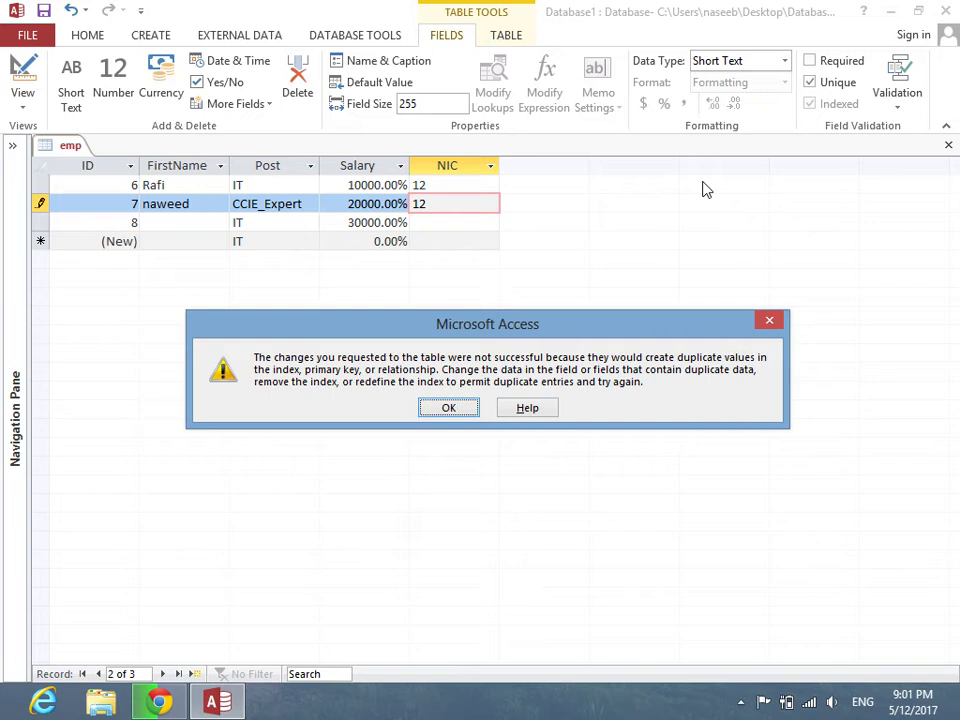
Replace the duplicate NIC value in the second record with a unique one
{"action": "key", "text": "Return"}
{"action": "key", "text": "BackSpace"}
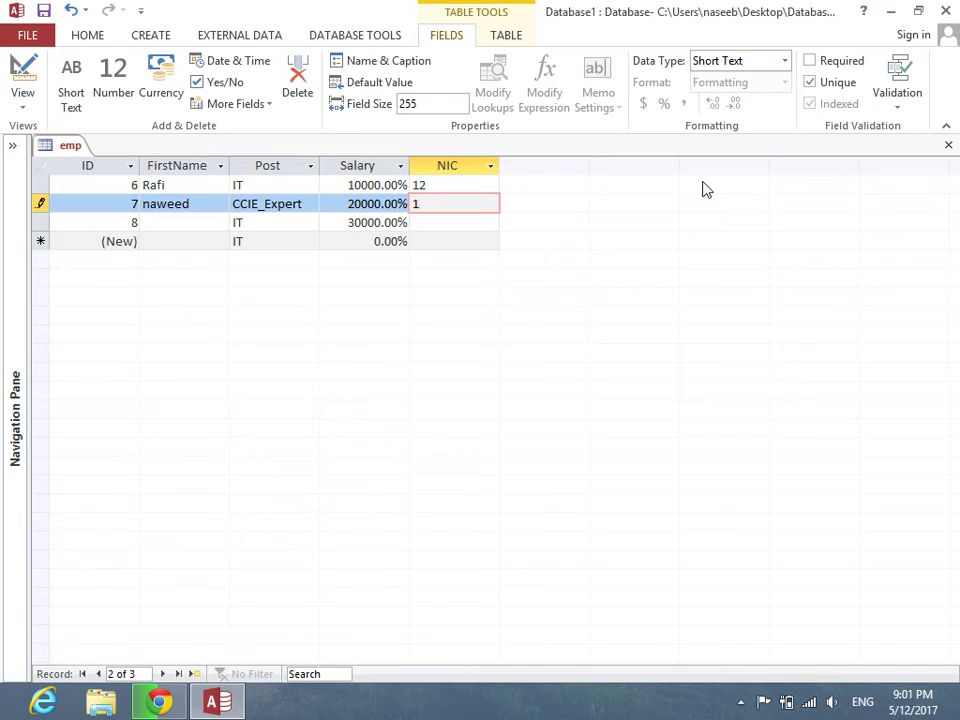
{"action": "type", "text": "34"}
{"action": "key", "text": "Return"}
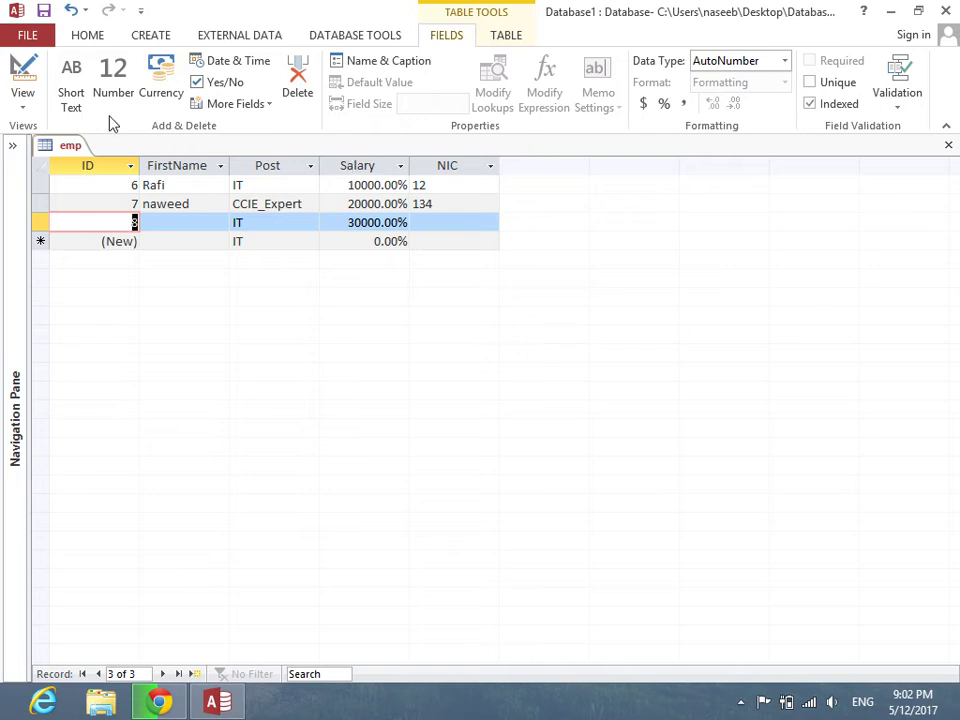
Delete the Salary and NIC fields from the emp table in Design view, including the NIC index
{"action": "left_click", "coordinate": [21, 104]}
{"action": "left_click", "coordinate": [40, 178]}
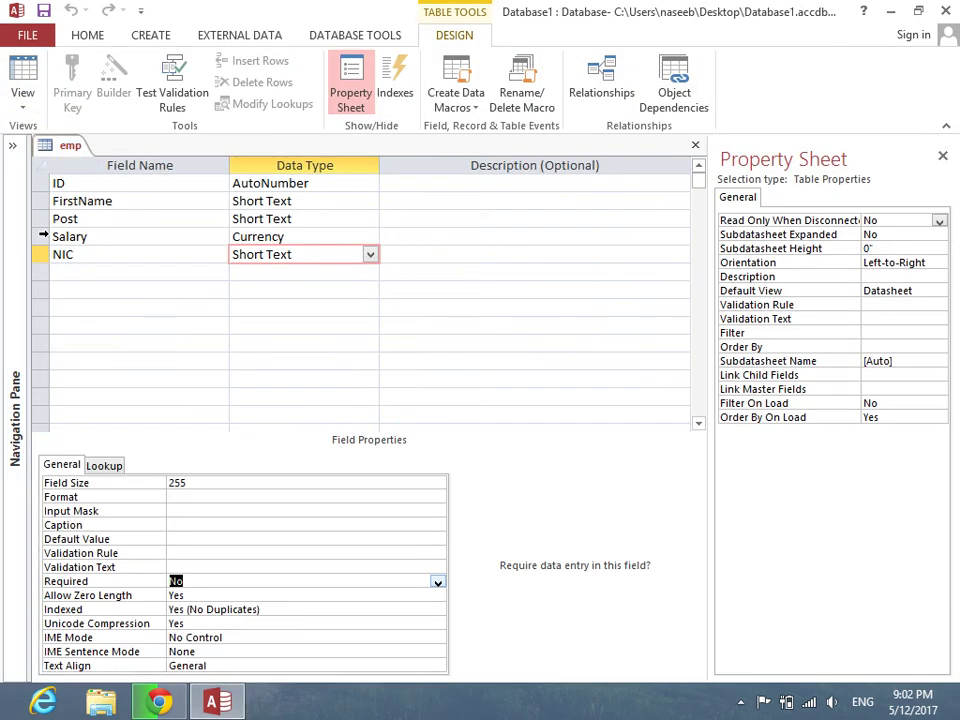
{"action": "left_click_drag", "start_coordinate": [43, 236], "coordinate": [43, 274]}
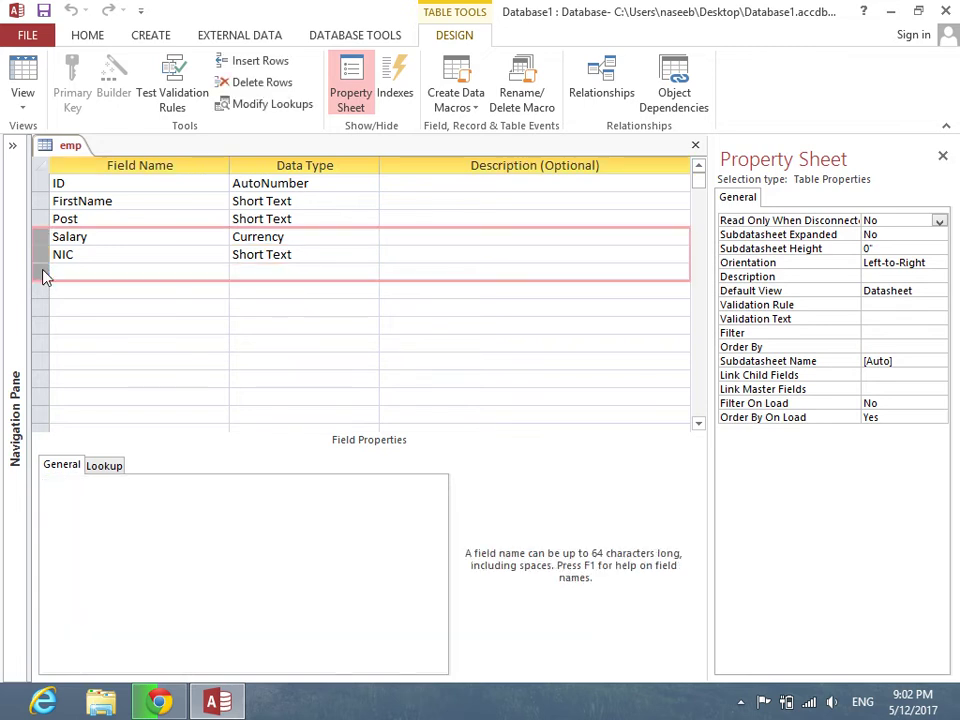
{"action": "key", "text": "Delete"}
{"action": "key", "text": "Return"}
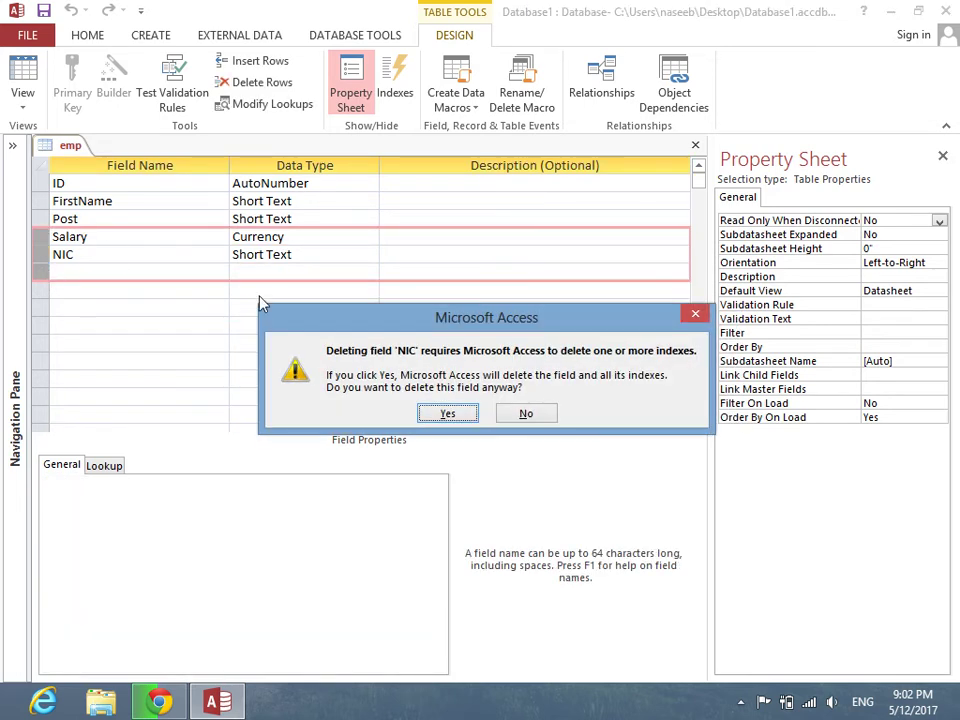
{"action": "left_click", "coordinate": [450, 415]}
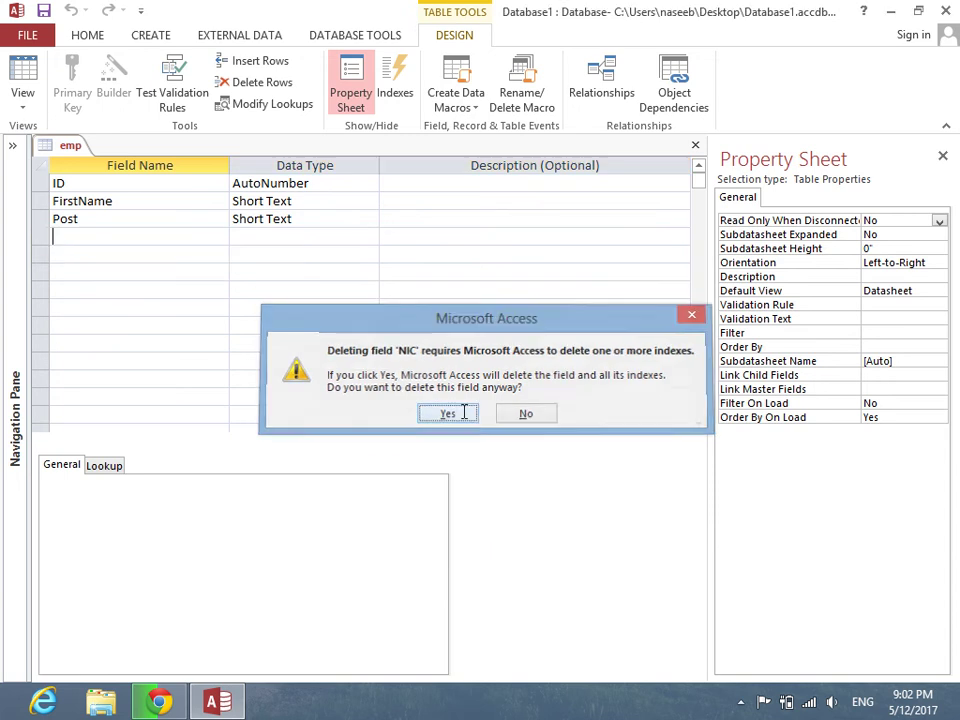
Add a Short Text field named Age below Post and return to the datasheet
{"action": "type", "text": "Age"}
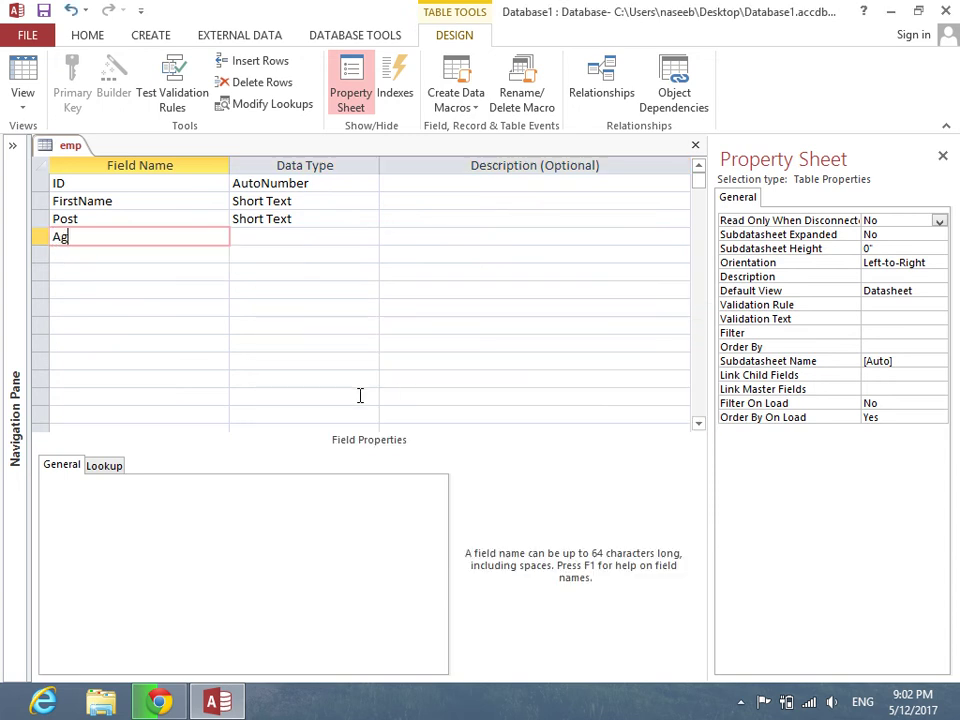
{"action": "key", "text": "Tab"}
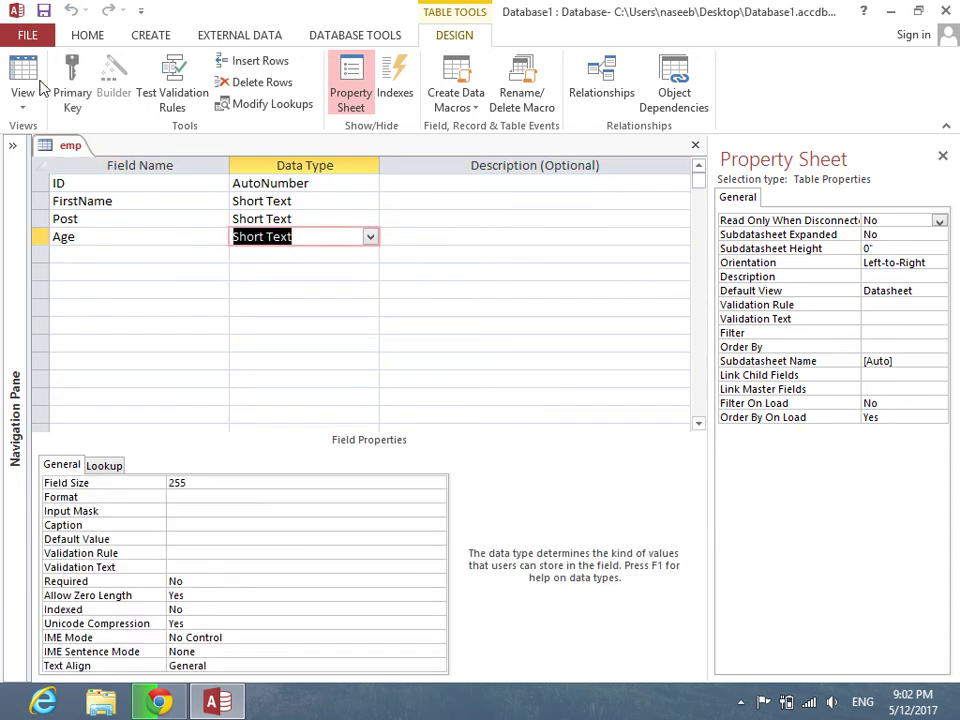
{"action": "left_click", "coordinate": [30, 82]}
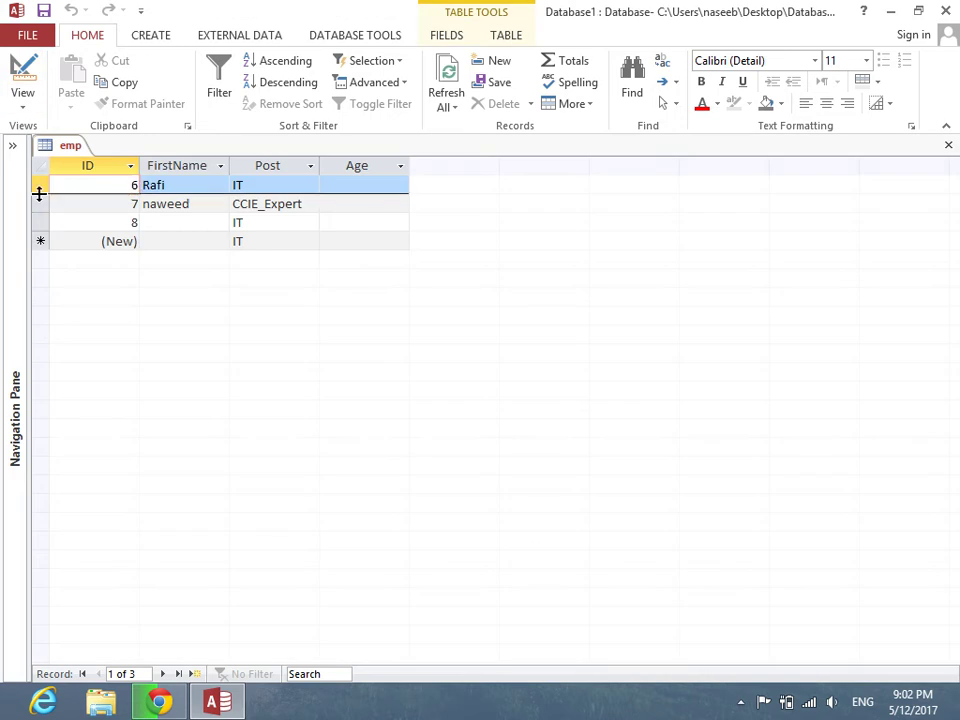
Delete all three existing records from the emp table
{"action": "left_click_drag", "start_coordinate": [40, 184], "coordinate": [40, 222]}
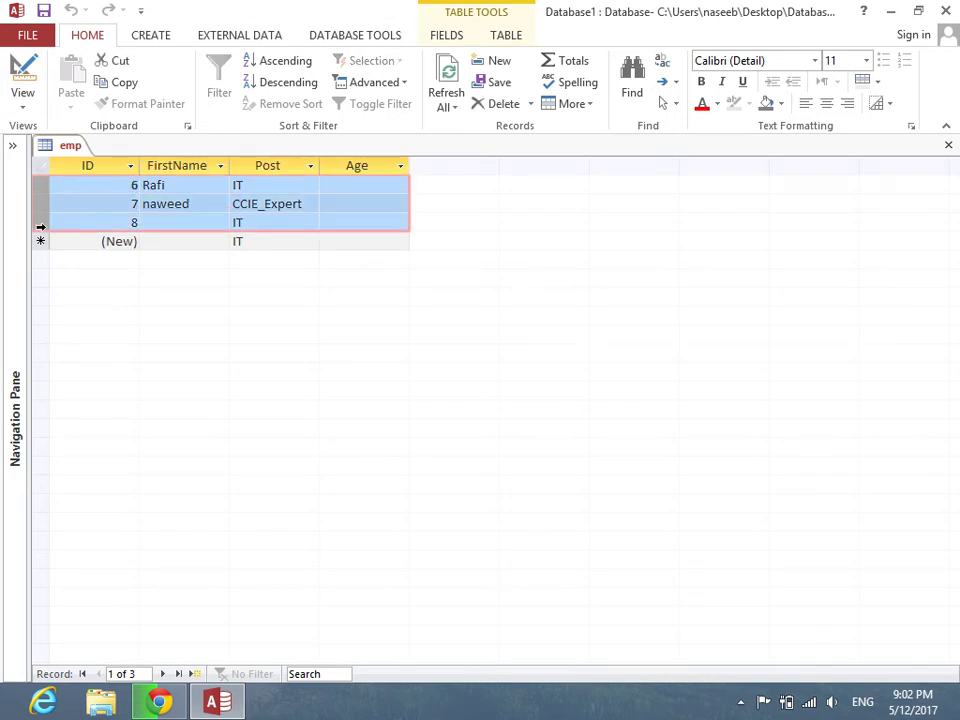
{"action": "key", "text": "Delete"}
{"action": "key", "text": "Left"}
{"action": "key", "text": "Return"}
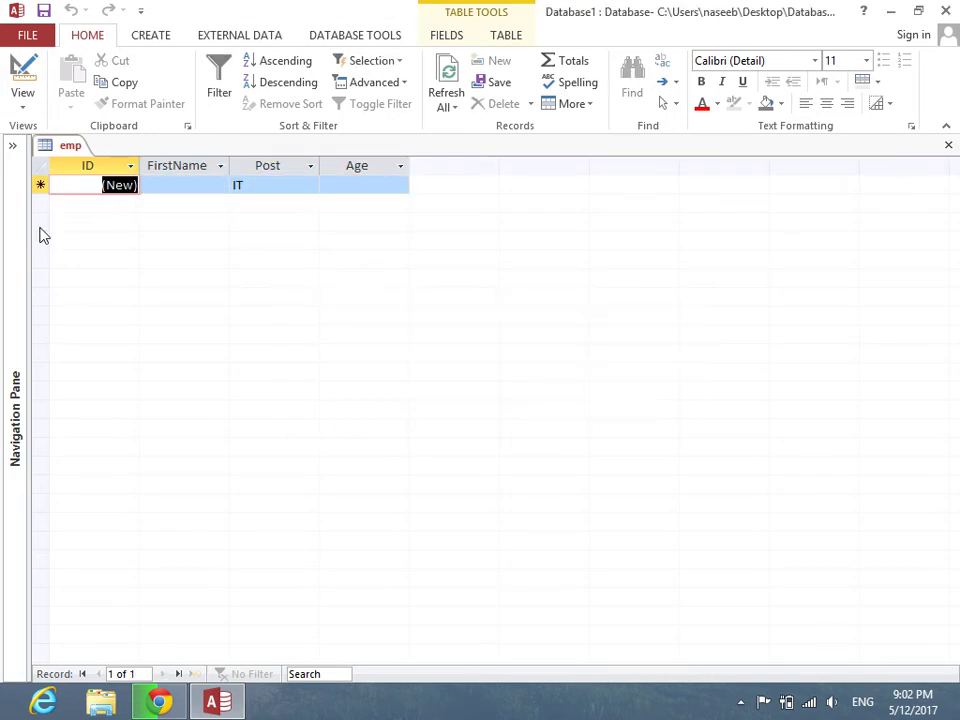
{"action": "key", "text": "Tab"}
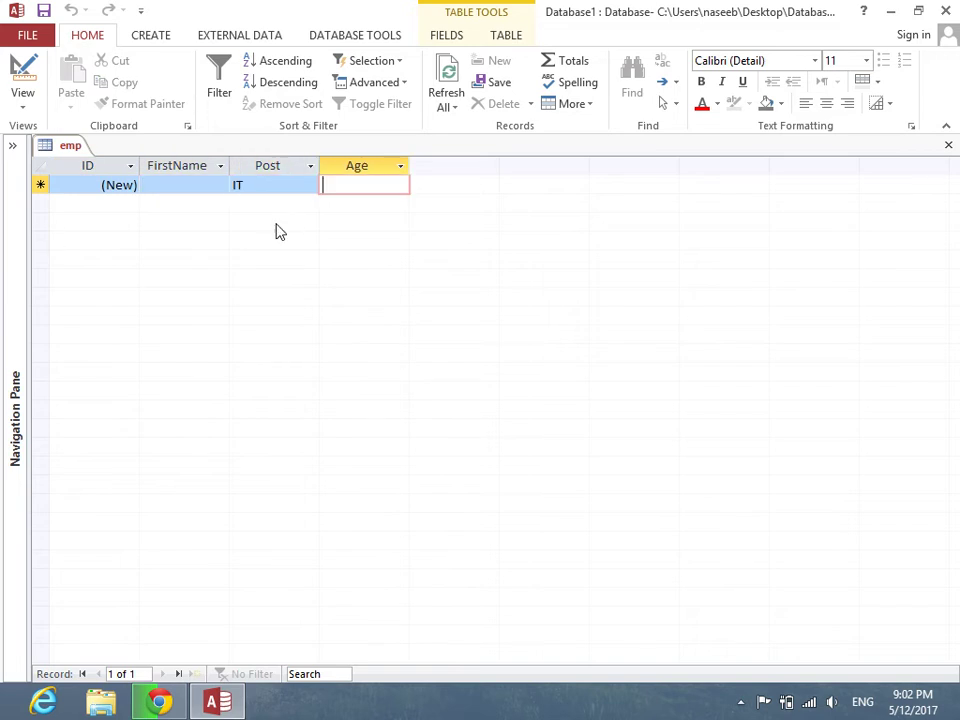
Open Notepad and write the heading "Data Validation rules?" on the first line
{"action": "key", "text": "super+r"}
{"action": "type", "text": "notepad"}
{"action": "key", "text": "Return"}
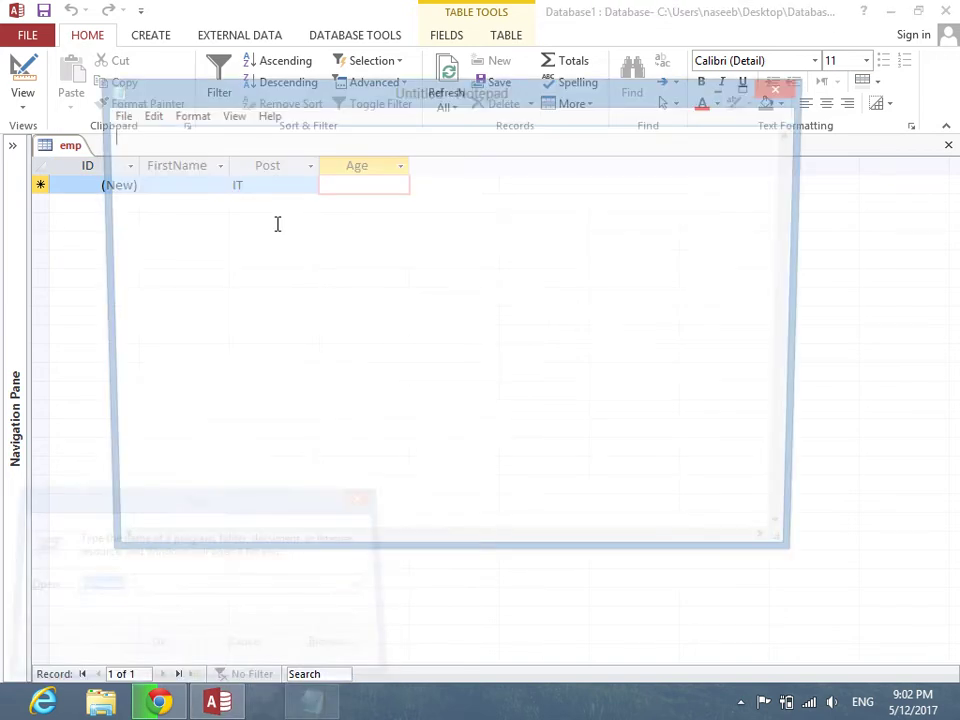
{"action": "type", "text": "Data Valid da"}
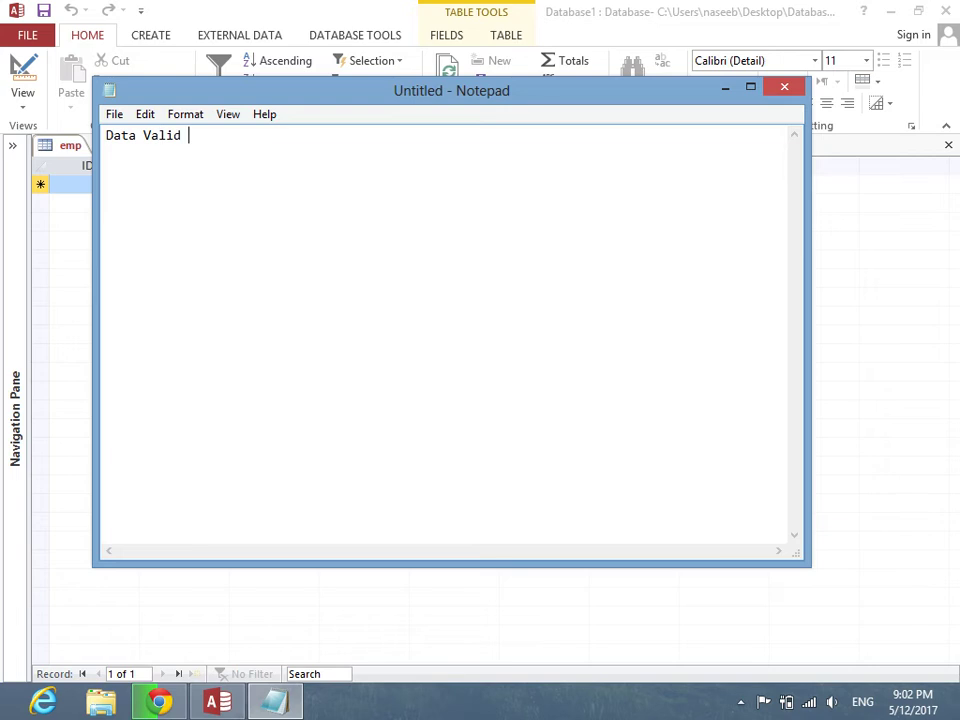
{"action": "key", "text": "BackSpace"}
{"action": "key", "text": "BackSpace"}
{"action": "key", "text": "BackSpace"}
{"action": "type", "text": "ation rules?"}
{"action": "key", "text": "Return"}
Write the Persian explanation "برای ایجاد کردن قوانین ها مختلف بالای کالم انتخاب شده استفاده میشود" on the second line
{"action": "key", "text": "alt+shift"}
{"action": "type", "text": "ب"}
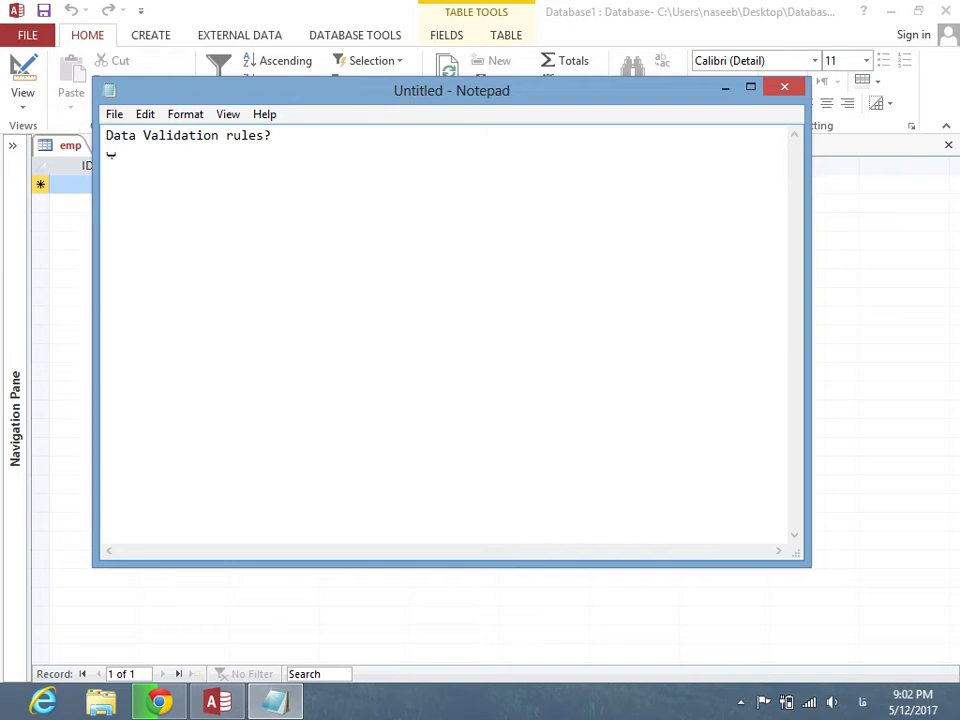
{"action": "type", "text": "رای ایجاد کردن قوانین "}
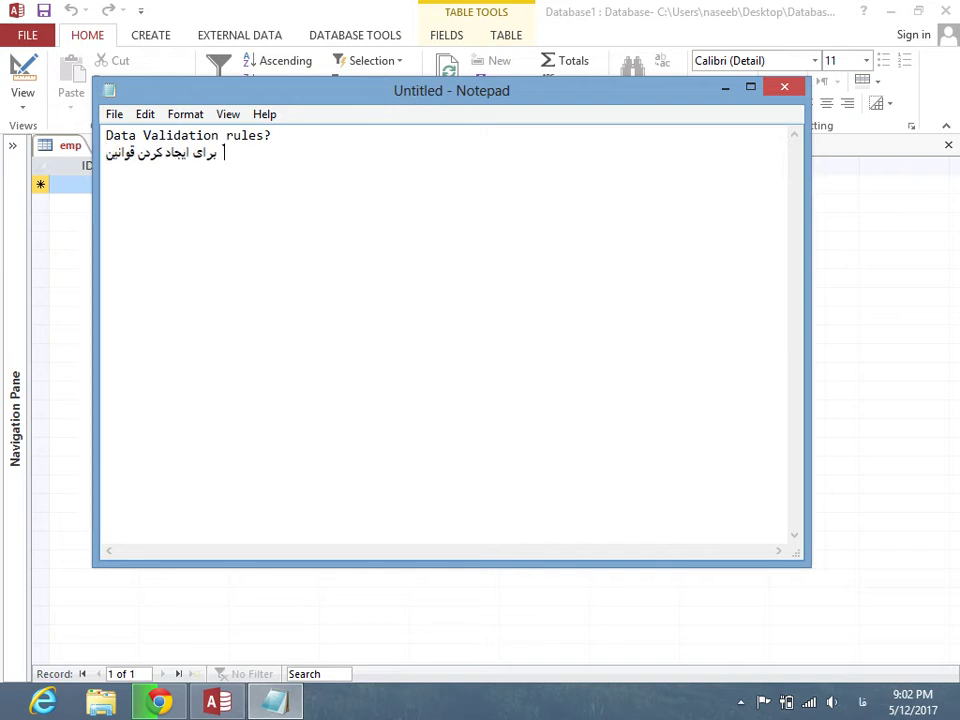
{"action": "type", "text": "ها مختلف"}
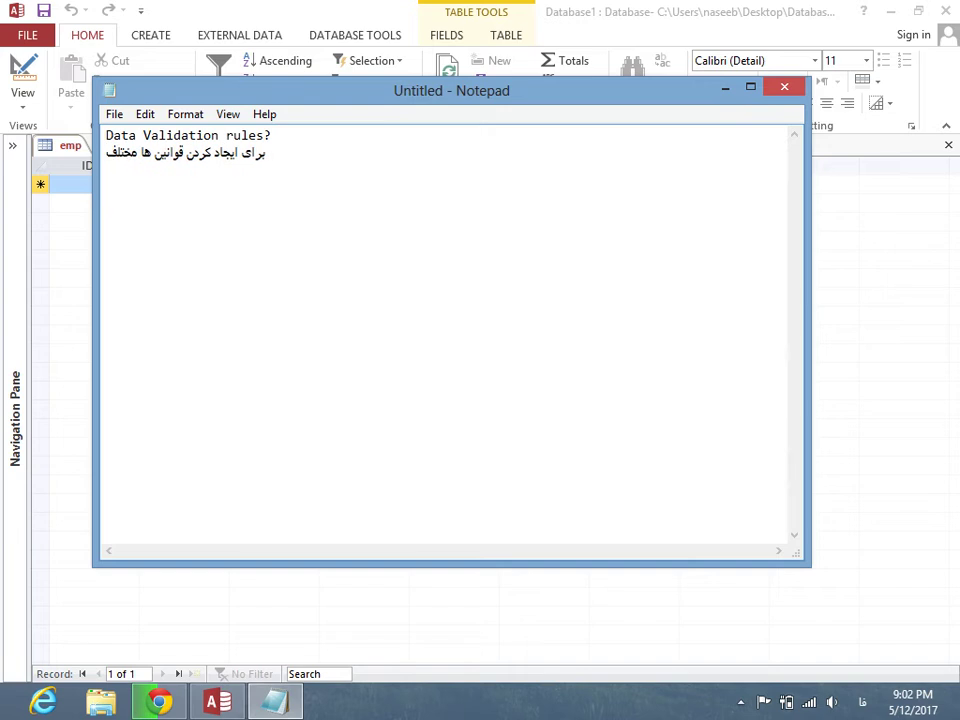
{"action": "type", "text": " بالای کالم"}
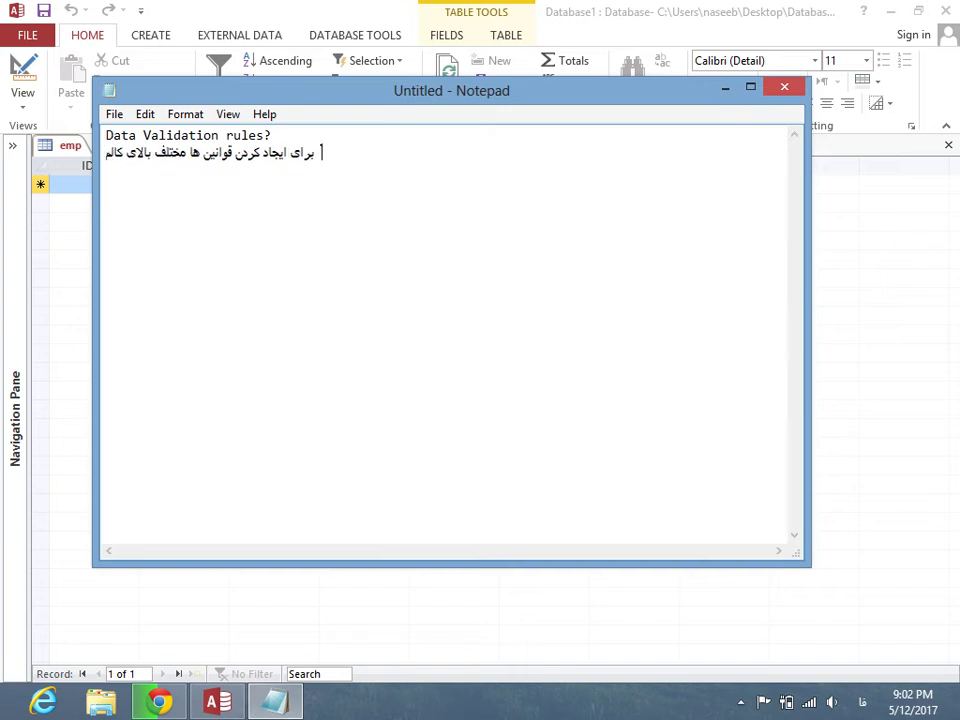
{"action": "type", "text": " انتخاب شده است"}
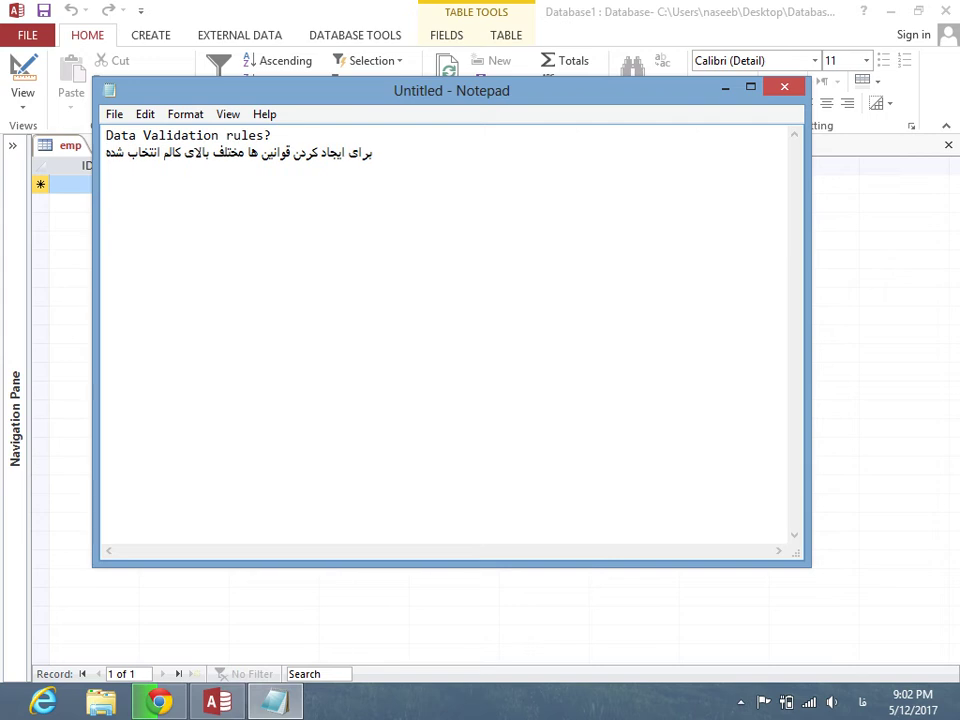
{"action": "type", "text": "فاده میشود"}
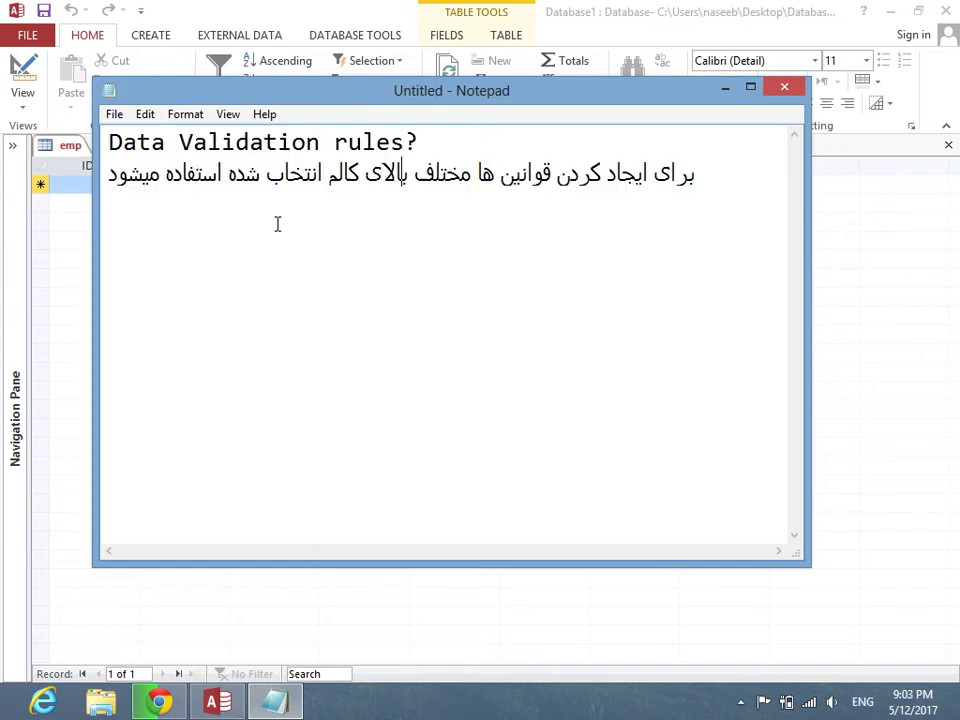
Open Excel with a new blank workbook
{"action": "key", "text": "super+r"}
{"action": "type", "text": "excel"}
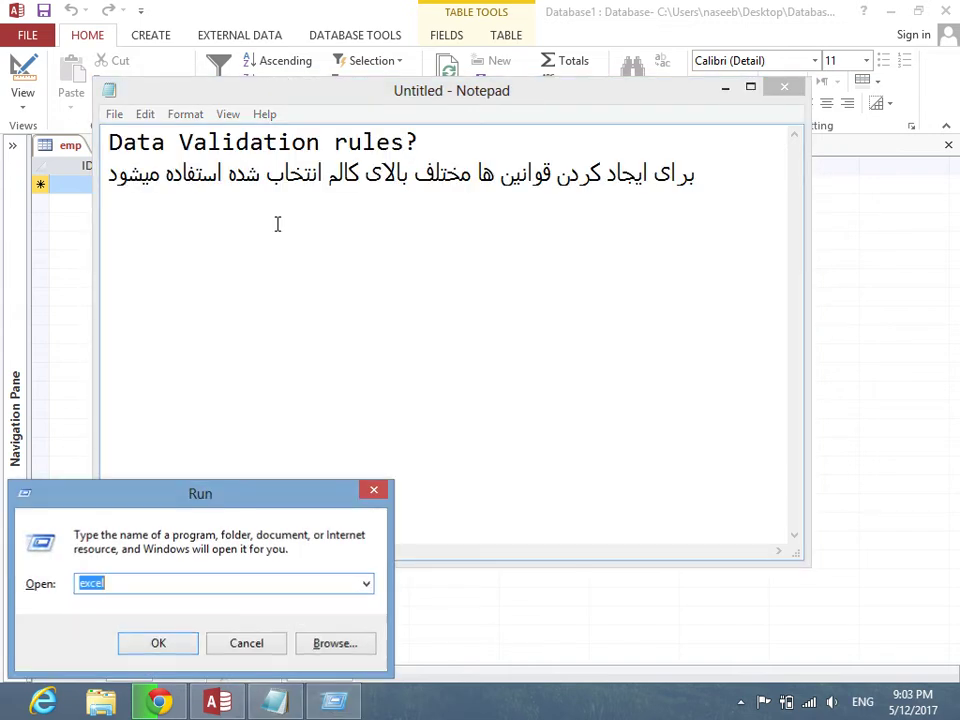
{"action": "key", "text": "Return"}
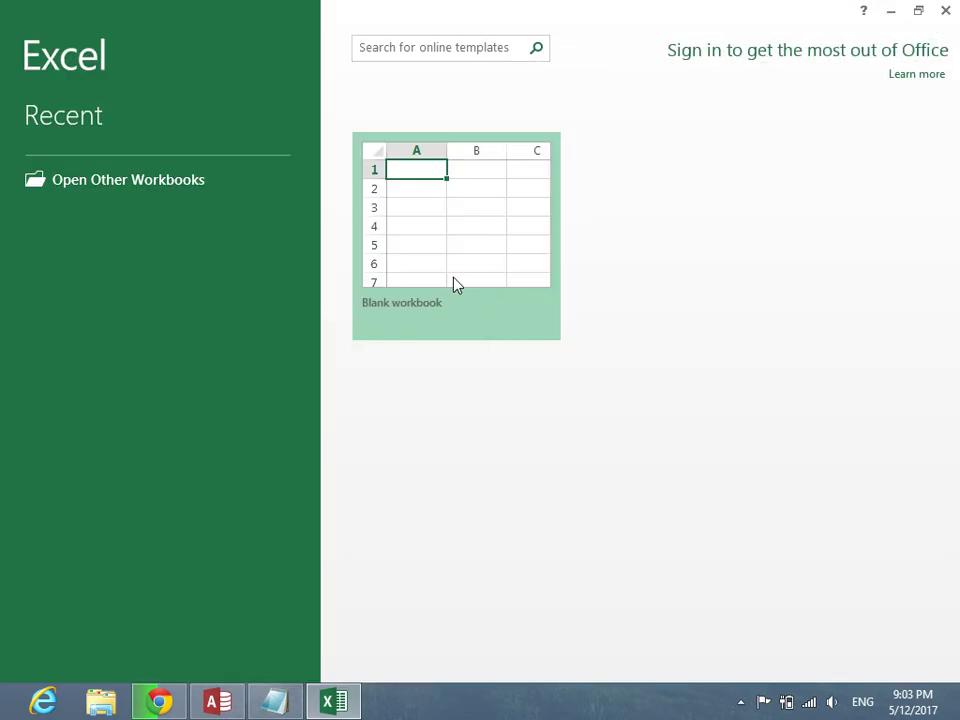
{"action": "left_click", "coordinate": [452, 280]}
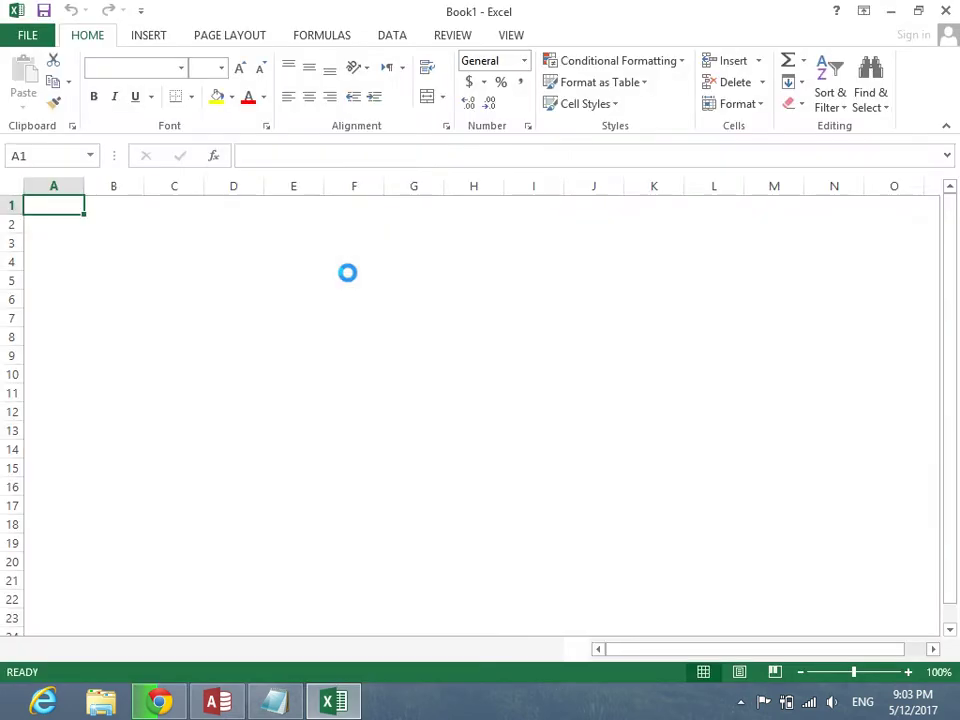
Enter the heading Age in cell F3
{"action": "left_click", "coordinate": [348, 260]}
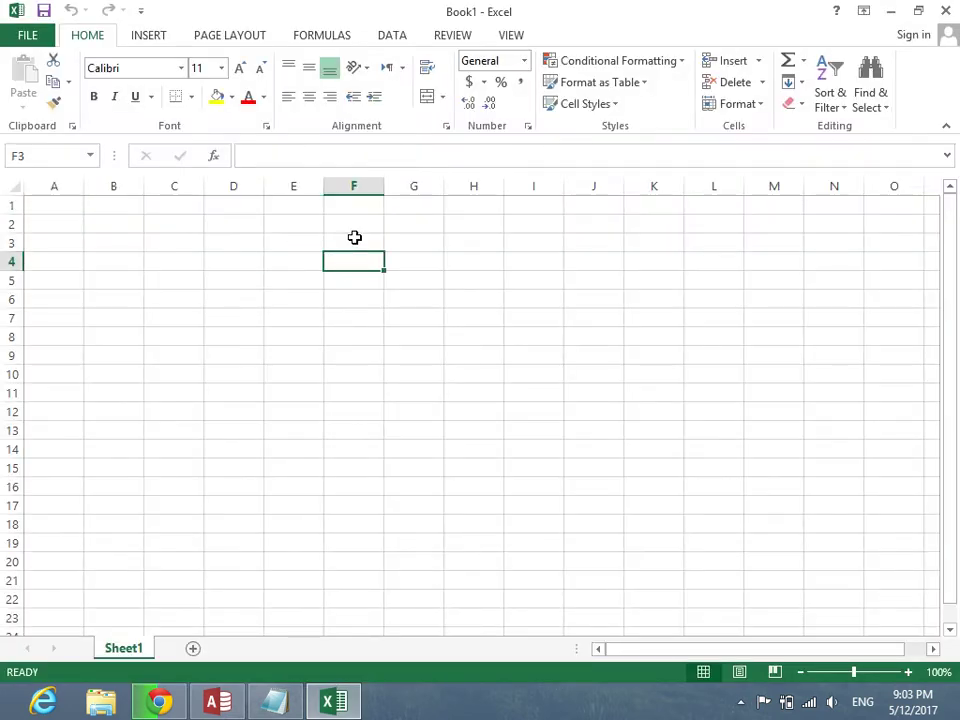
{"action": "left_click", "coordinate": [354, 237]}
{"action": "type", "text": "Age"}
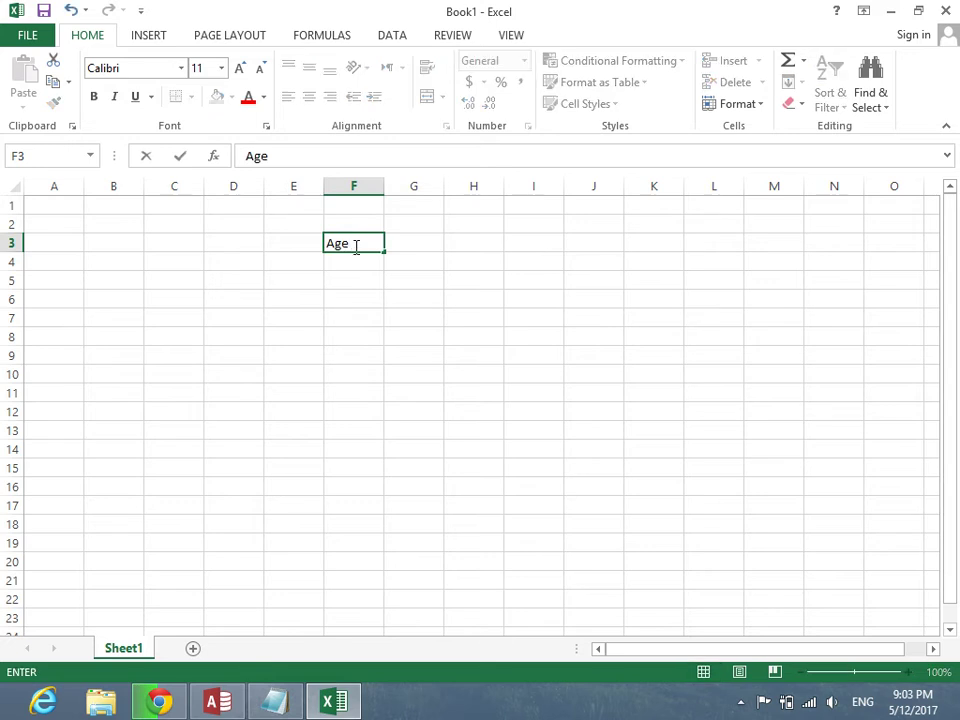
{"action": "left_click", "coordinate": [354, 266]}
Examine the whole-number criteria in the Data Validation settings for cells F4:F15 without applying them
{"action": "left_click_drag", "start_coordinate": [354, 266], "coordinate": [352, 468]}
{"action": "left_click", "coordinate": [393, 37]}
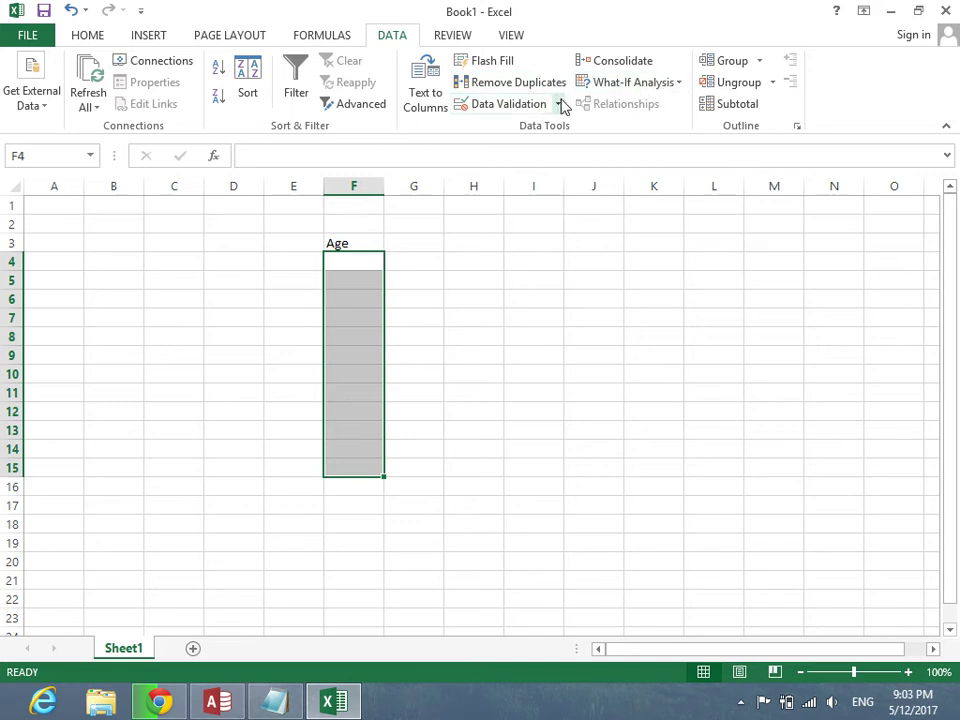
{"action": "left_click", "coordinate": [512, 105]}
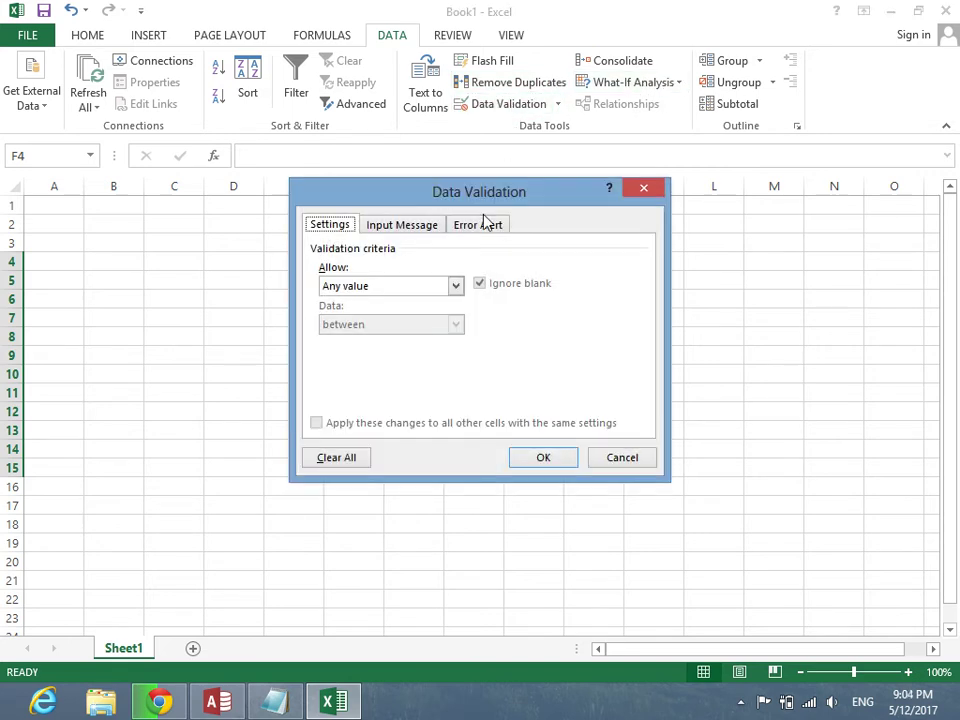
{"action": "left_click", "coordinate": [440, 285]}
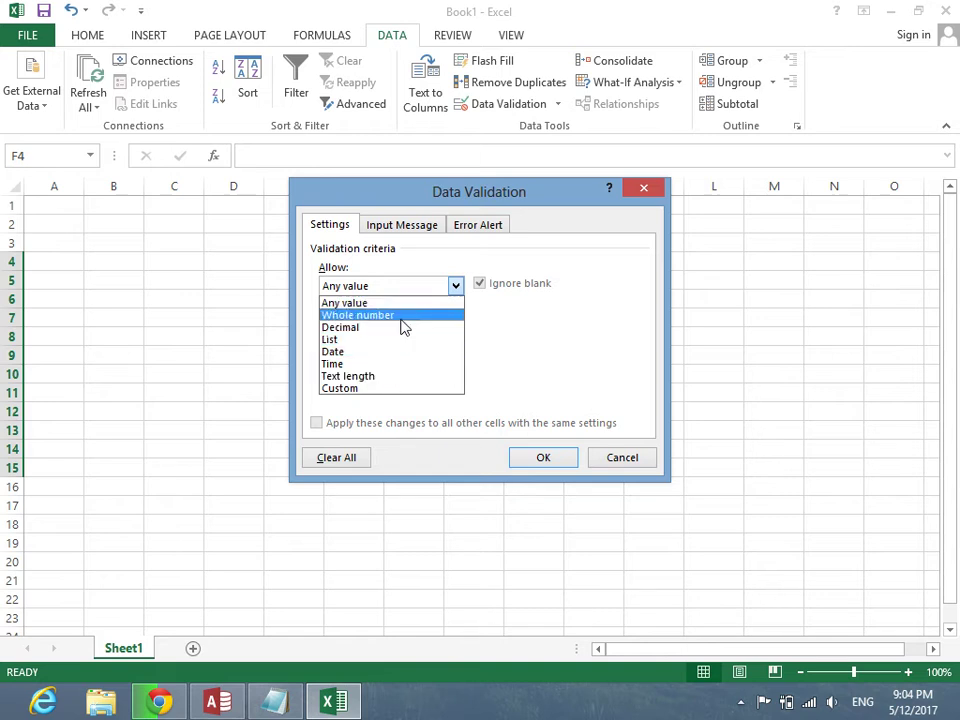
{"action": "left_click", "coordinate": [401, 318]}
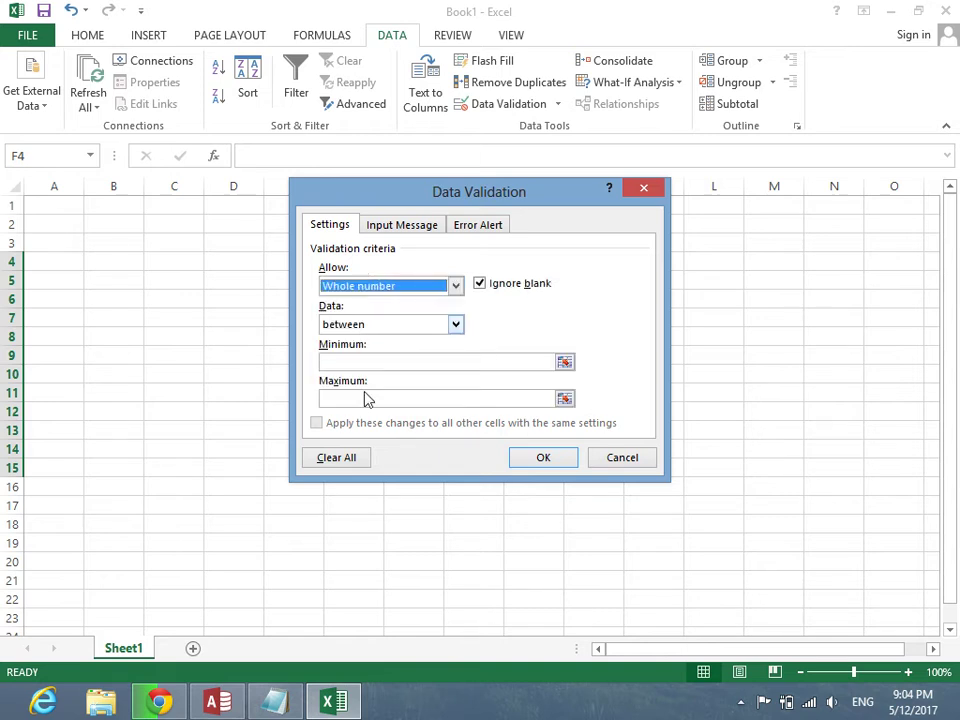
{"action": "left_click", "coordinate": [631, 458]}
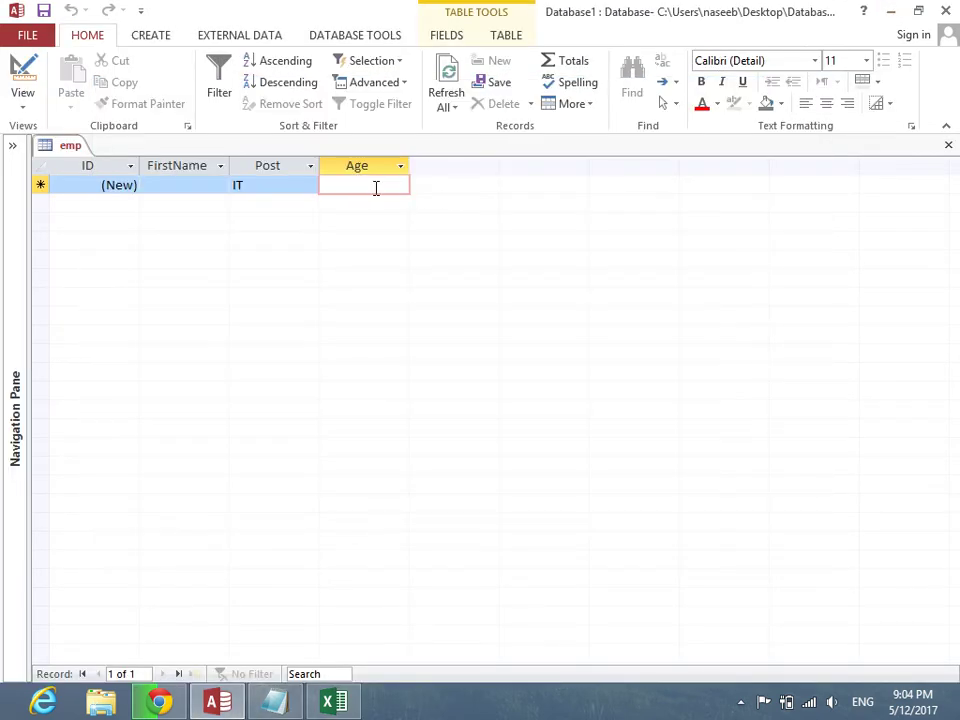
Switch back to Access and set the field validation rule >=18 on the Age field
{"action": "left_click", "coordinate": [446, 36]}
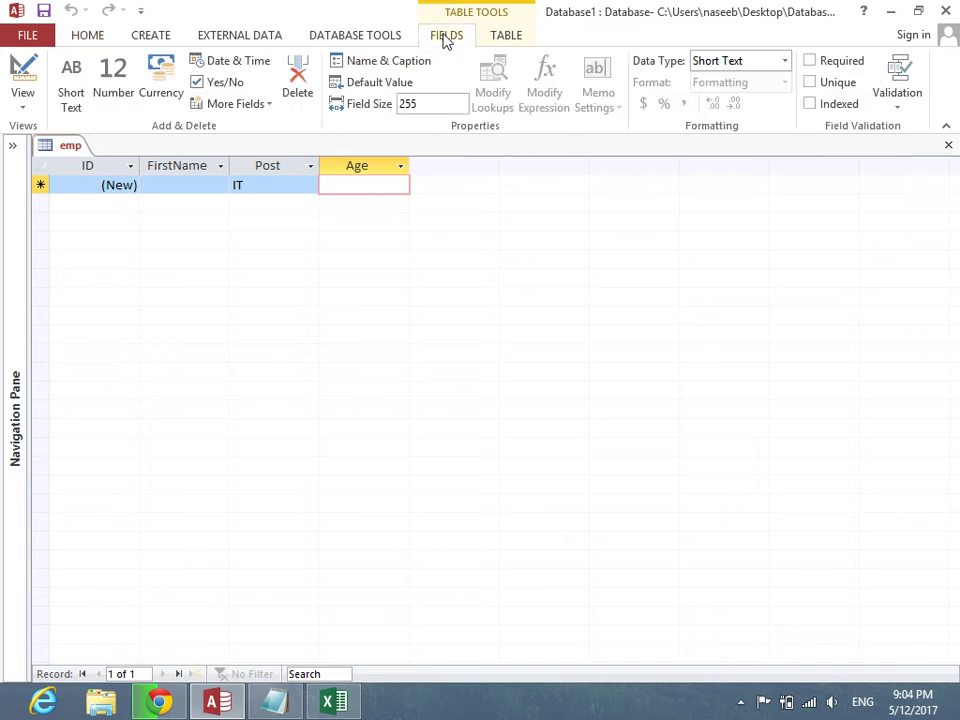
{"action": "left_click", "coordinate": [903, 110]}
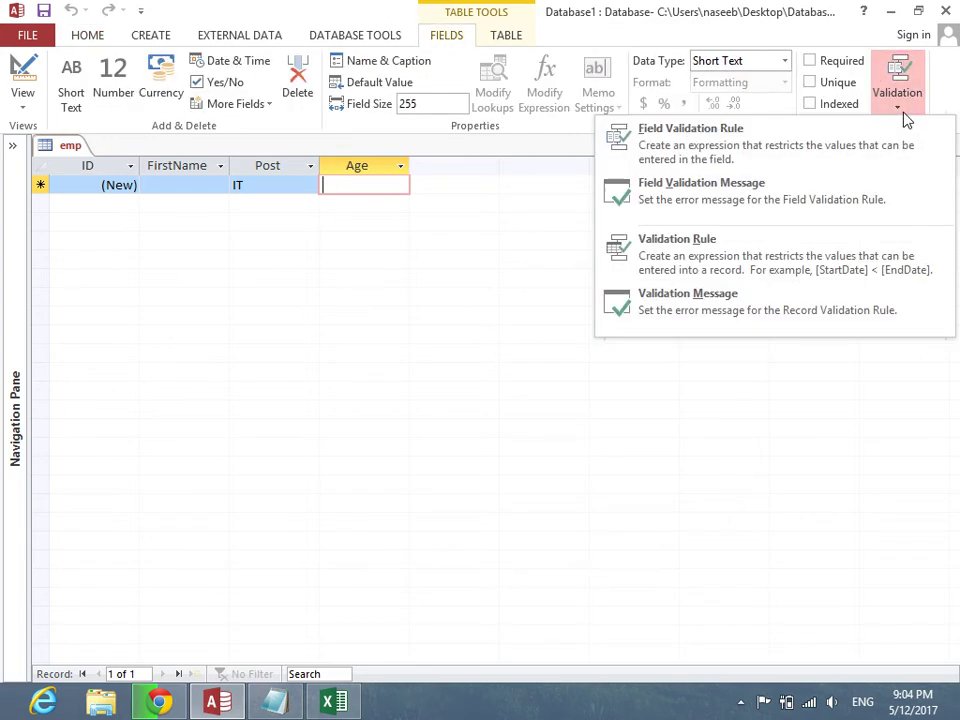
{"action": "left_click", "coordinate": [741, 153]}
{"action": "left_click_drag", "start_coordinate": [456, 112], "coordinate": [453, 383]}
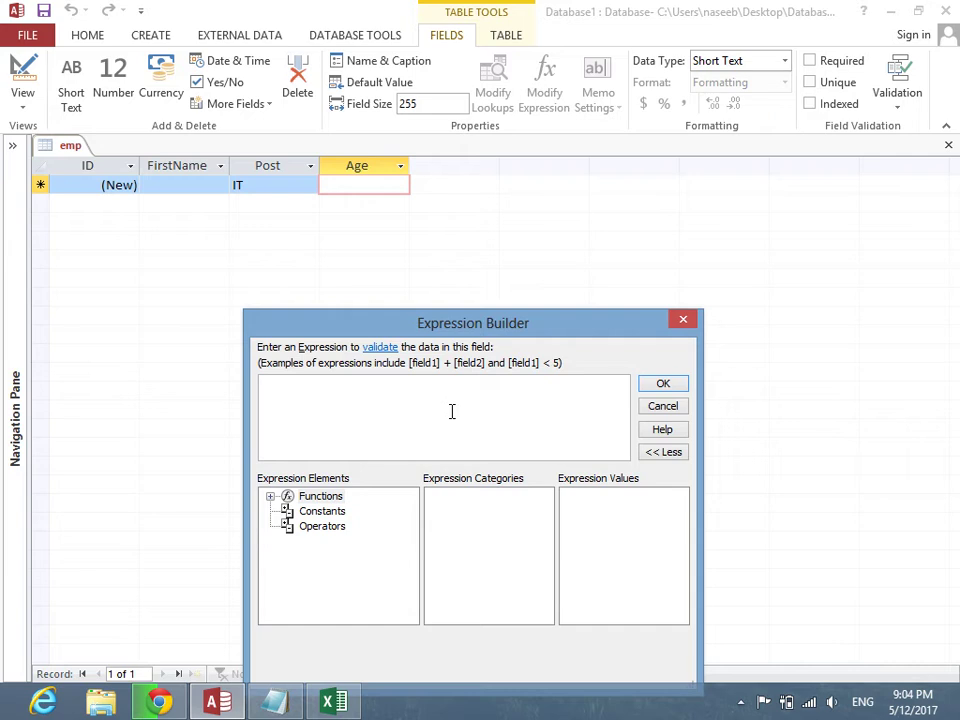
{"action": "type", "text": ">=18"}
{"action": "left_click", "coordinate": [668, 390]}
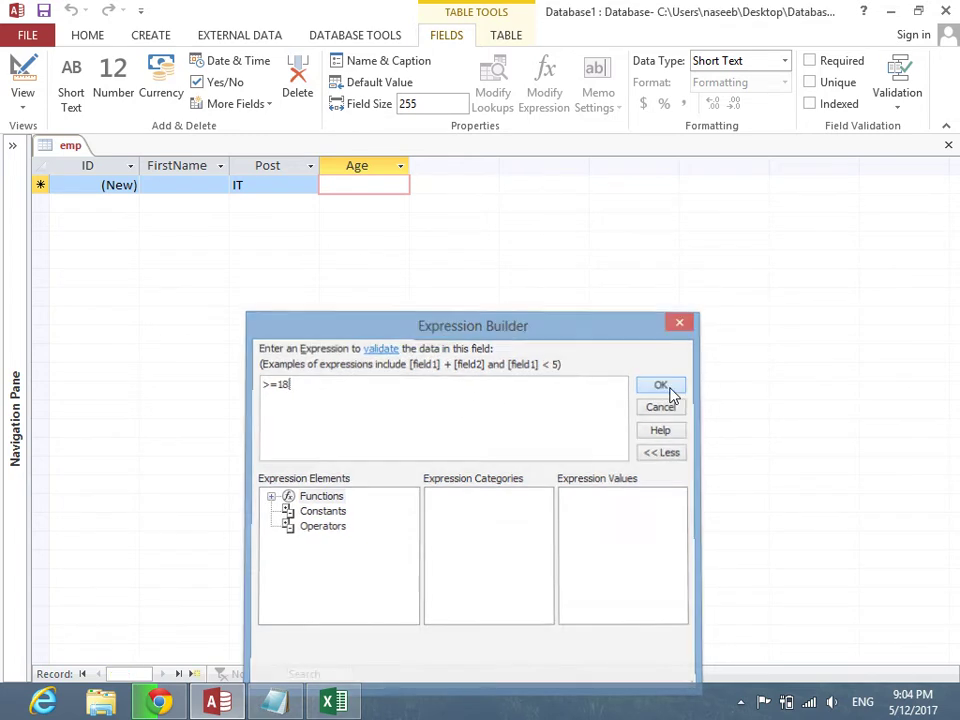
Enter the ages 18 and 19 in the Age field of two new emp records
{"action": "type", "text": "18"}
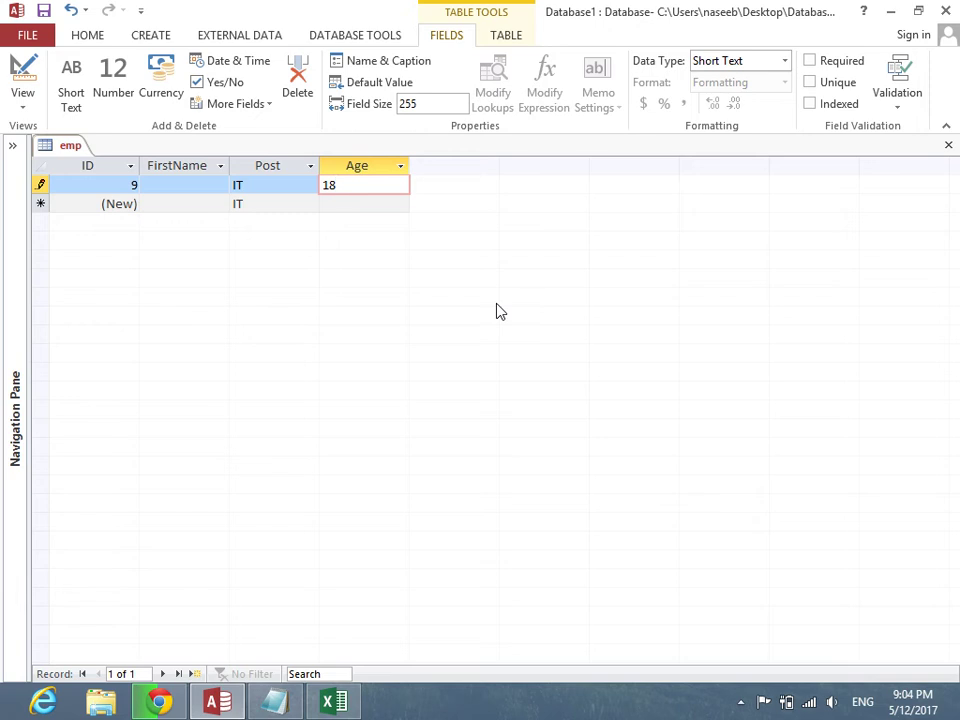
{"action": "key", "text": "Down"}
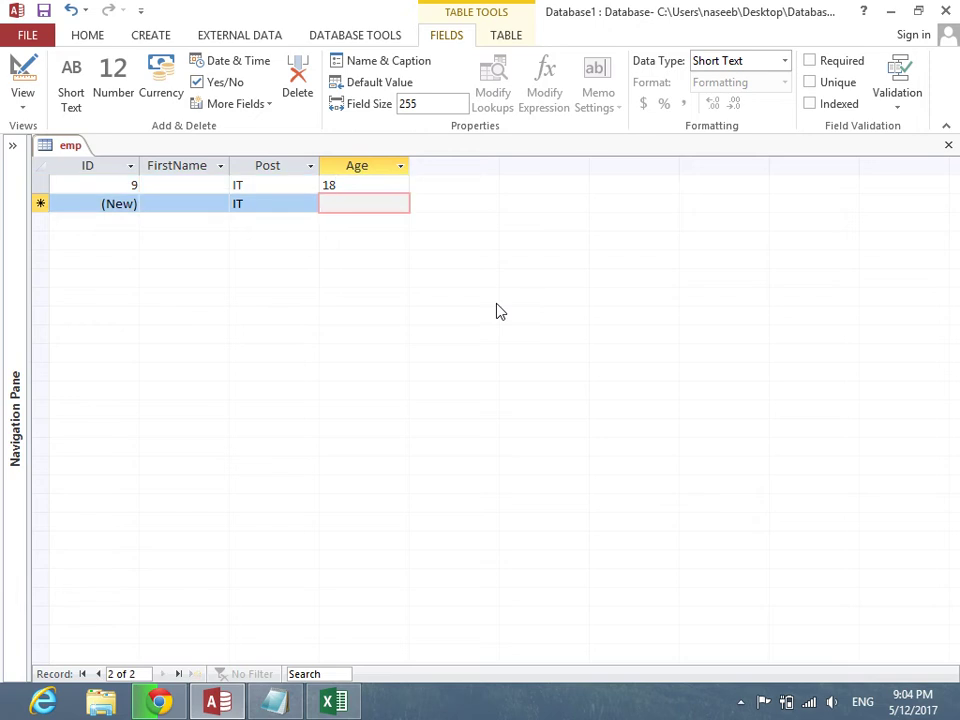
{"action": "type", "text": "0"}
{"action": "key", "text": "Home"}
{"action": "type", "text": "1"}
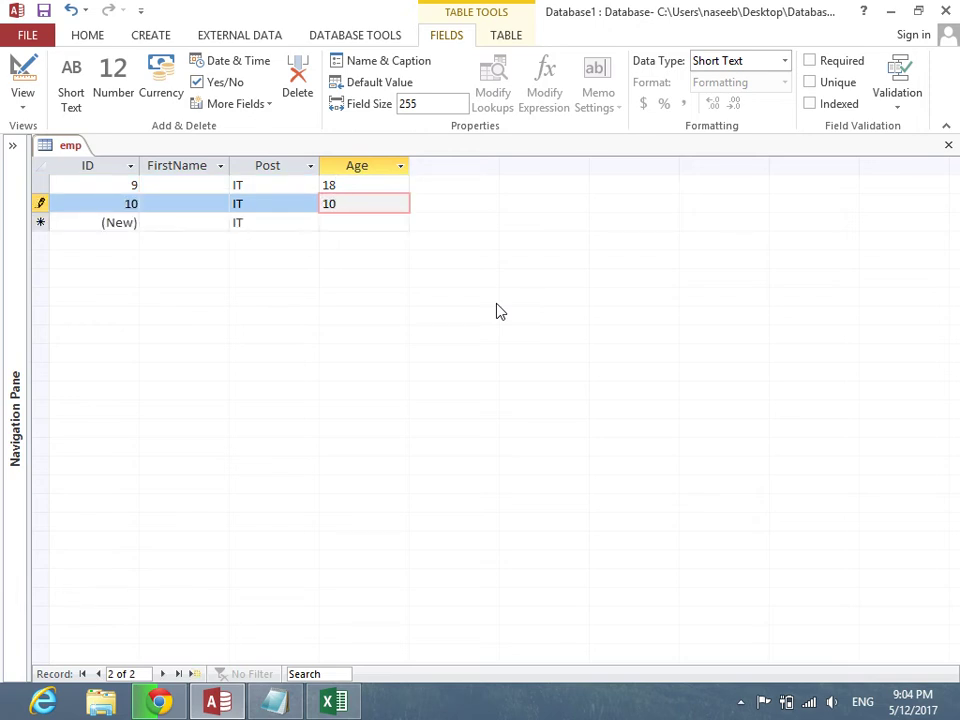
{"action": "key", "text": "Delete"}
{"action": "type", "text": "9"}
{"action": "key", "text": "Down"}
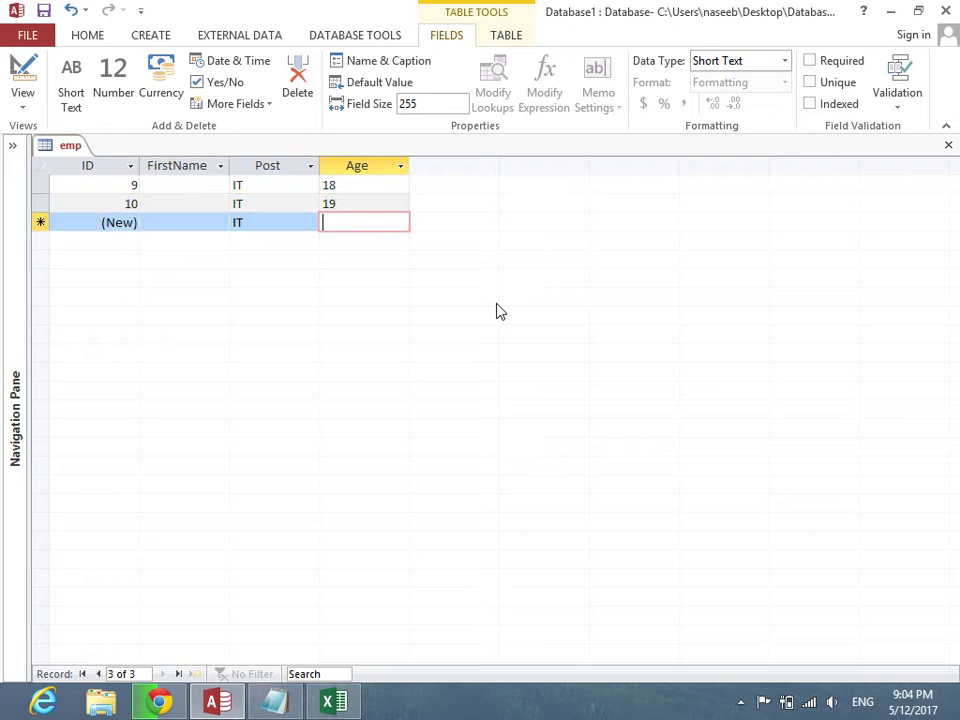
Try the age 17 in a third record, then replace it with 19
{"action": "type", "text": "17"}
{"action": "key", "text": "Down"}
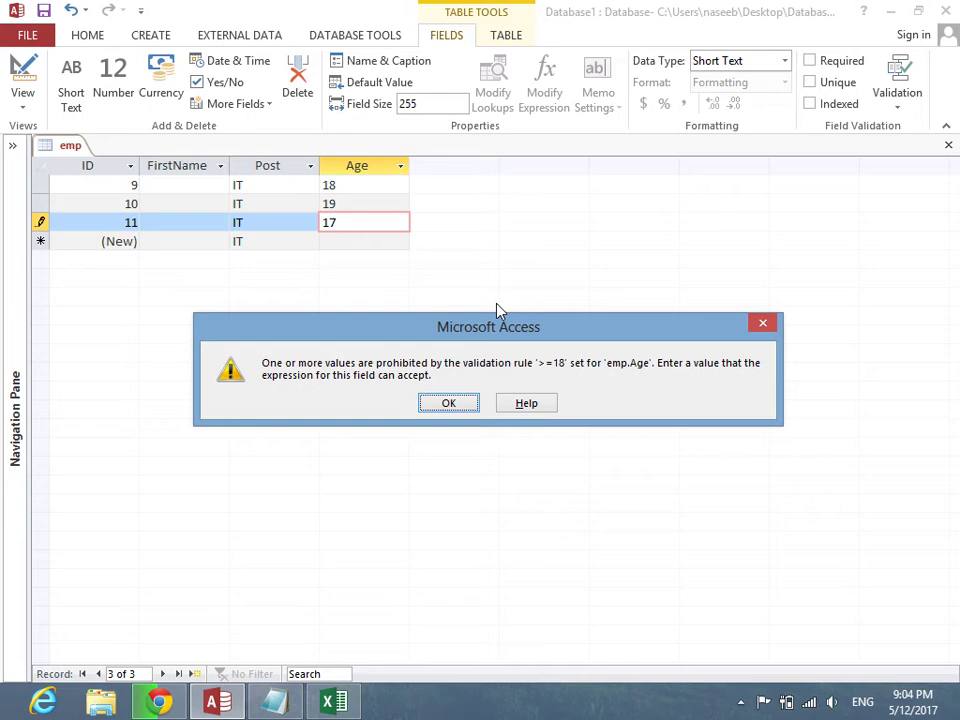
{"action": "key", "text": "Return"}
{"action": "key", "text": "BackSpace"}
{"action": "type", "text": "9"}
{"action": "key", "text": "Return"}
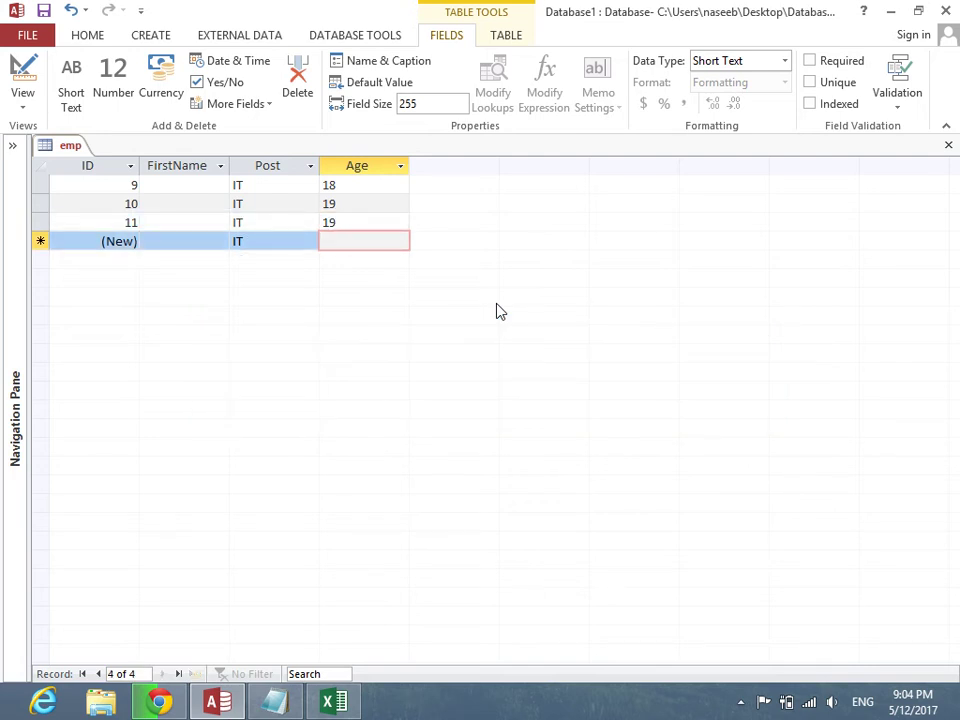
Try the age 4 in a fourth record, then replace it with 34
{"action": "type", "text": "4"}
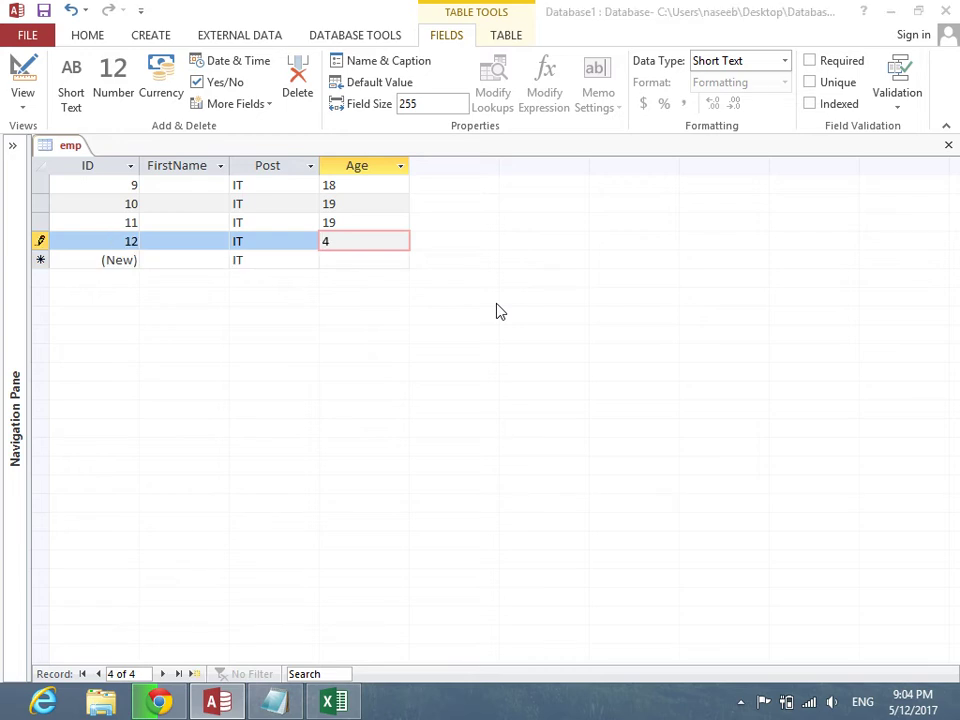
{"action": "key", "text": "Return"}
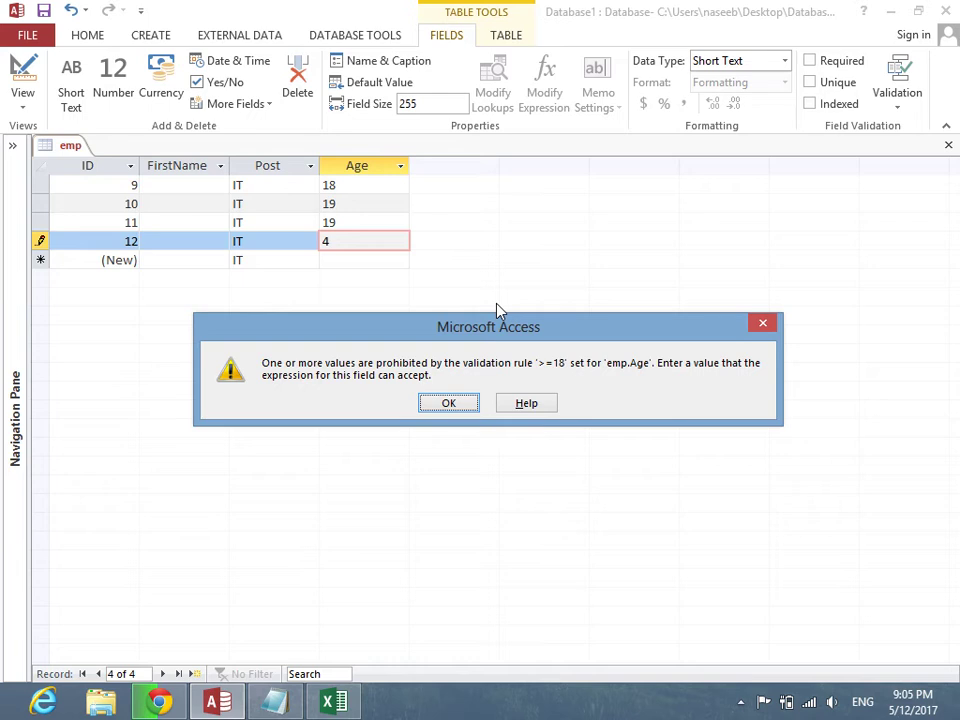
{"action": "key", "text": "Return"}
{"action": "key", "text": "BackSpace"}
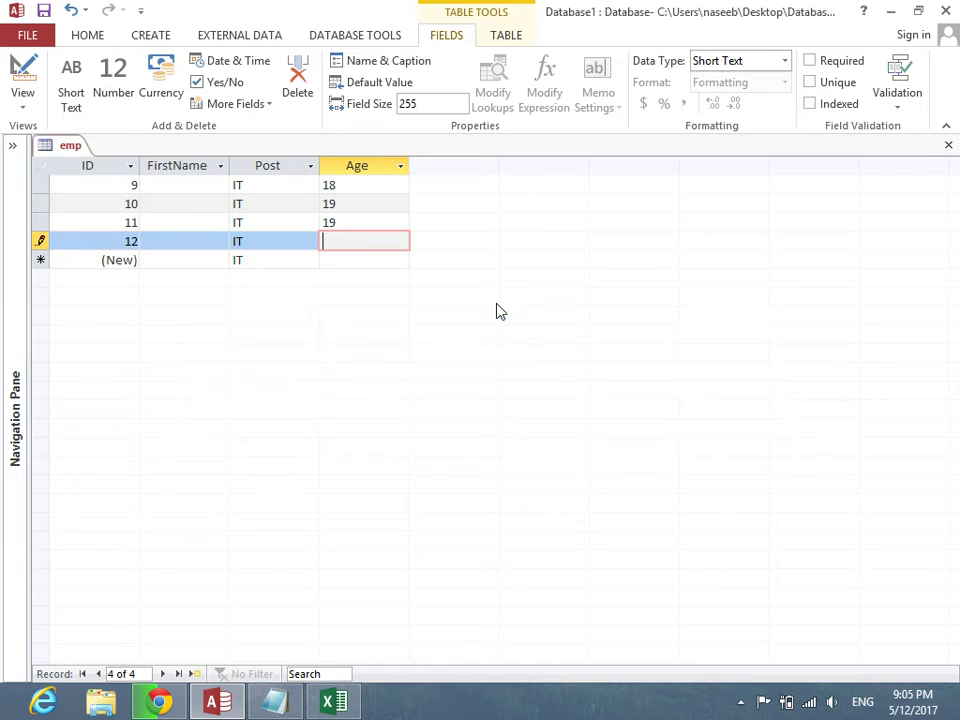
{"action": "type", "text": "34"}
{"action": "key", "text": "Return"}
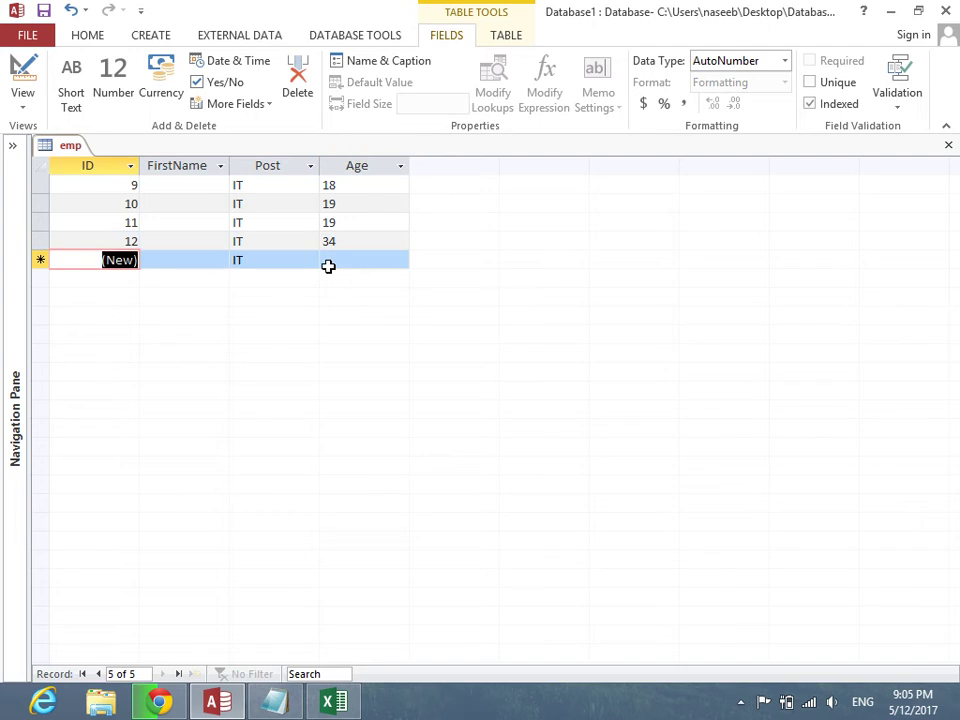
Delete the four test records from the emp table
{"action": "left_click_drag", "start_coordinate": [40, 186], "coordinate": [37, 257]}
{"action": "key", "text": "Delete"}
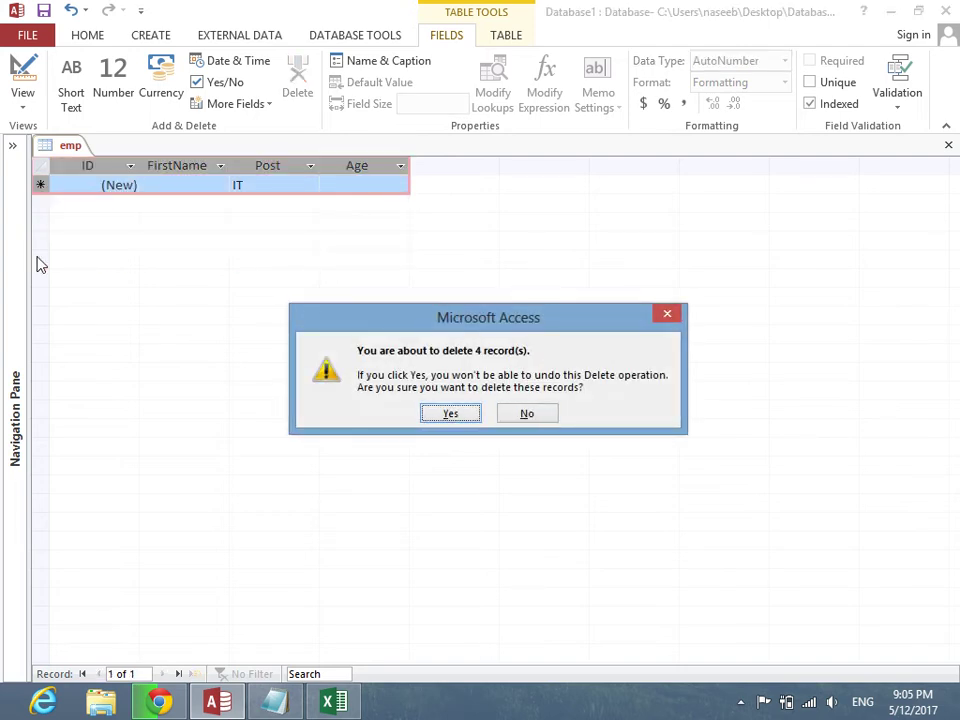
{"action": "key", "text": "Return"}
Set the Age field's validation message to "The Entery Must Greather than or Equtal to 18"
{"action": "left_click", "coordinate": [366, 184]}
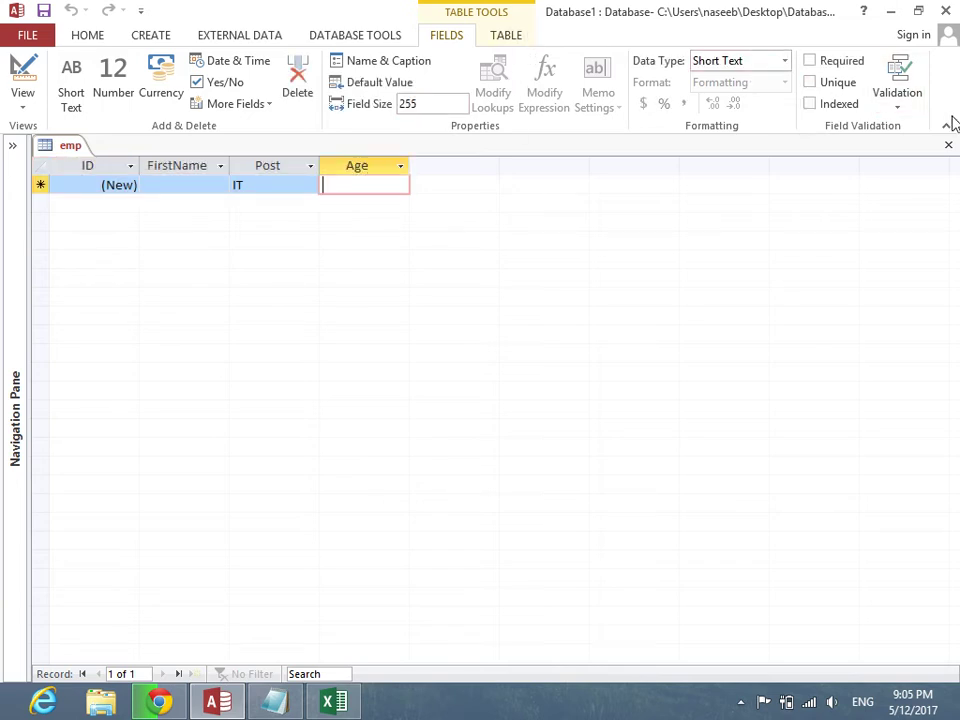
{"action": "left_click", "coordinate": [905, 100]}
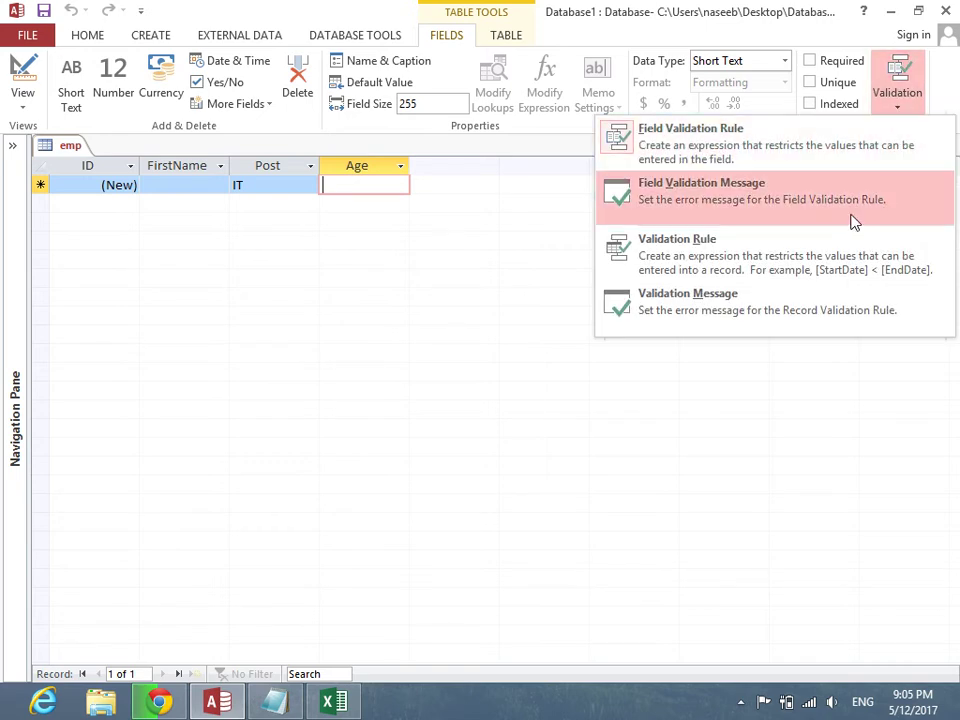
{"action": "left_click", "coordinate": [760, 200]}
{"action": "type", "text": "The Entery Must Greather"}
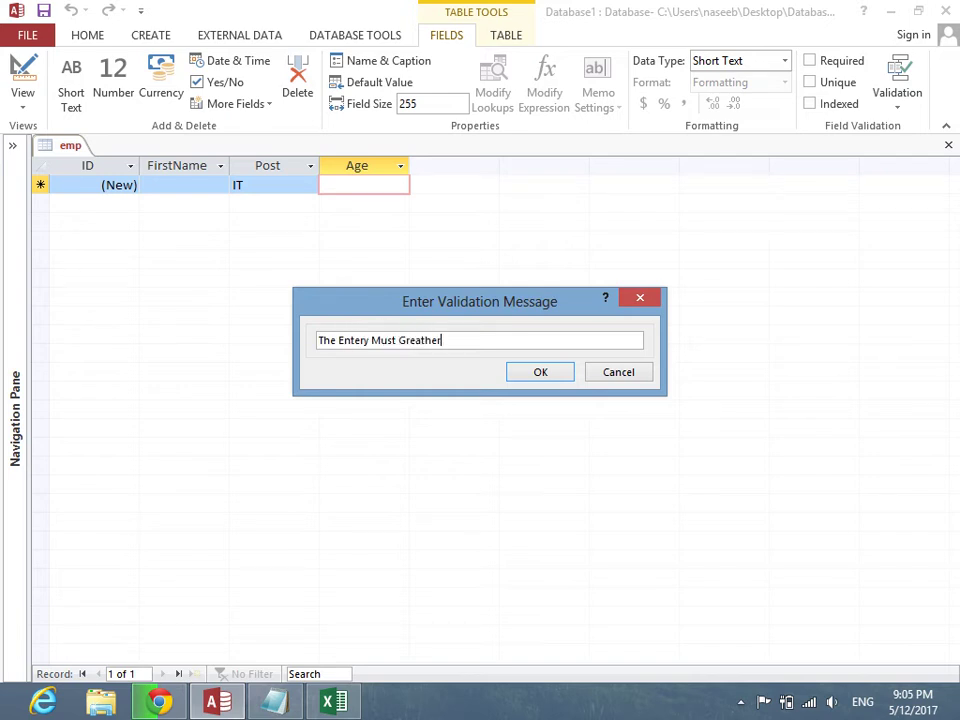
{"action": "type", "text": " than oe"}
{"action": "type", "text": " Equtal to 18"}
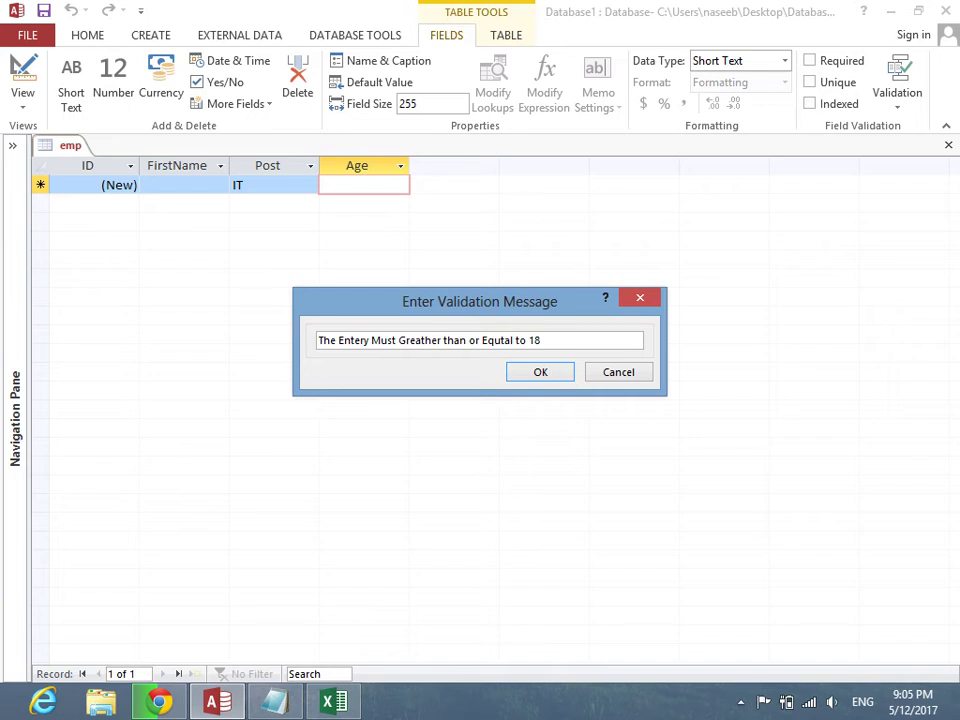
{"action": "key", "text": "Return"}
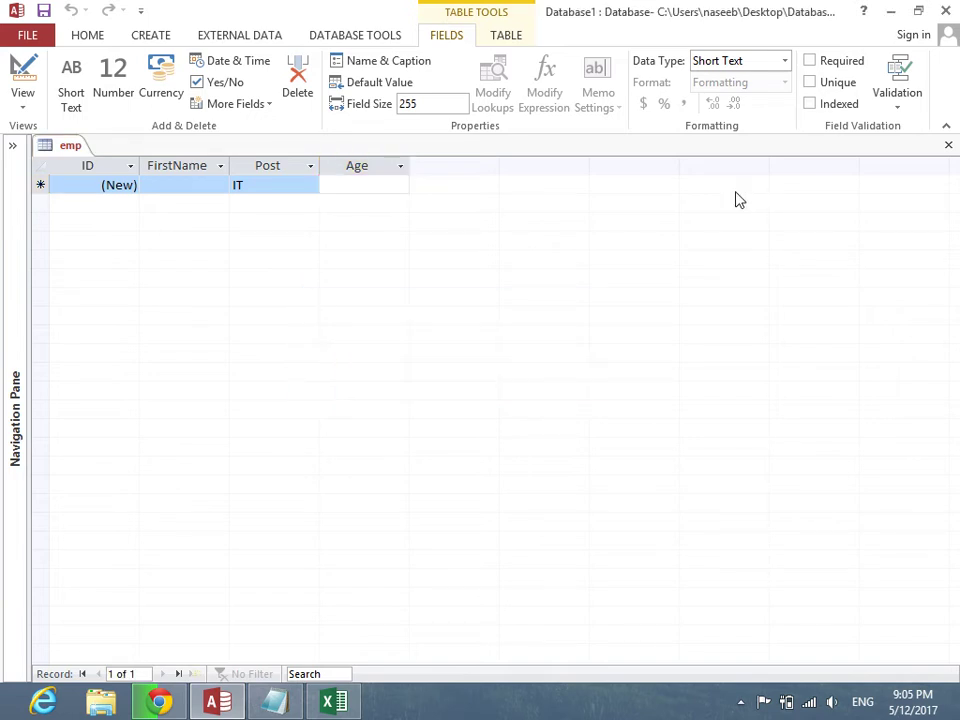
Add an employee record with a first name, the post Teacher and the age 23
{"action": "left_click", "coordinate": [372, 185]}
{"action": "left_click", "coordinate": [161, 184]}
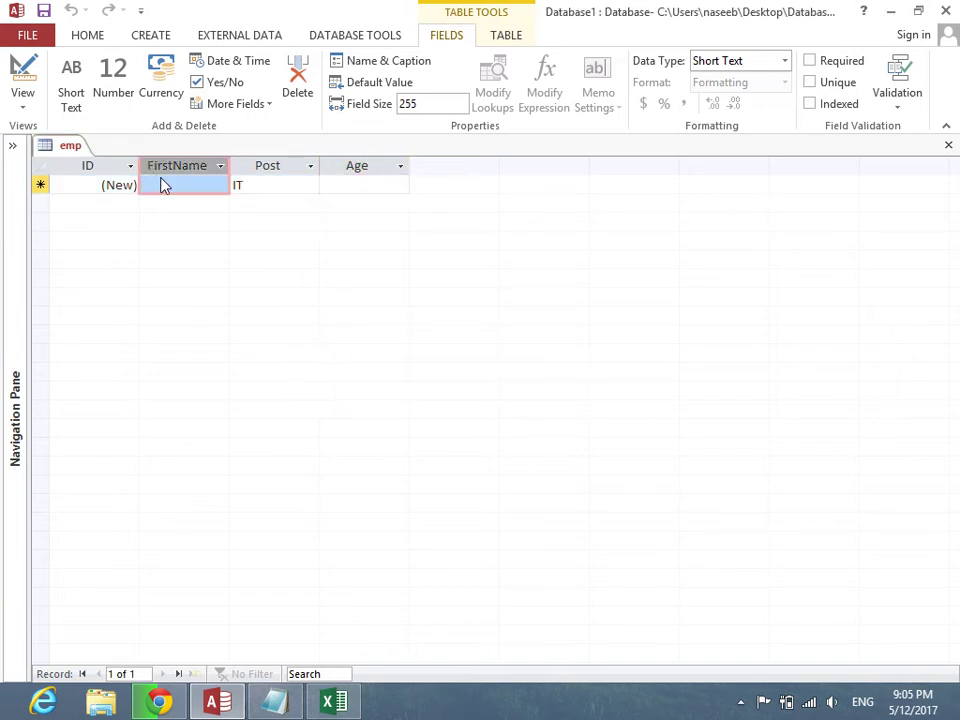
{"action": "type", "text": "Marwa"}
{"action": "key", "text": "Tab"}
{"action": "type", "text": "TEacher"}
{"action": "key", "text": "BackSpace"}
{"action": "key", "text": "BackSpace"}
{"action": "key", "text": "BackSpace"}
{"action": "key", "text": "BackSpace"}
{"action": "key", "text": "BackSpace"}
{"action": "key", "text": "BackSpace"}
{"action": "type", "text": "eacher"}
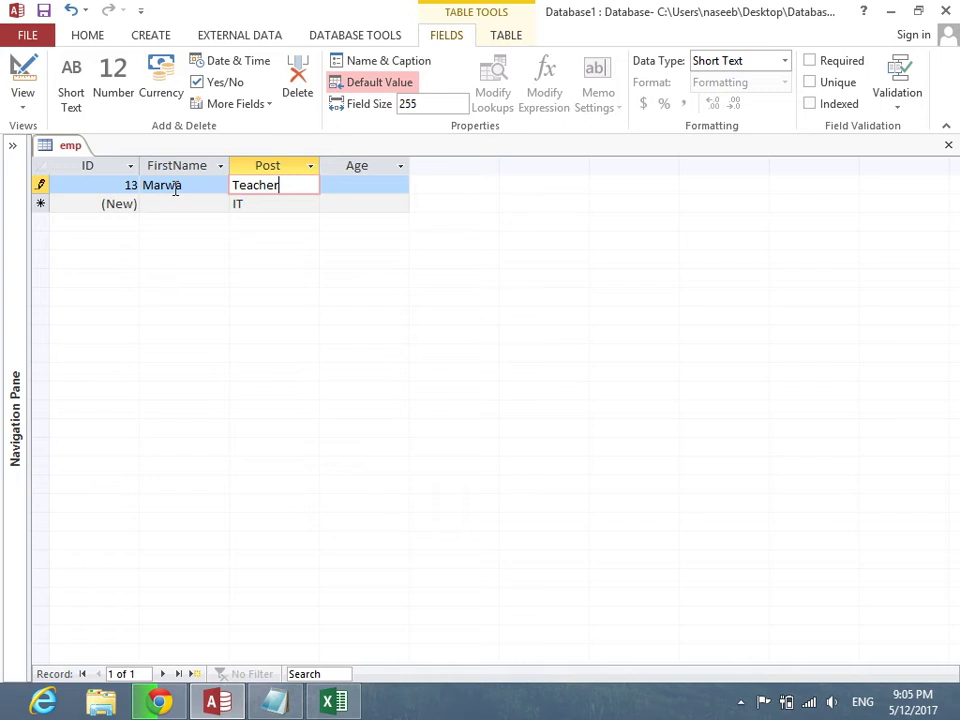
{"action": "key", "text": "Tab"}
{"action": "type", "text": "23"}
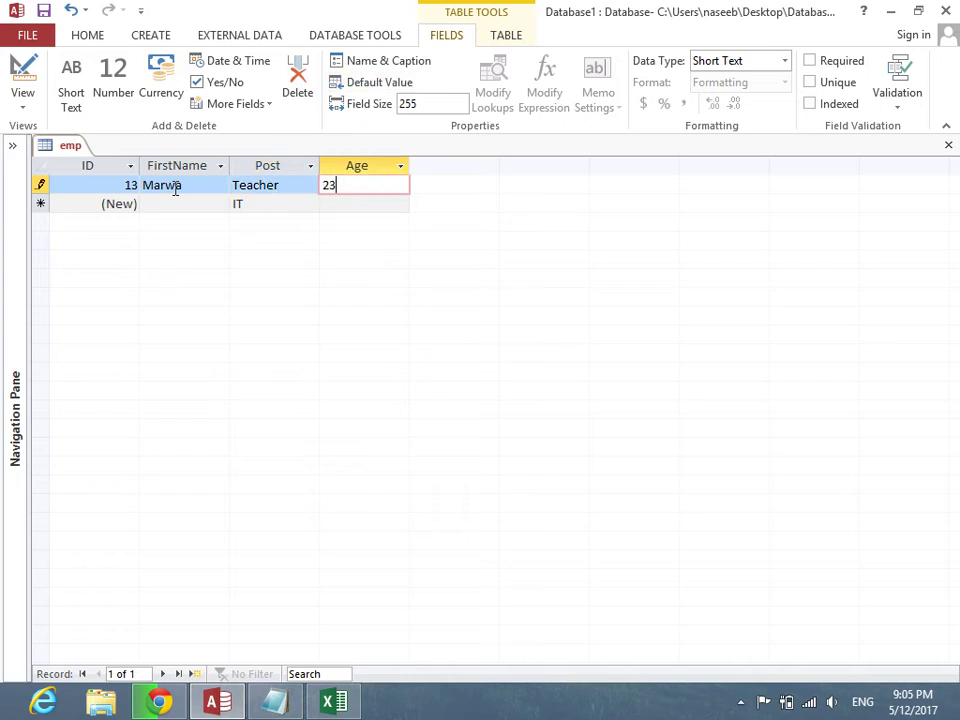
{"action": "key", "text": "Down"}
Fill in a second employee record with a first name and the post Manager, and try the age 17
{"action": "key", "text": "shift+Tab"}
{"action": "key", "text": "shift+Tab"}
{"action": "type", "text": "O"}
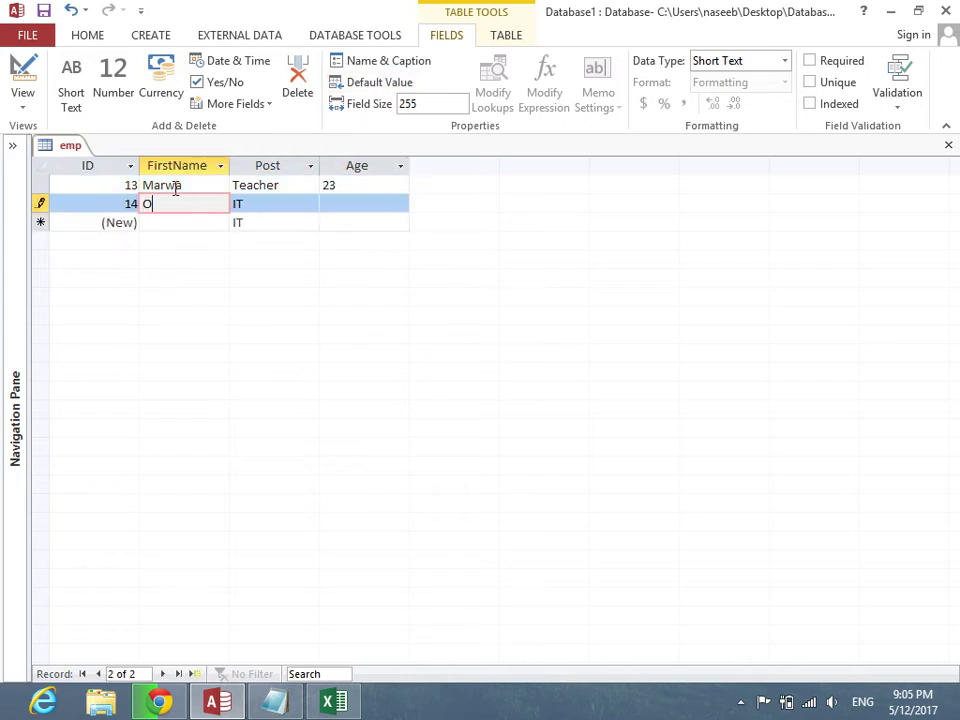
{"action": "type", "text": "mid"}
{"action": "key", "text": "Tab"}
{"action": "type", "text": "Manager"}
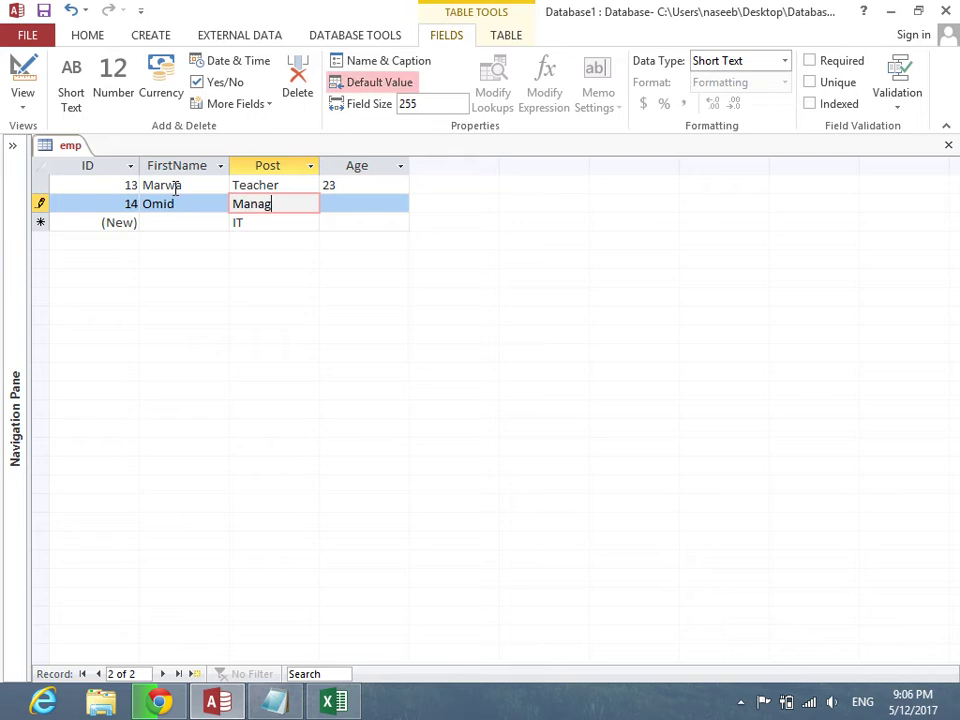
{"action": "key", "text": "Tab"}
{"action": "type", "text": "1"}
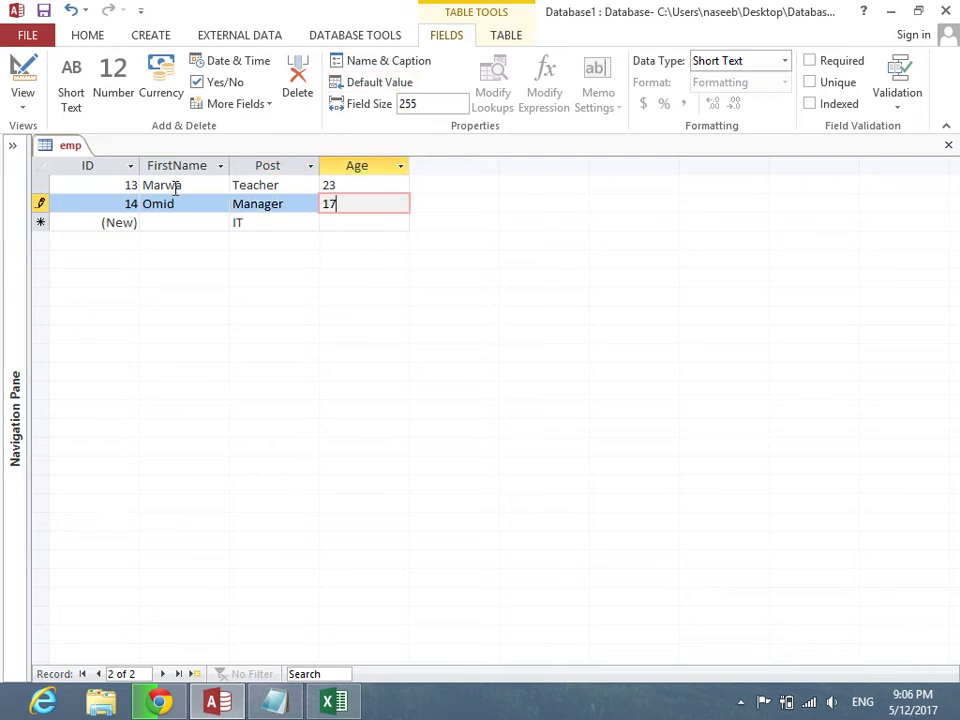
{"action": "key", "text": "Tab"}
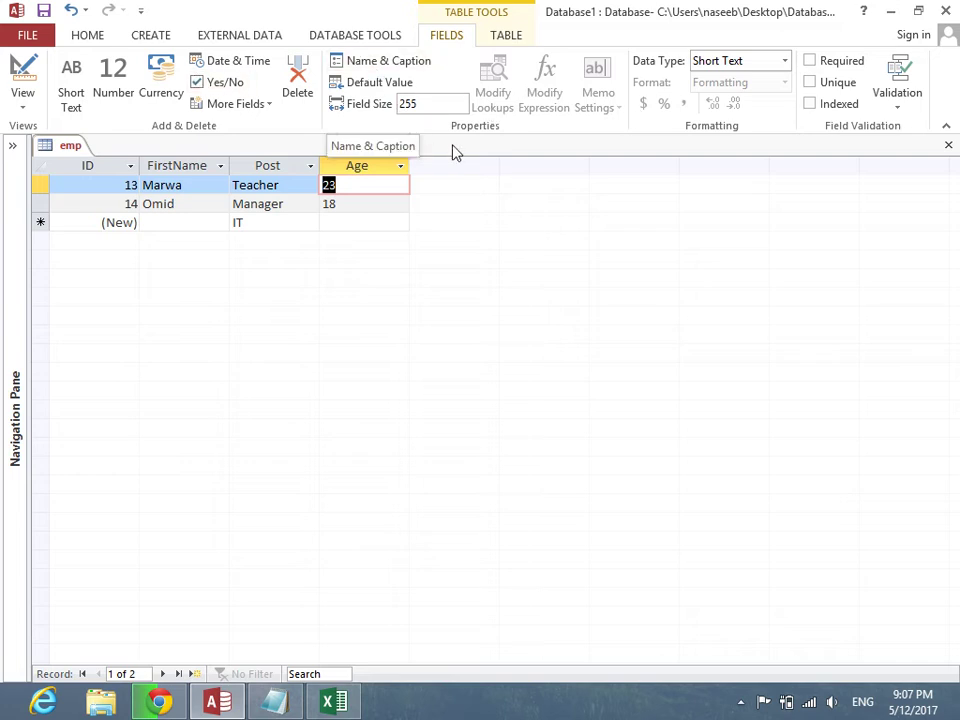
Close the emp table and display the commands for importing and exporting external data
{"action": "left_click", "coordinate": [510, 37]}
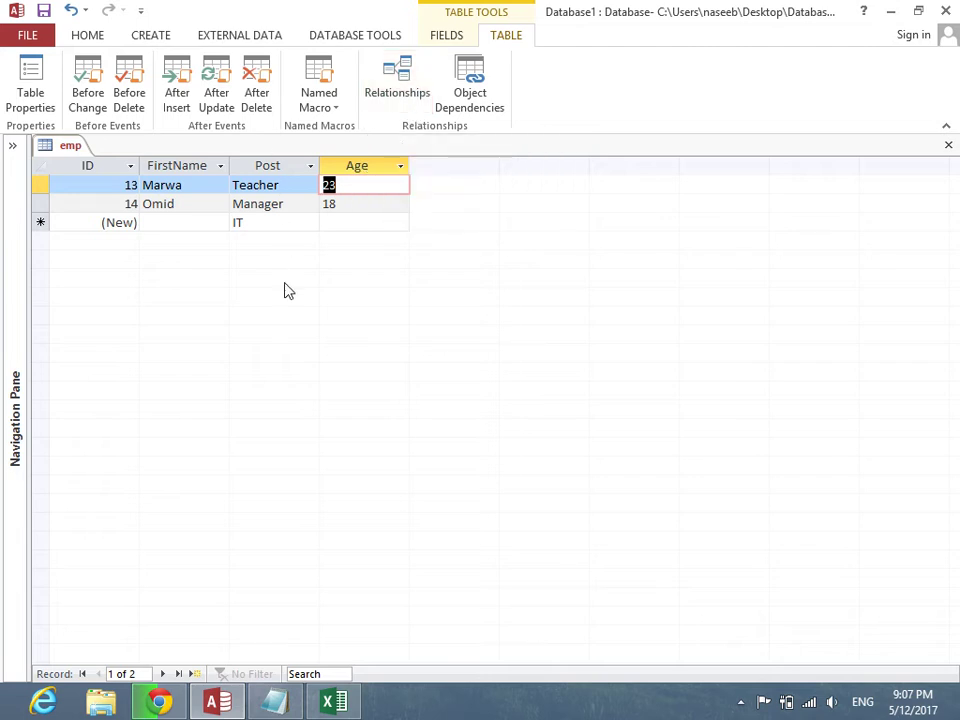
{"action": "key", "text": "ctrl+w"}
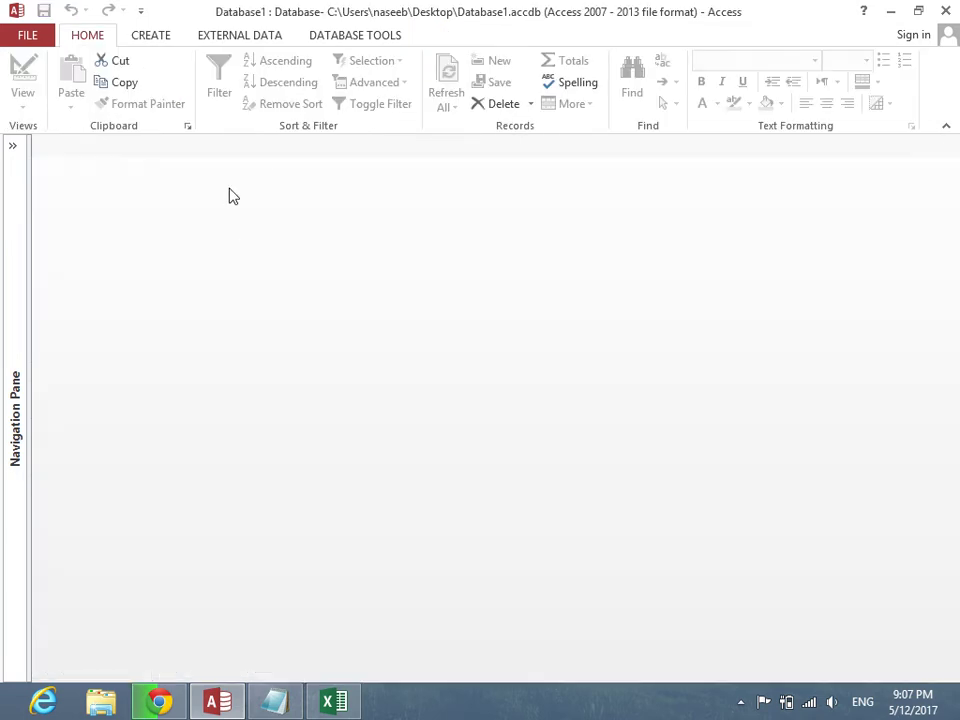
{"action": "left_click", "coordinate": [245, 36]}
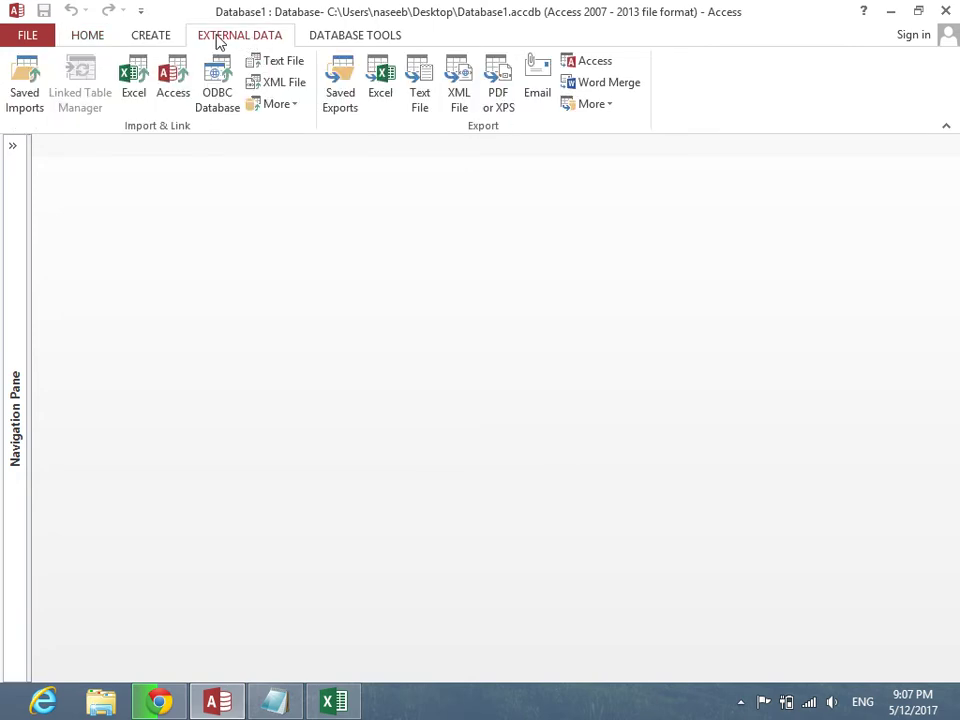
Switch to Notepad and replace the existing notes with the heading "External Data ?"
{"action": "left_click", "coordinate": [274, 700]}
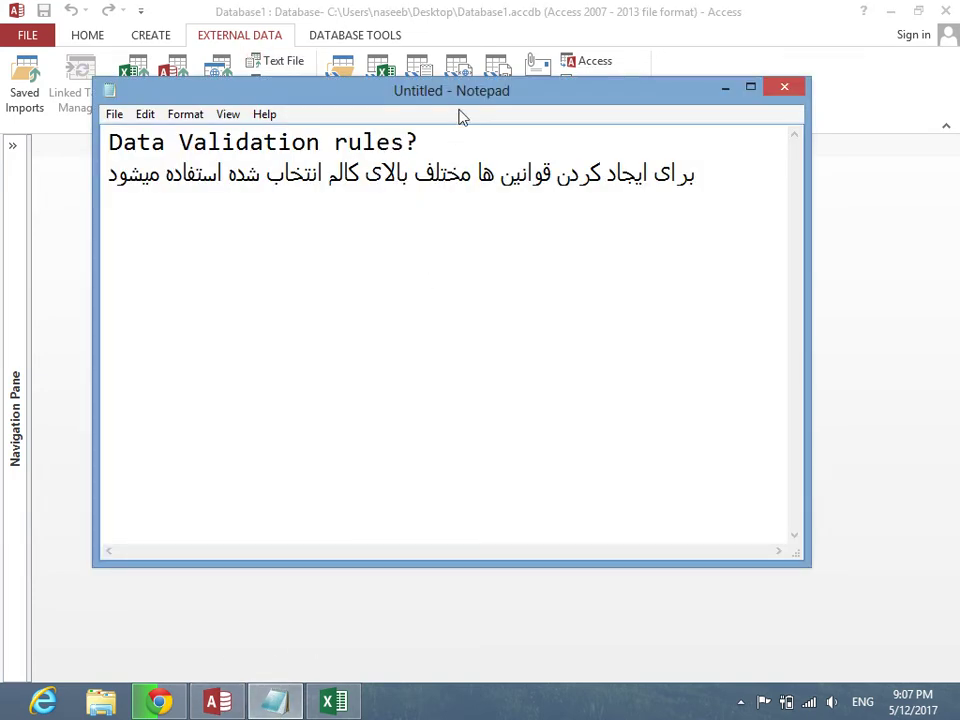
{"action": "left_click_drag", "start_coordinate": [463, 100], "coordinate": [451, 255]}
{"action": "key", "text": "ctrl+a"}
{"action": "key", "text": "BackSpace"}
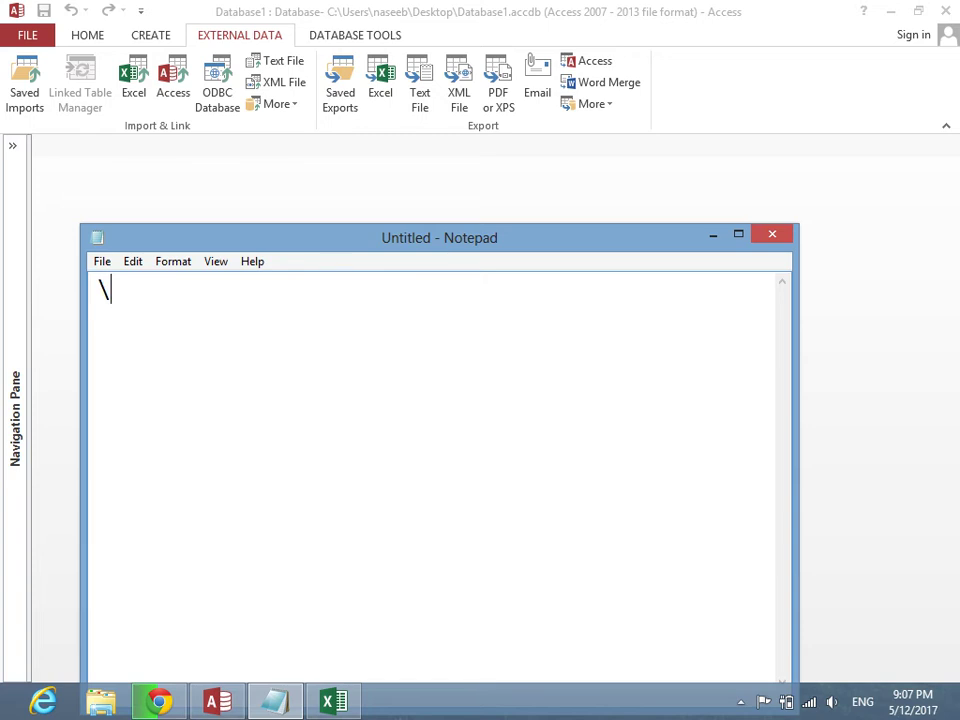
{"action": "type", "text": "Exter"}
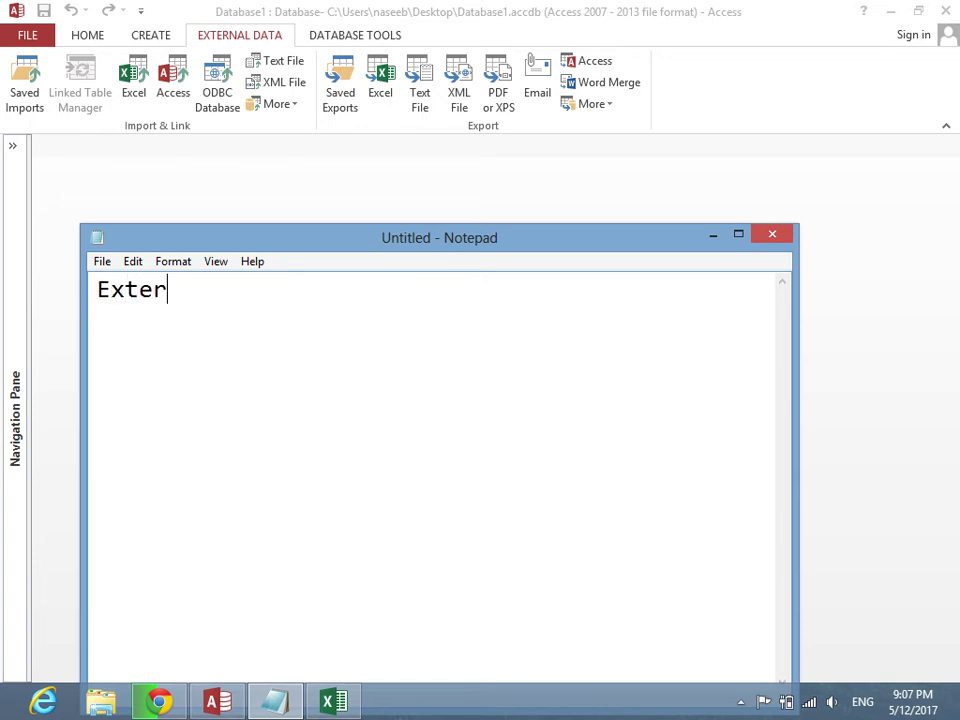
{"action": "type", "text": "nal Data ?"}
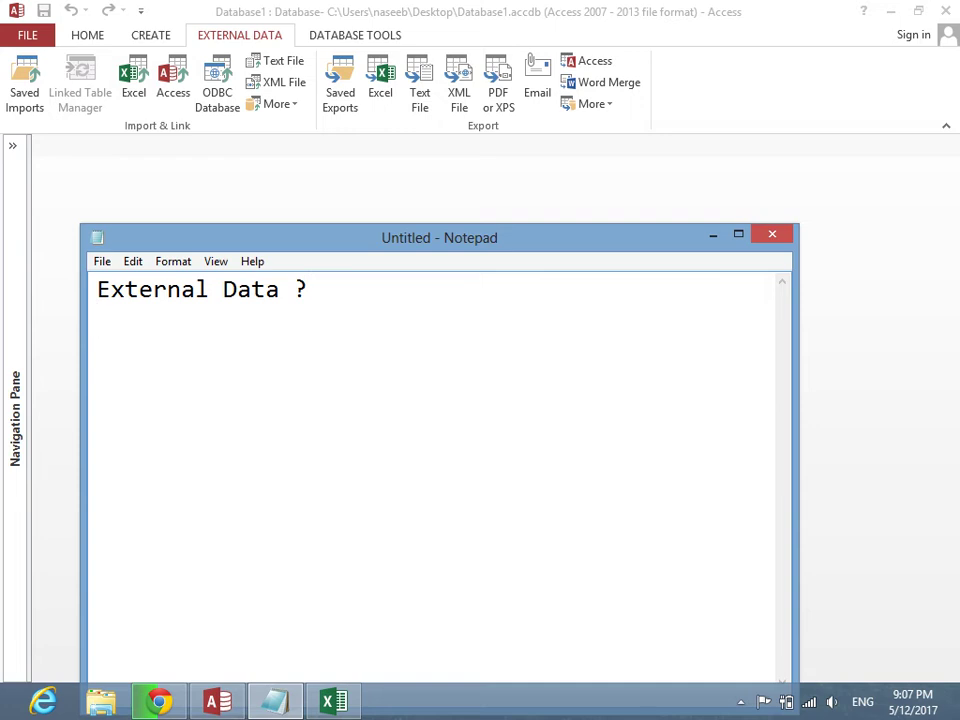
Add the lines "Import & Link" and "Expert" below the heading in the notes
{"action": "key", "text": "Return"}
{"action": "type", "text": "Import "}
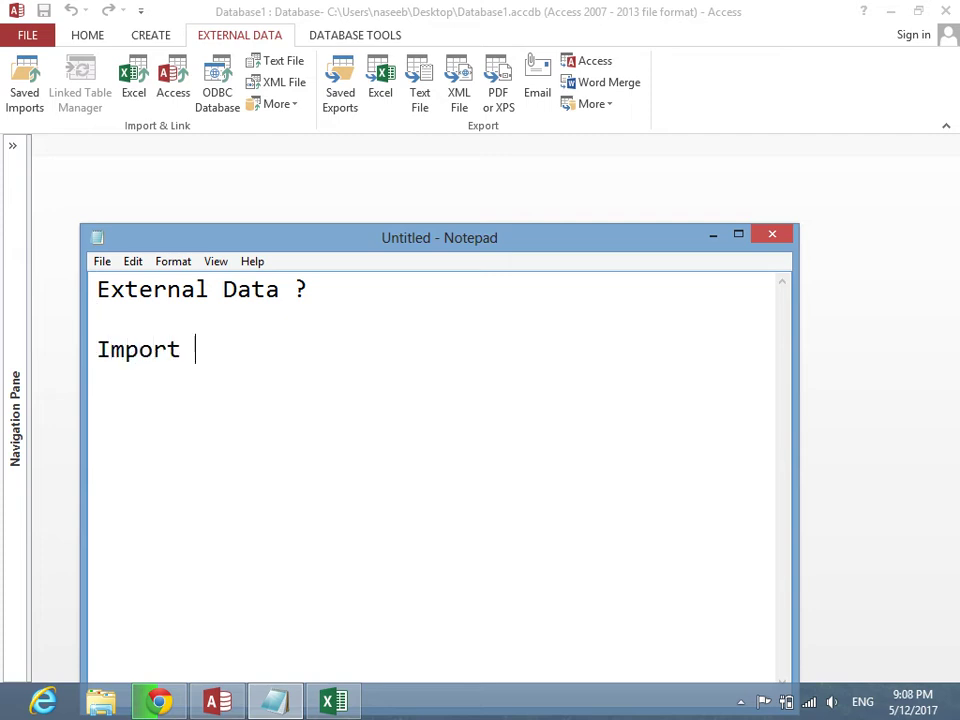
{"action": "type", "text": "& Link"}
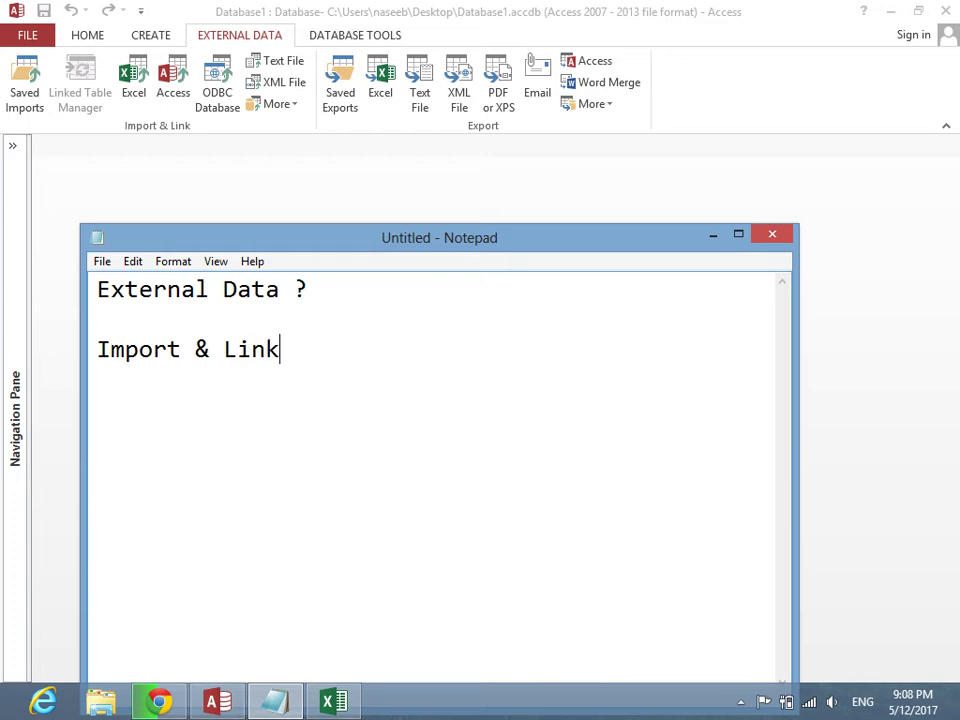
{"action": "key", "text": "Return"}
{"action": "type", "text": "Expert"}
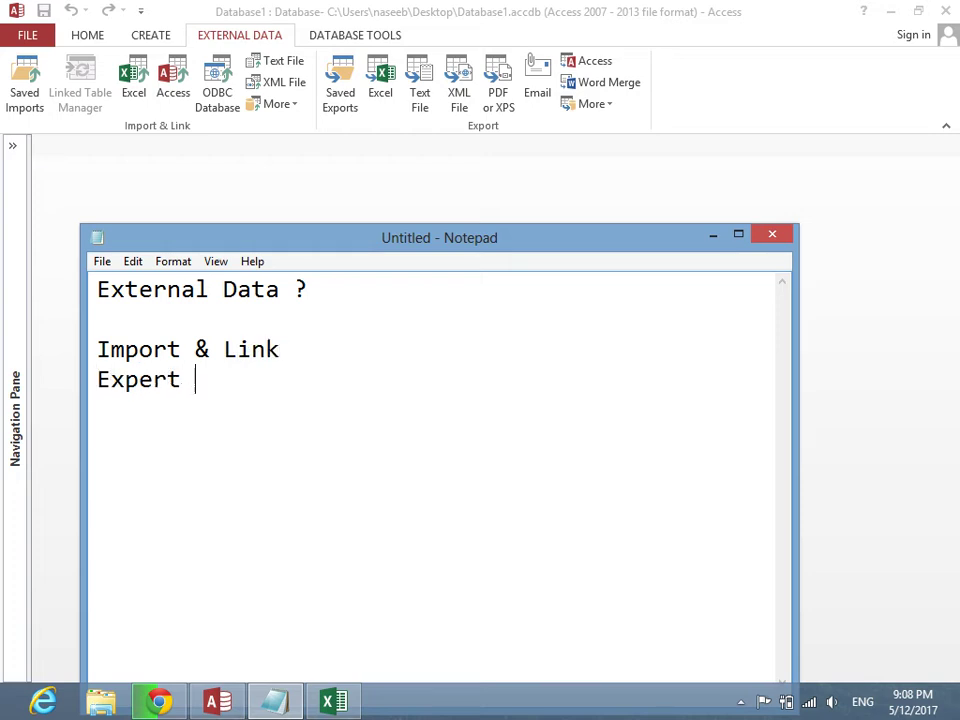
Add the indented line "Access - Send - Excel , Access," under Expert in the notes
{"action": "key", "text": "Tab"}
{"action": "type", "text": "Access "}
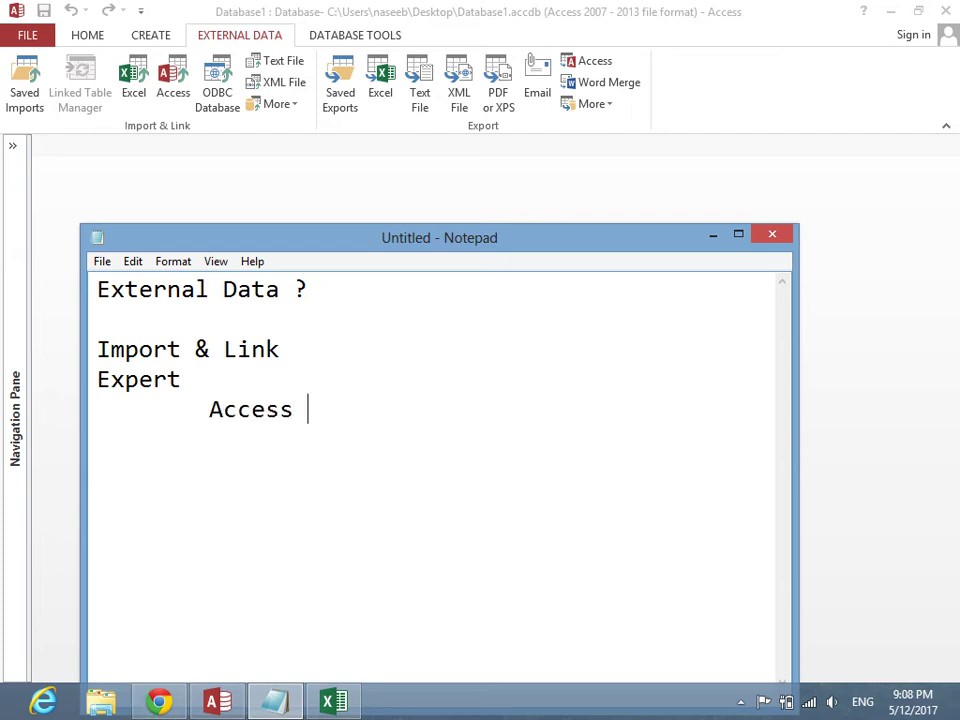
{"action": "type", "text": "- Send "}
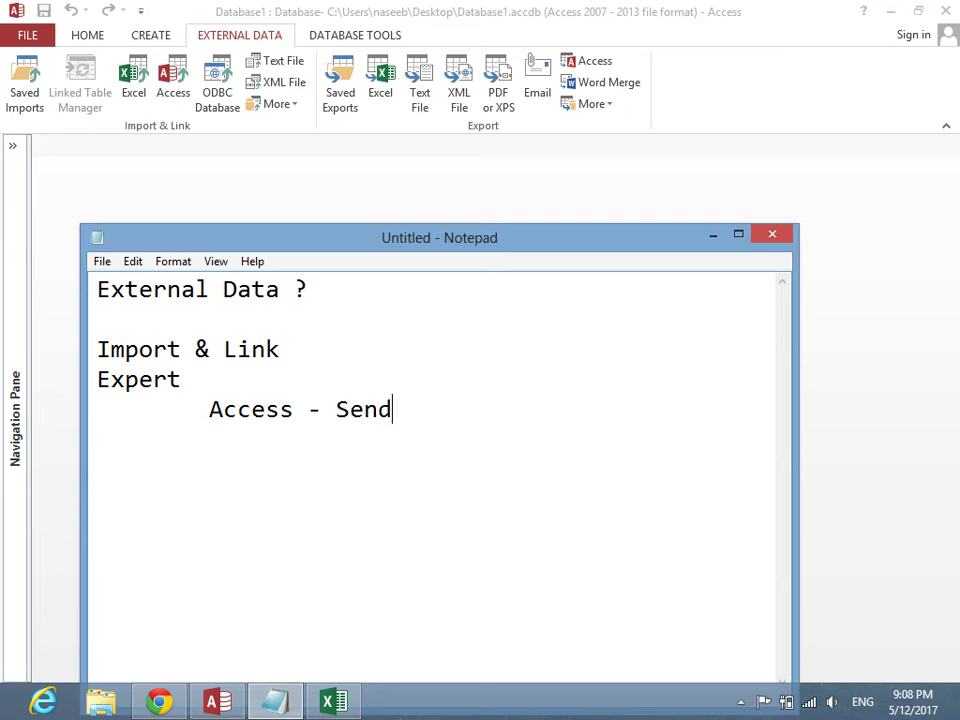
{"action": "type", "text": "- Excel , "}
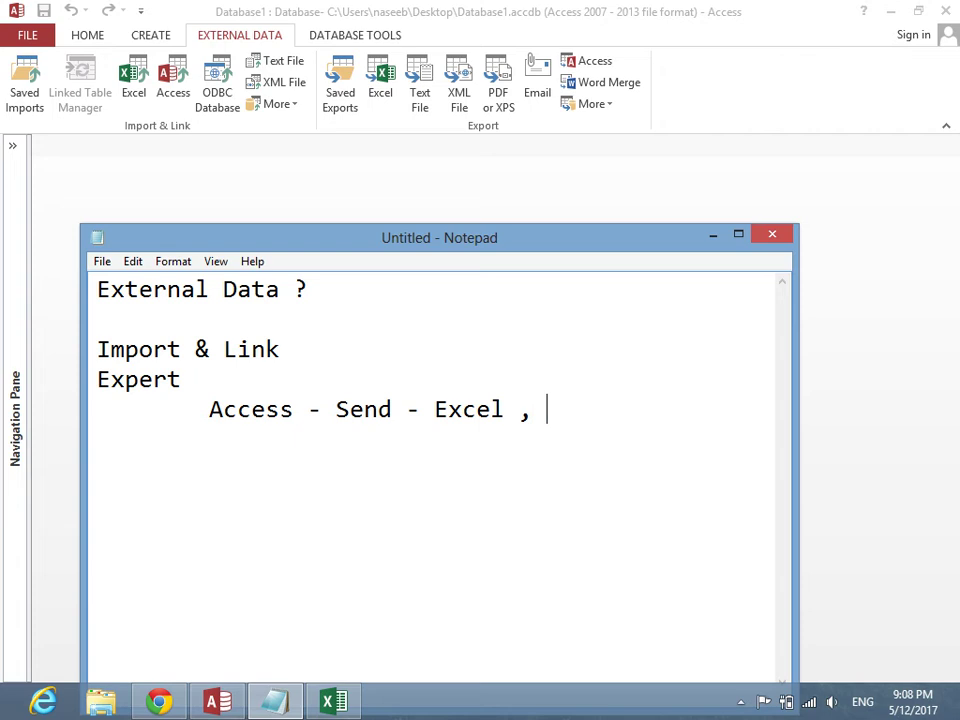
{"action": "type", "text": "Access"}
{"action": "key", "text": "BackSpace"}
{"action": "type", "text": ", "}
{"action": "type", "text": "Te"}
{"action": "key", "text": "BackSpace"}
{"action": "key", "text": "BackSpace"}
{"action": "type", "text": "Notepad"}
{"action": "key", "text": "BackSpace"}
{"action": "key", "text": "BackSpace"}
{"action": "key", "text": "BackSpace"}
{"action": "key", "text": "BackSpace"}
{"action": "key", "text": "BackSpace"}
{"action": "key", "text": "BackSpace"}
{"action": "key", "text": "BackSpace"}
{"action": "key", "text": "BackSpace"}
Continue the indented export list on a new line with "Text Files (notepad)"
{"action": "key", "text": "Return"}
{"action": "key", "text": "Tab"}
{"action": "key", "text": "Tab"}
{"action": "key", "text": "BackSpace"}
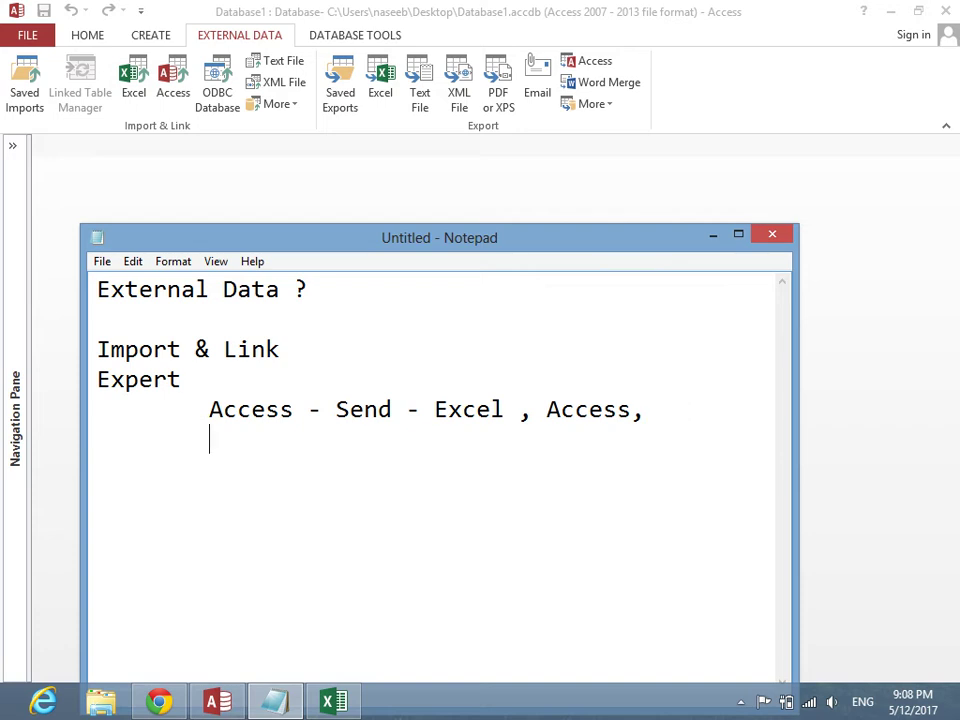
{"action": "type", "text": "Text Files ("}
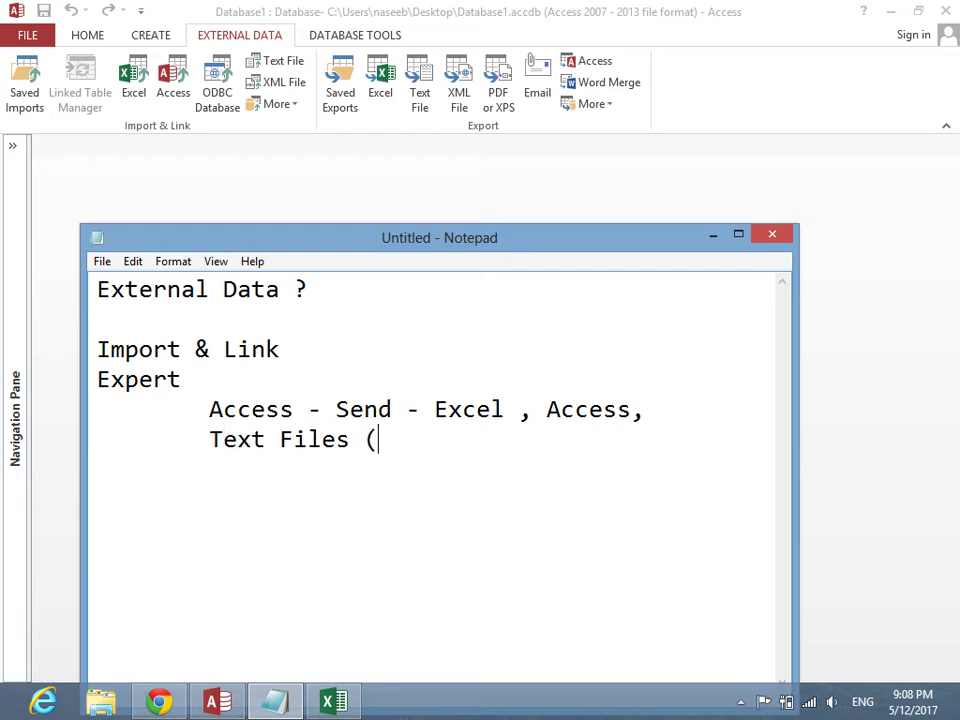
{"action": "type", "text": "notepad) "}
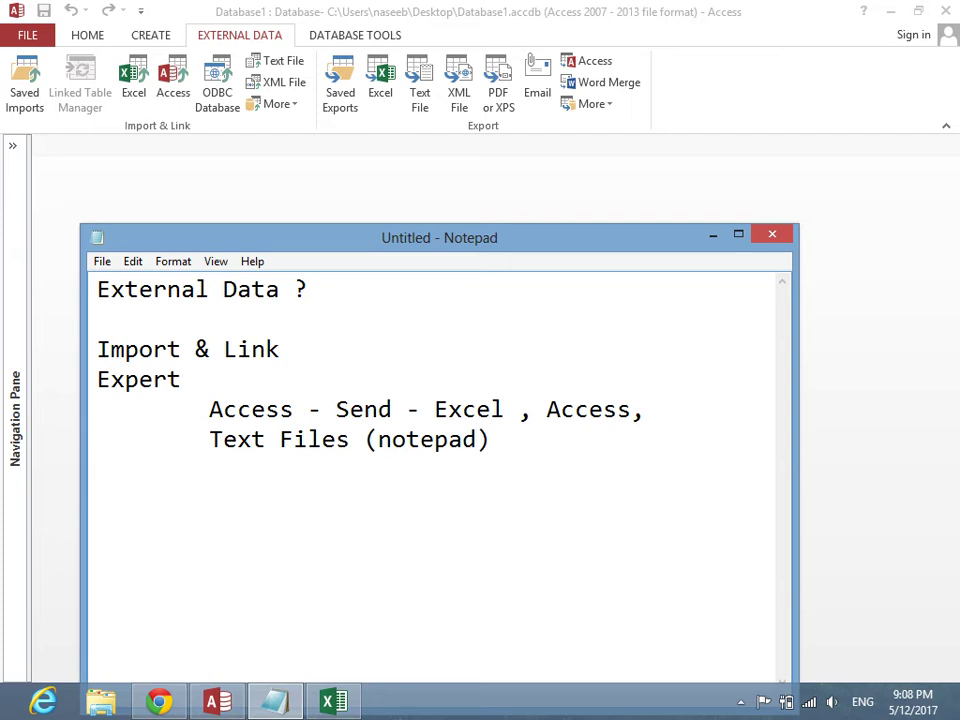
{"action": "type", "text": ","}
Clear all the notes, then minimize the open windows and switch to the Book1 workbook in Excel
{"action": "key", "text": "ctrl+a"}
{"action": "key", "text": "Delete"}
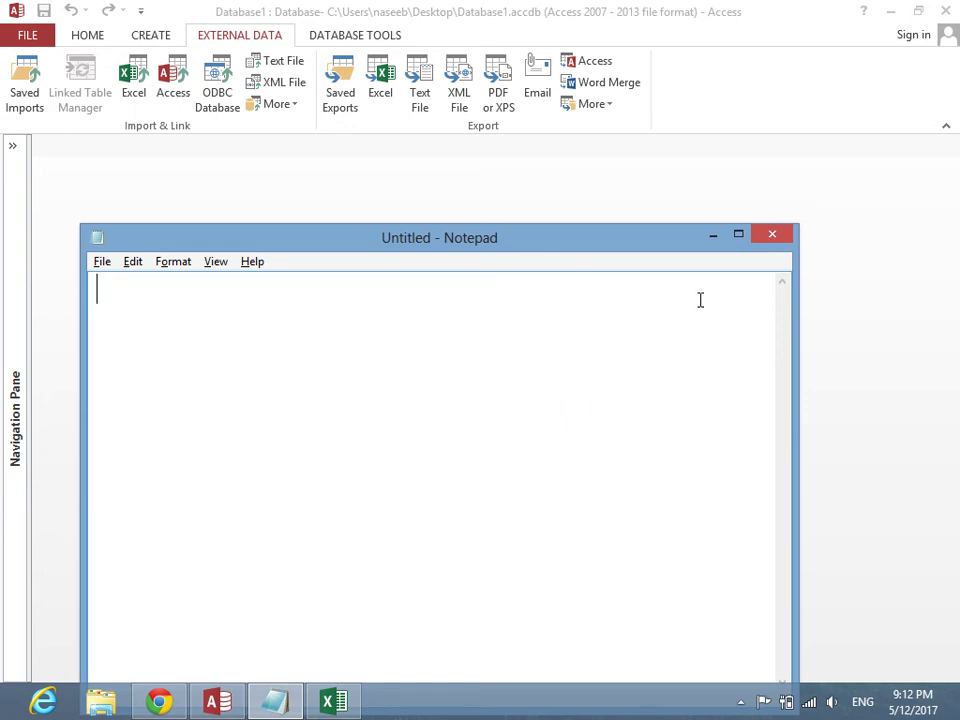
{"action": "left_click", "coordinate": [714, 236]}
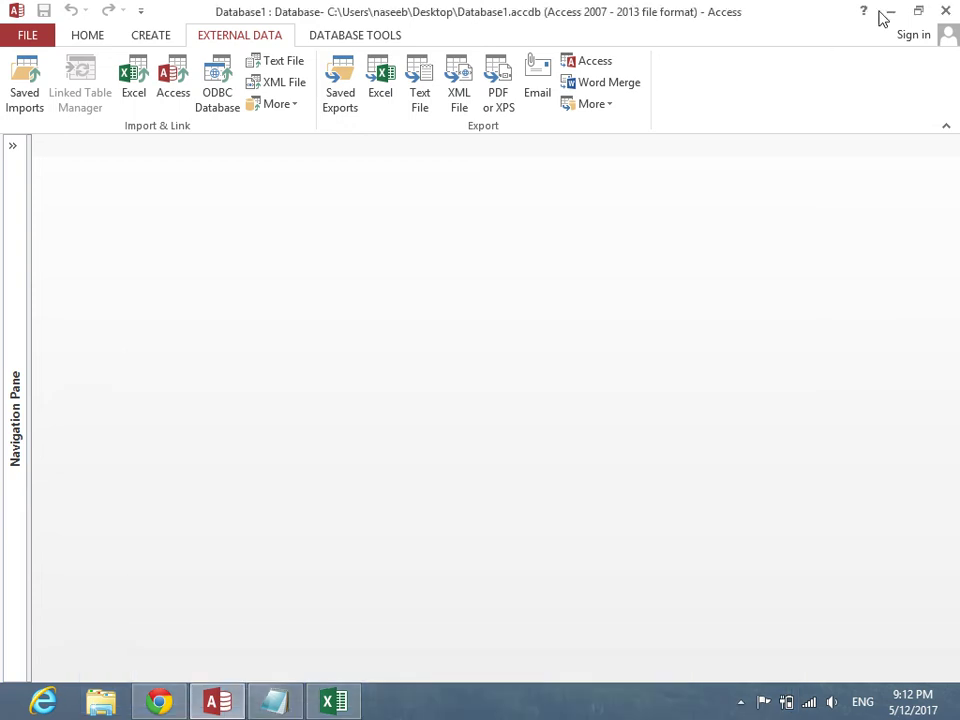
{"action": "left_click", "coordinate": [891, 13]}
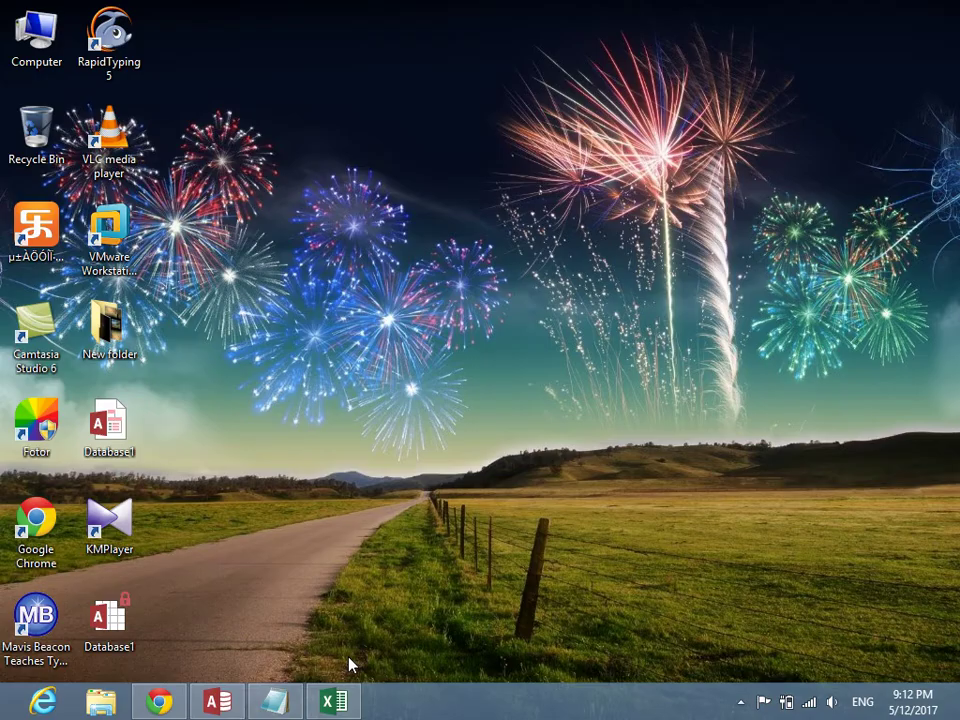
{"action": "left_click", "coordinate": [334, 701]}
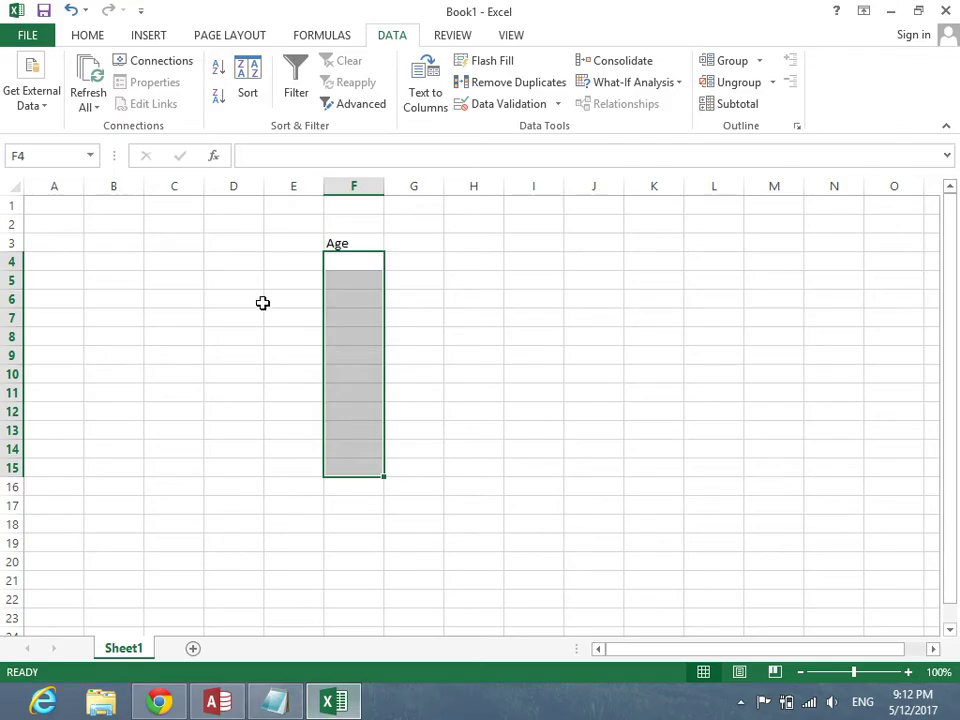
Enter the column headers ID, Name, Post and Salary in cells D3 to G3
{"action": "left_click", "coordinate": [210, 247]}
{"action": "type", "text": "ID"}
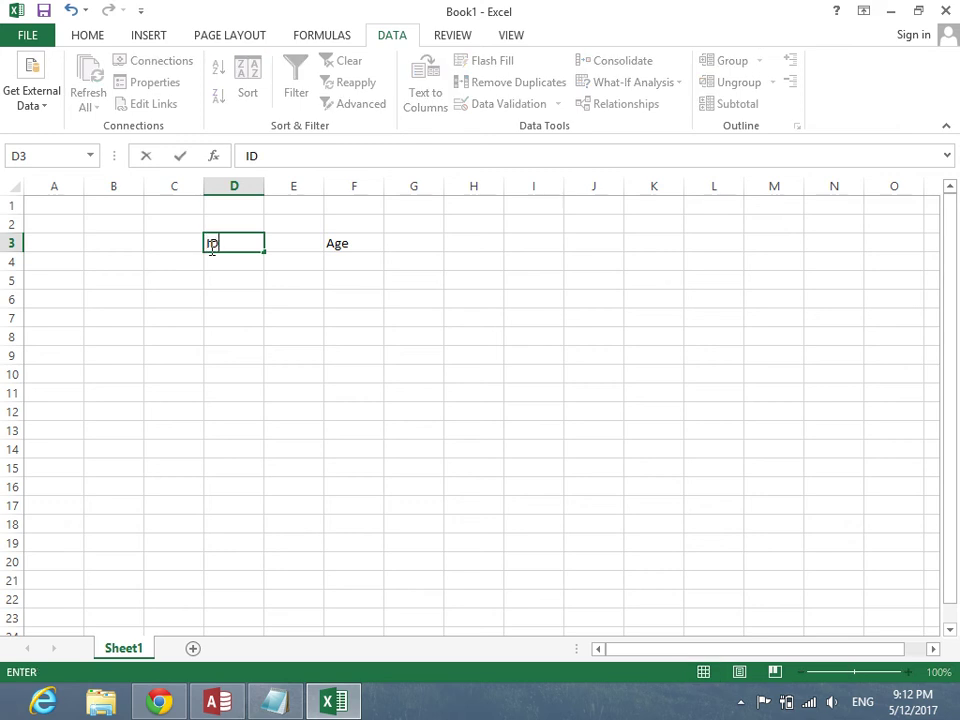
{"action": "key", "text": "Escape"}
{"action": "key", "text": "Right"}
{"action": "type", "text": "Name"}
{"action": "key", "text": "Tab"}
{"action": "type", "text": "Post"}
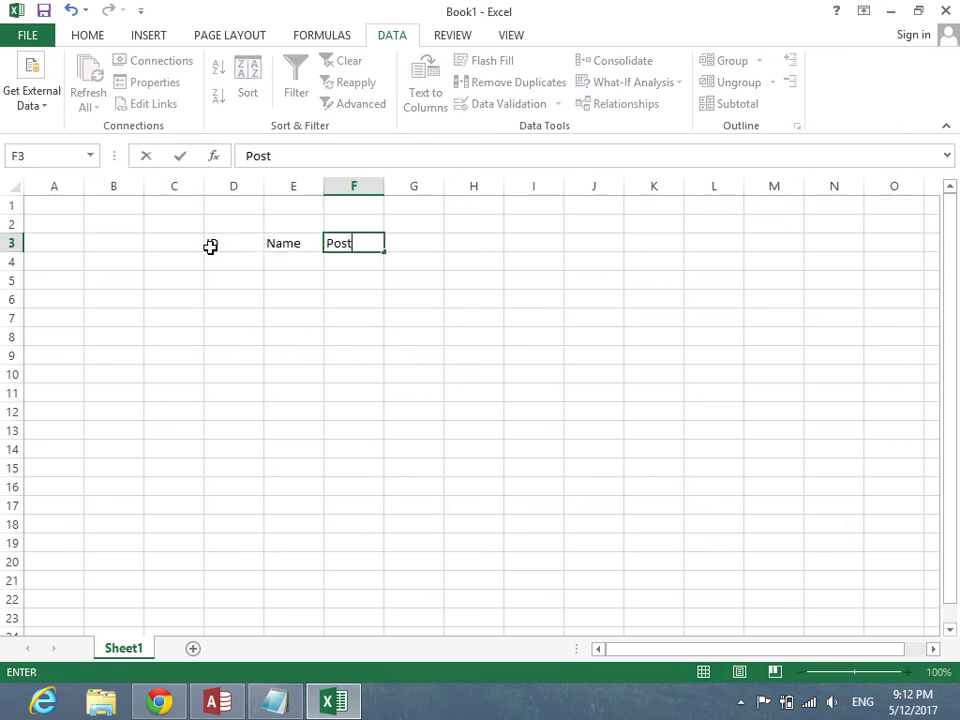
{"action": "key", "text": "Tab"}
{"action": "type", "text": "Salary"}
{"action": "left_click", "coordinate": [210, 247]}
{"action": "type", "text": "ID"}
{"action": "key", "text": "Return"}
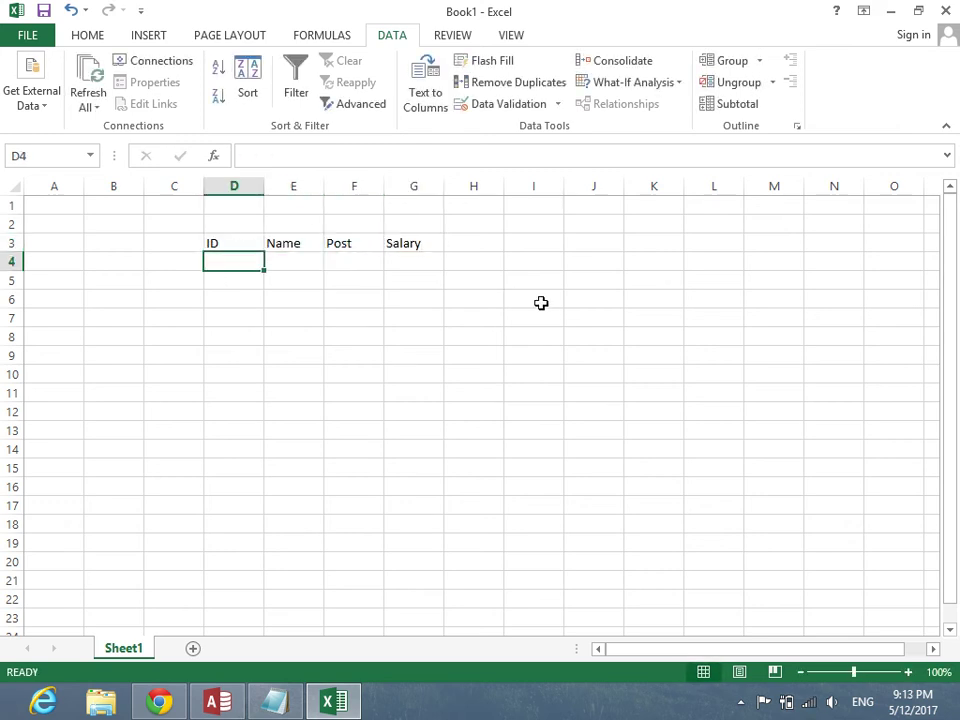
Fill the ID column with the numbers 1 to 6 in cells D4 to D9
{"action": "type", "text": "1"}
{"action": "key", "text": "Return"}
{"action": "type", "text": "2"}
{"action": "key", "text": "Return"}
{"action": "type", "text": "3"}
{"action": "key", "text": "Return"}
{"action": "type", "text": "4"}
{"action": "key", "text": "Return"}
{"action": "type", "text": "5"}
{"action": "key", "text": "Return"}
{"action": "type", "text": "6"}
{"action": "key", "text": "Return"}
Fill the Name column with six employees' first names in cells E4 to E9
{"action": "key", "text": "Right"}
{"action": "key", "text": "Up"}
{"action": "key", "text": "Up"}
{"action": "key", "text": "Up"}
{"action": "key", "text": "Up"}
{"action": "key", "text": "Up"}
{"action": "key", "text": "Up"}
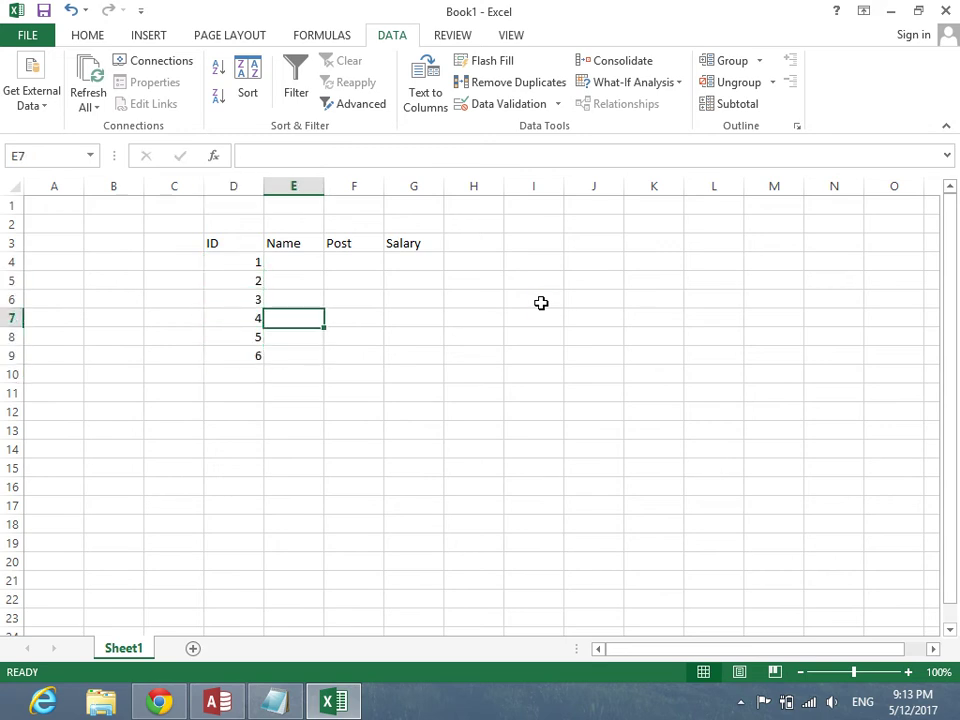
{"action": "type", "text": "Tam"}
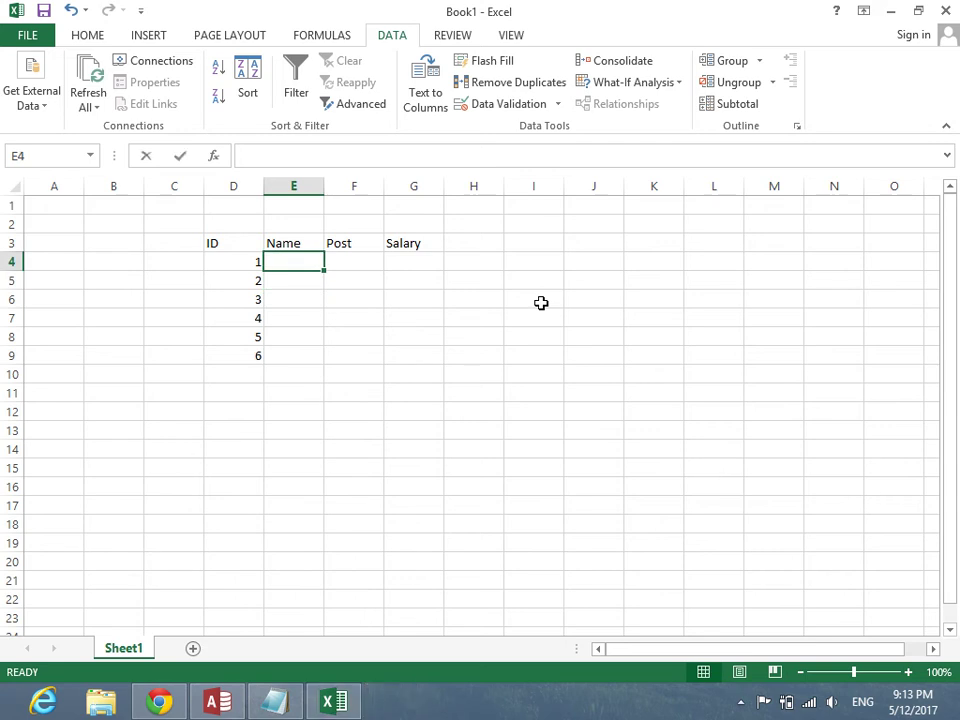
{"action": "type", "text": "im"}
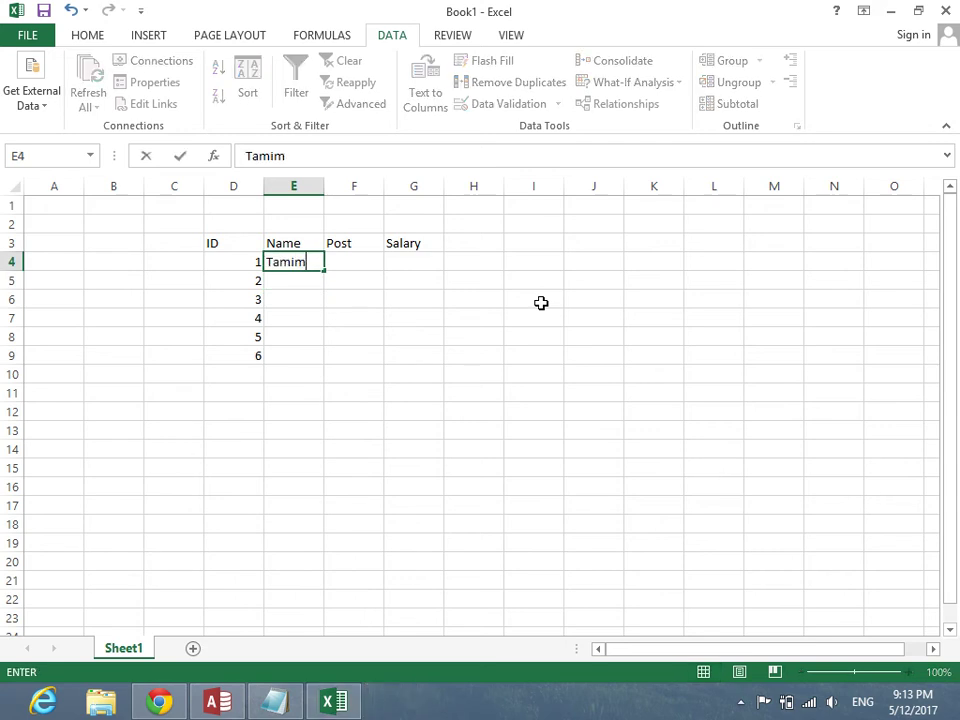
{"action": "key", "text": "Return"}
{"action": "type", "text": "Samim"}
{"action": "key", "text": "Return"}
{"action": "type", "text": "Ahamd"}
{"action": "key", "text": "ctrl+Return"}
{"action": "key", "text": "Return"}
{"action": "type", "text": "Ghulam"}
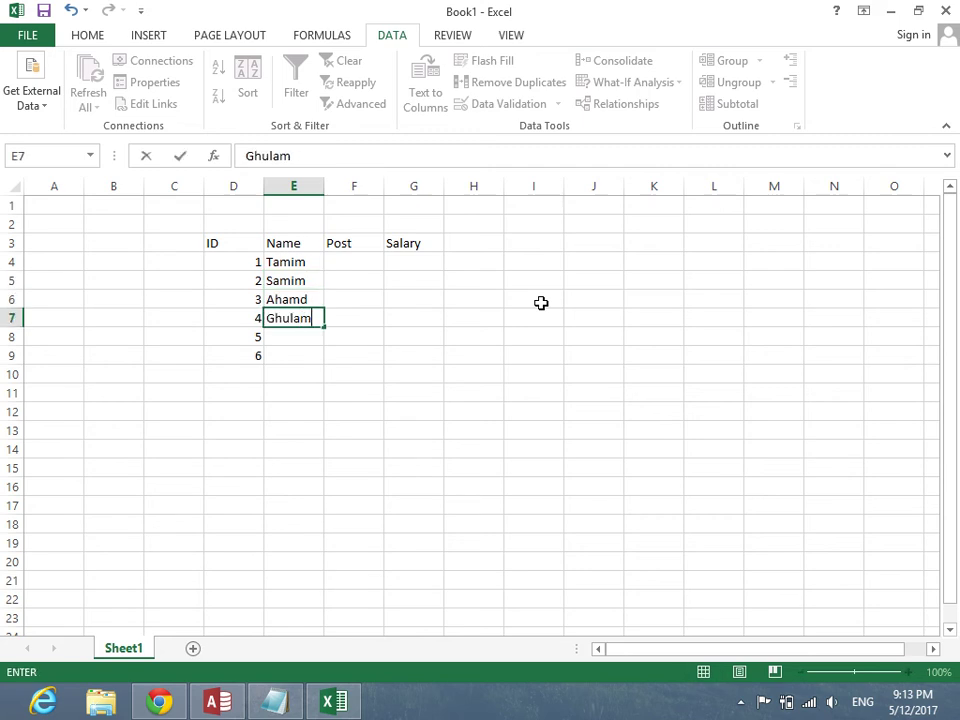
{"action": "key", "text": "Return"}
{"action": "type", "text": "A"}
{"action": "key", "text": "BackSpace"}
{"action": "type", "text": "Mansor"}
{"action": "key", "text": "ctrl+Return"}
{"action": "key", "text": "Return"}
{"action": "type", "text": "Naweed"}
{"action": "key", "text": "Tab"}
Fill the Post column in F4 to F9 with IT Officer, Manager, Teacher, Worker, Manager and IT Officer
{"action": "key", "text": "Up"}
{"action": "key", "text": "Up"}
{"action": "key", "text": "Up"}
{"action": "key", "text": "Up"}
{"action": "key", "text": "Up"}
{"action": "type", "text": "IT Officer"}
{"action": "key", "text": "ctrl+Return"}
{"action": "key", "text": "Return"}
{"action": "type", "text": "Manager"}
{"action": "key", "text": "Return"}
{"action": "type", "text": "TEacher"}
{"action": "key", "text": "ctrl+Return"}
{"action": "key", "text": "Return"}
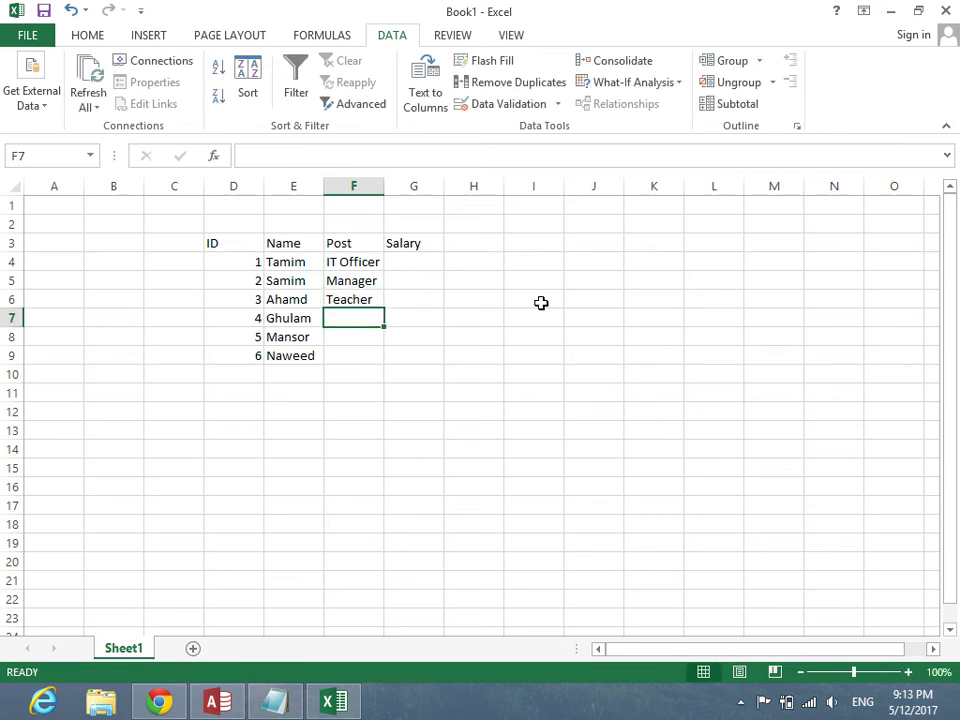
{"action": "type", "text": "Worker"}
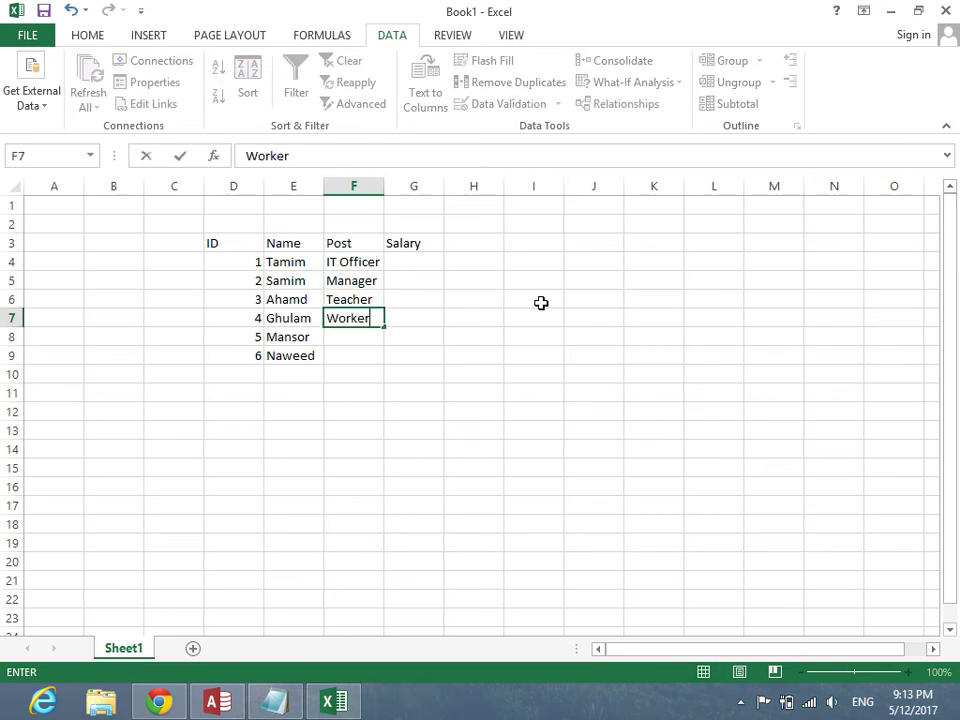
{"action": "key", "text": "ctrl+Return"}
{"action": "type", "text": "Manager"}
{"action": "key", "text": "Return"}
{"action": "type", "text": "IT Officer"}
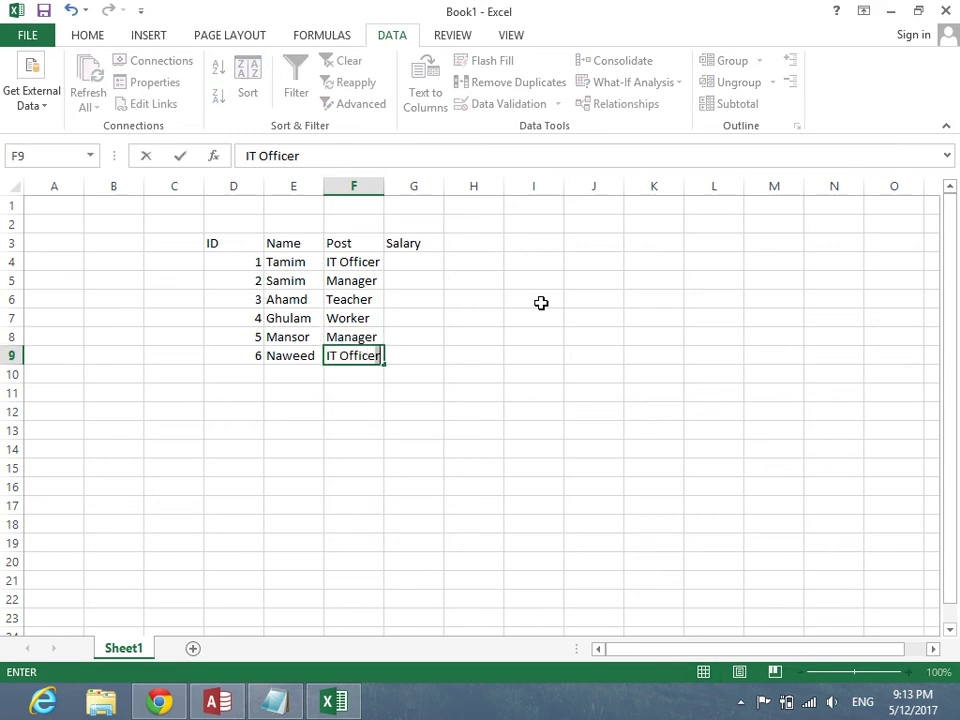
{"action": "key", "text": "Tab"}
Fill the Salary column in G4 to G9 with 100, 200, 300, 400, 500 and 600
{"action": "key", "text": "Up"}
{"action": "key", "text": "Up"}
{"action": "key", "text": "Up"}
{"action": "key", "text": "Up"}
{"action": "key", "text": "Up"}
{"action": "key", "text": "Up"}
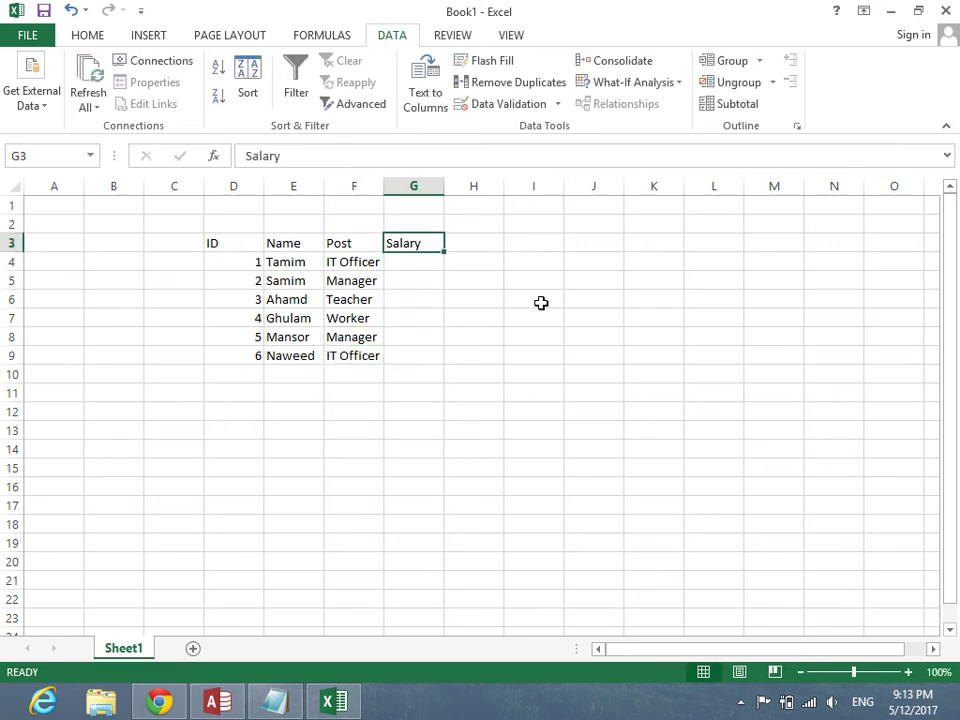
{"action": "key", "text": "Down"}
{"action": "type", "text": "100"}
{"action": "key", "text": "Return"}
{"action": "type", "text": "200"}
{"action": "key", "text": "Return"}
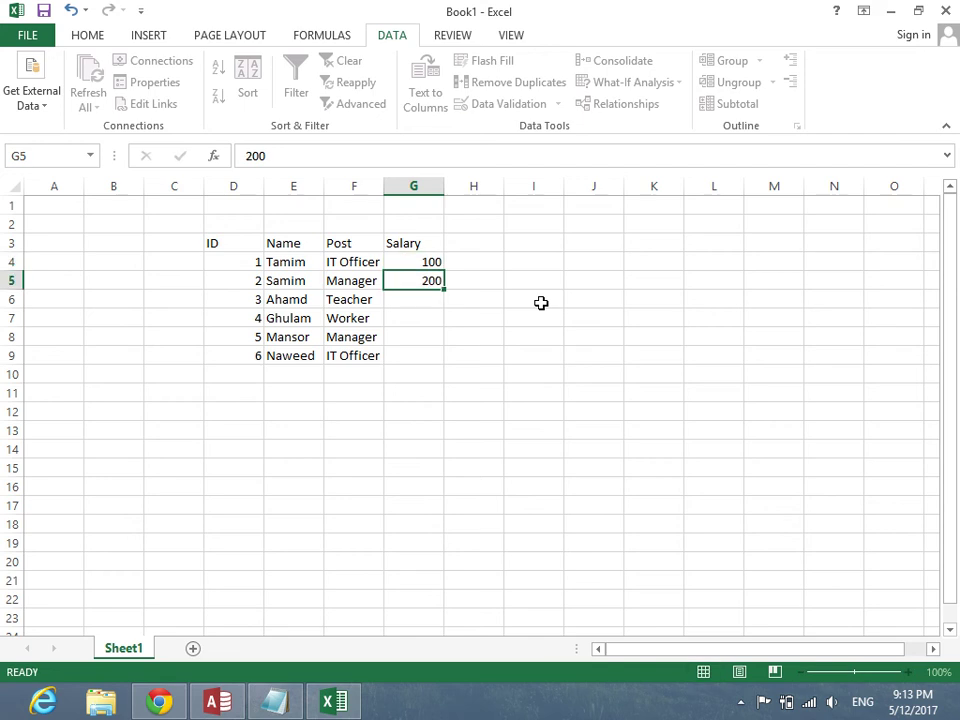
{"action": "type", "text": "300"}
{"action": "key", "text": "Return"}
{"action": "type", "text": "400"}
{"action": "key", "text": "Return"}
{"action": "type", "text": "500"}
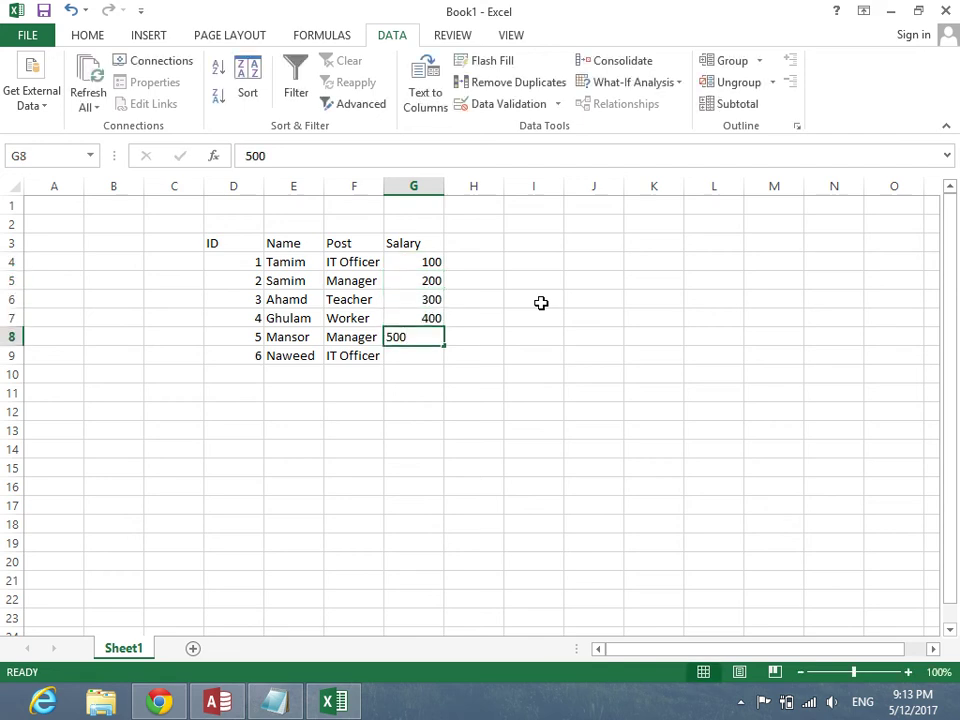
{"action": "key", "text": "Return"}
{"action": "type", "text": "600"}
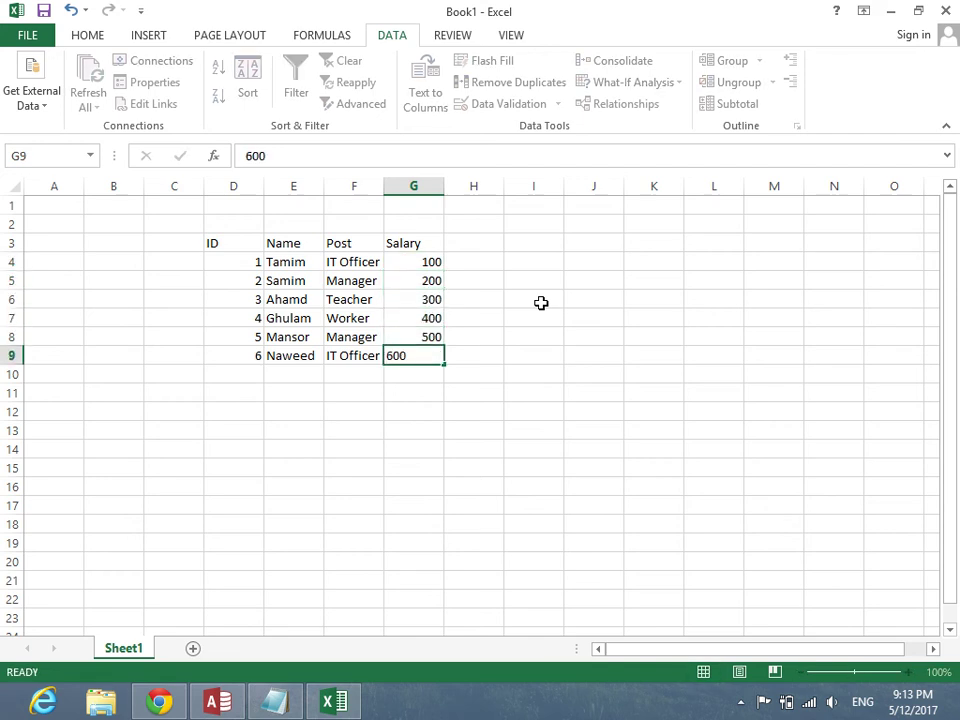
{"action": "key", "text": "Return"}
Save the workbook to the Desktop under the name "Excel Database"
{"action": "left_click_drag", "start_coordinate": [214, 246], "coordinate": [419, 357]}
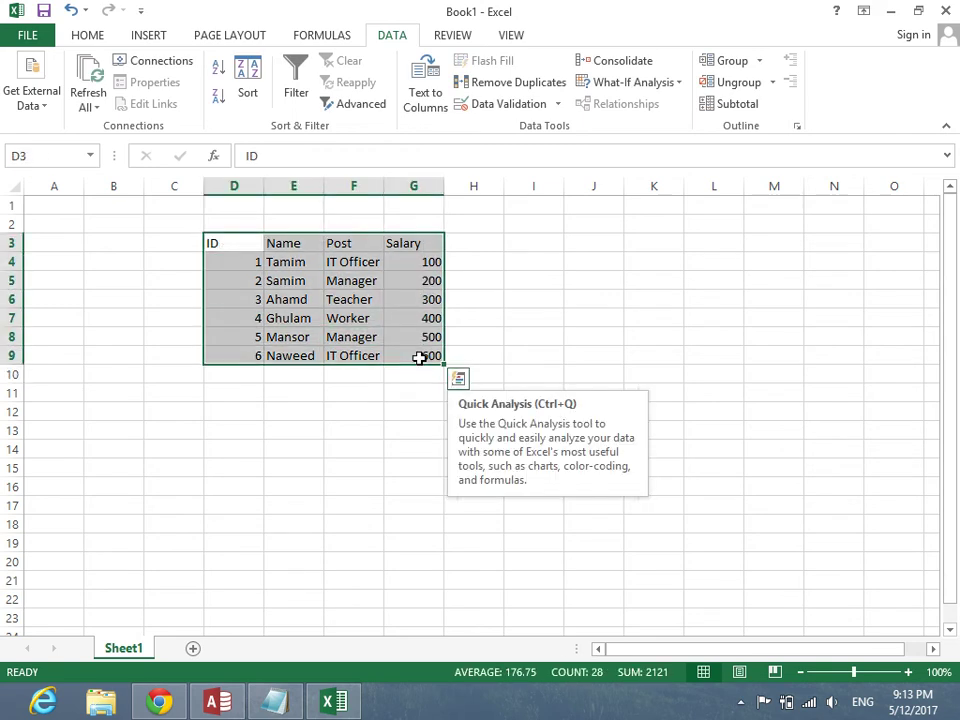
{"action": "key", "text": "ctrl+s"}
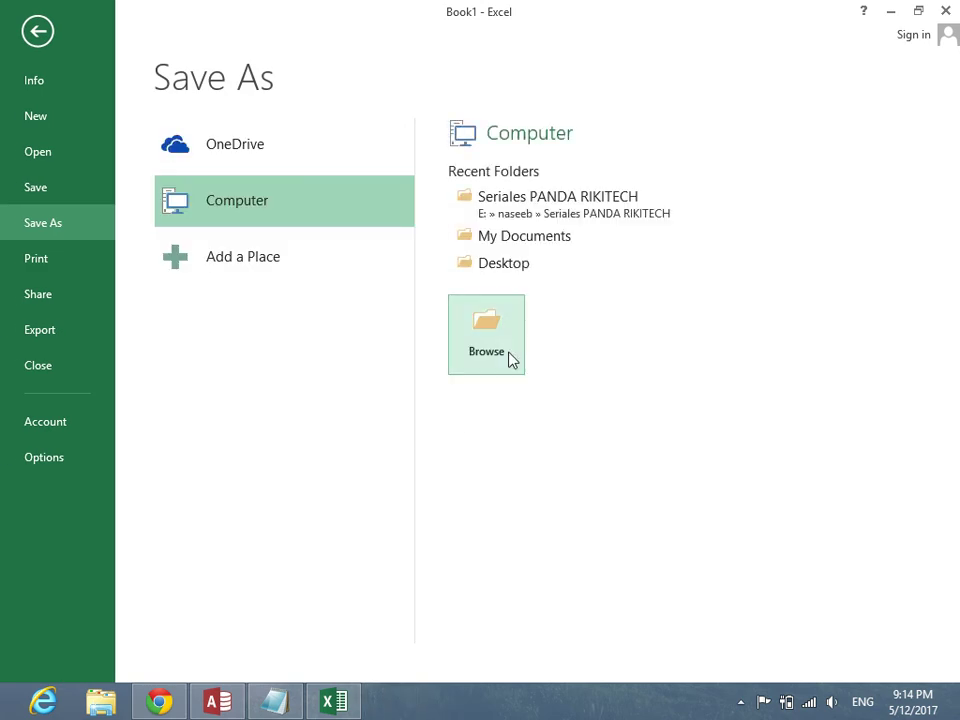
{"action": "left_click", "coordinate": [507, 353]}
{"action": "left_click", "coordinate": [104, 177]}
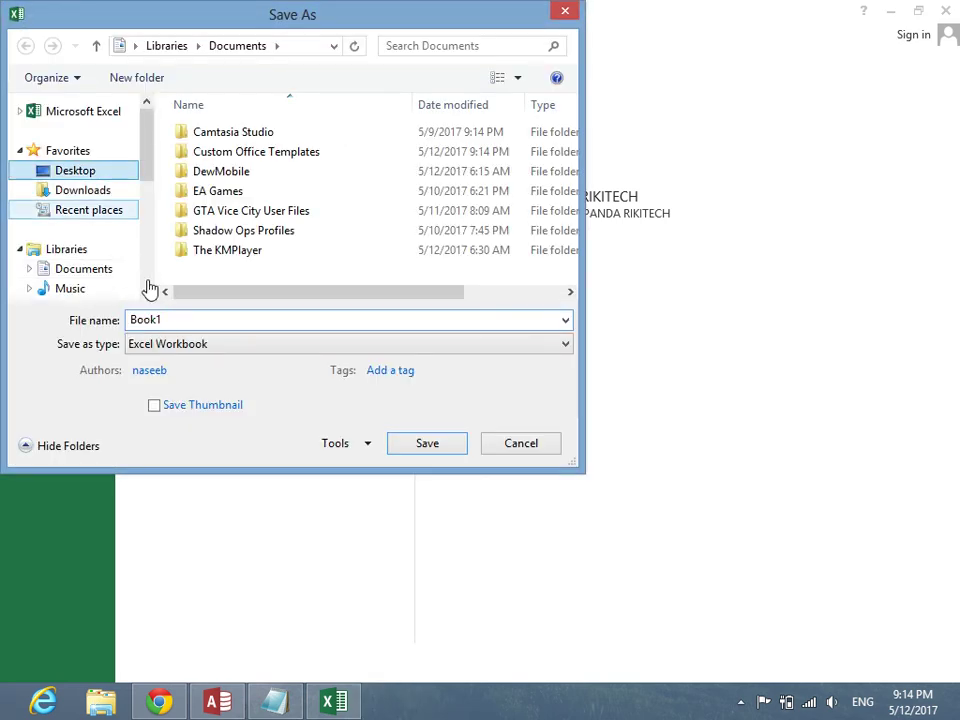
{"action": "type", "text": "Excel Database"}
{"action": "key", "text": "ctrl+a"}
{"action": "key", "text": "Return"}
Switch to Access and start importing the "Excel Database" workbook from the Desktop into a new table
{"action": "key", "text": "alt+Tab"}
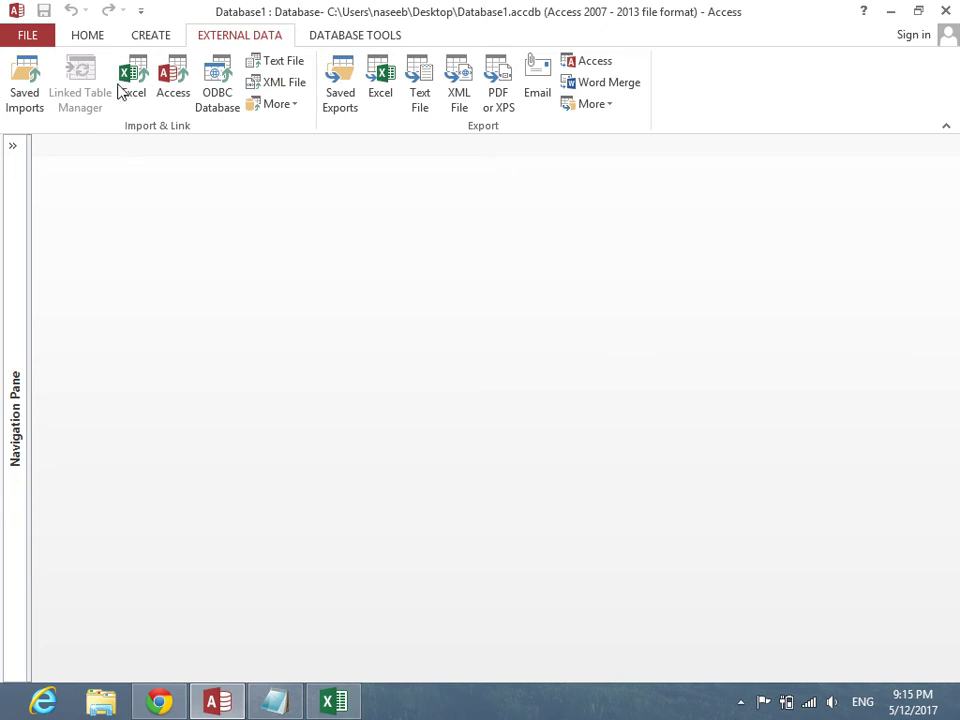
{"action": "left_click", "coordinate": [148, 95]}
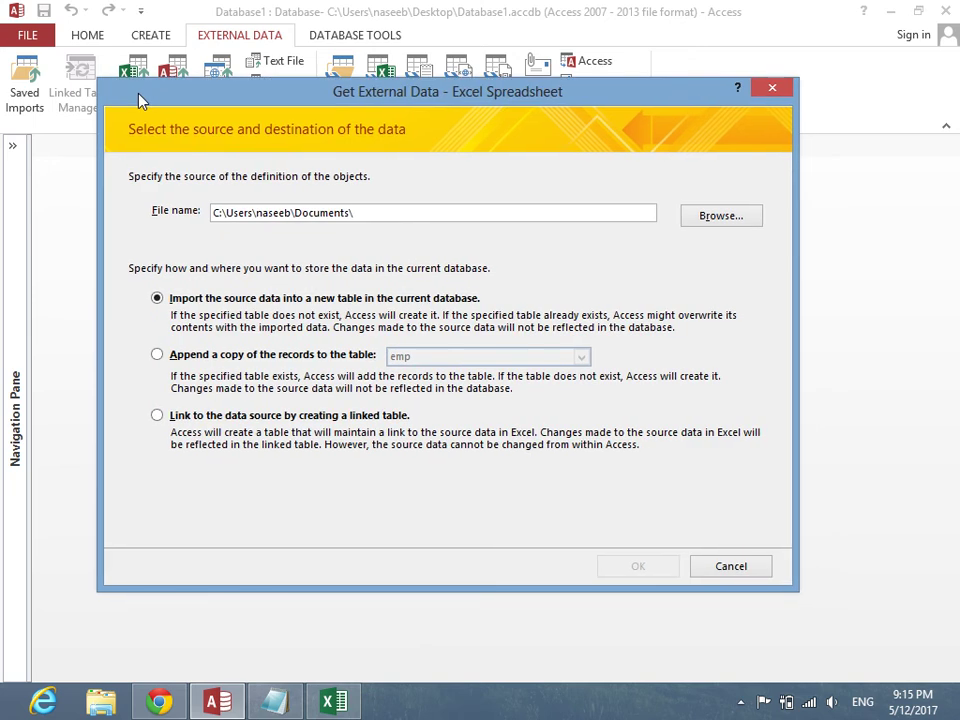
{"action": "left_click", "coordinate": [731, 216]}
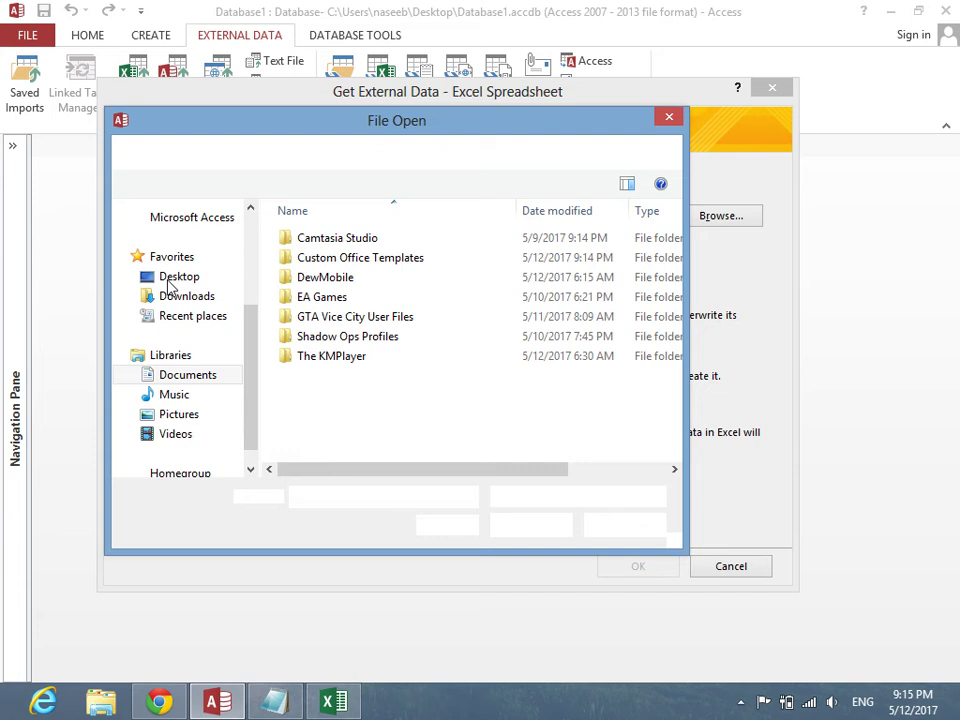
{"action": "left_click", "coordinate": [170, 279]}
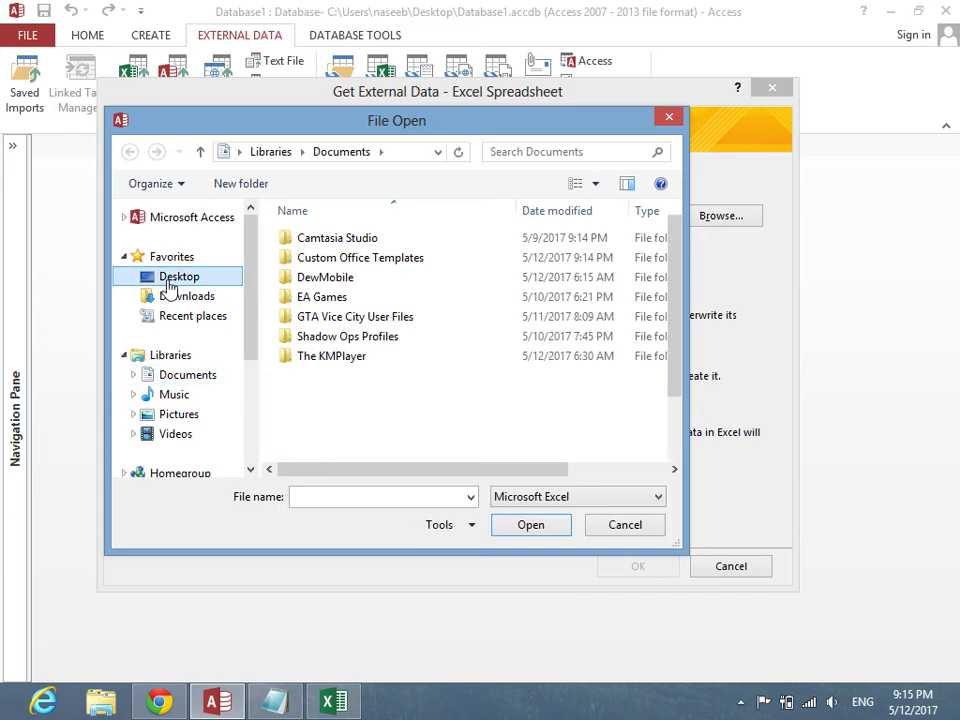
{"action": "left_click_drag", "start_coordinate": [676, 275], "coordinate": [675, 395]}
{"action": "left_click", "coordinate": [373, 456]}
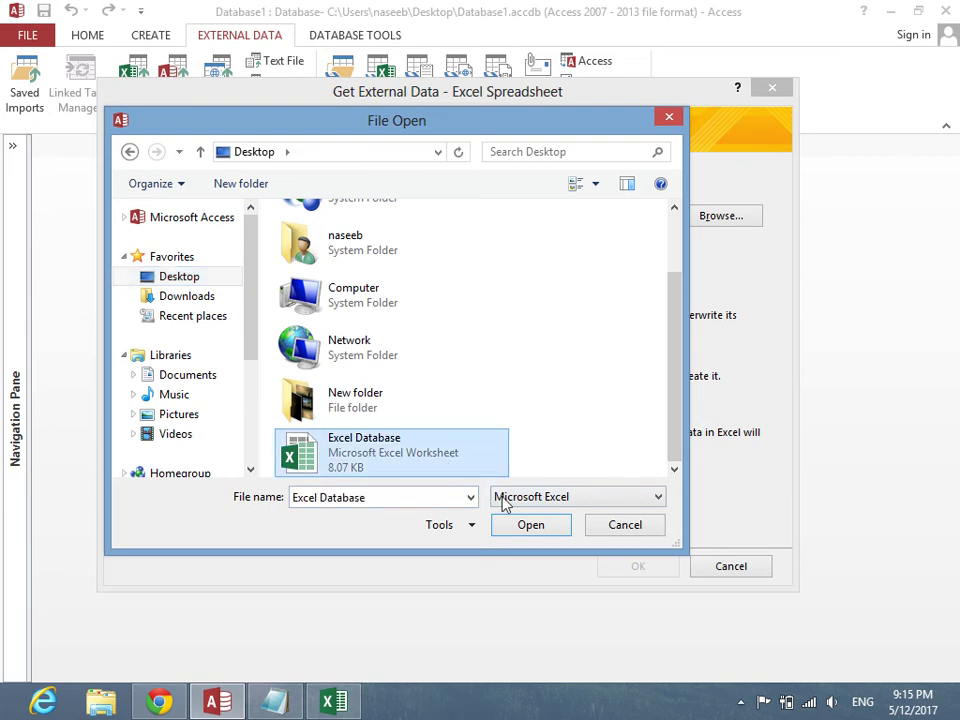
{"action": "left_click", "coordinate": [530, 527]}
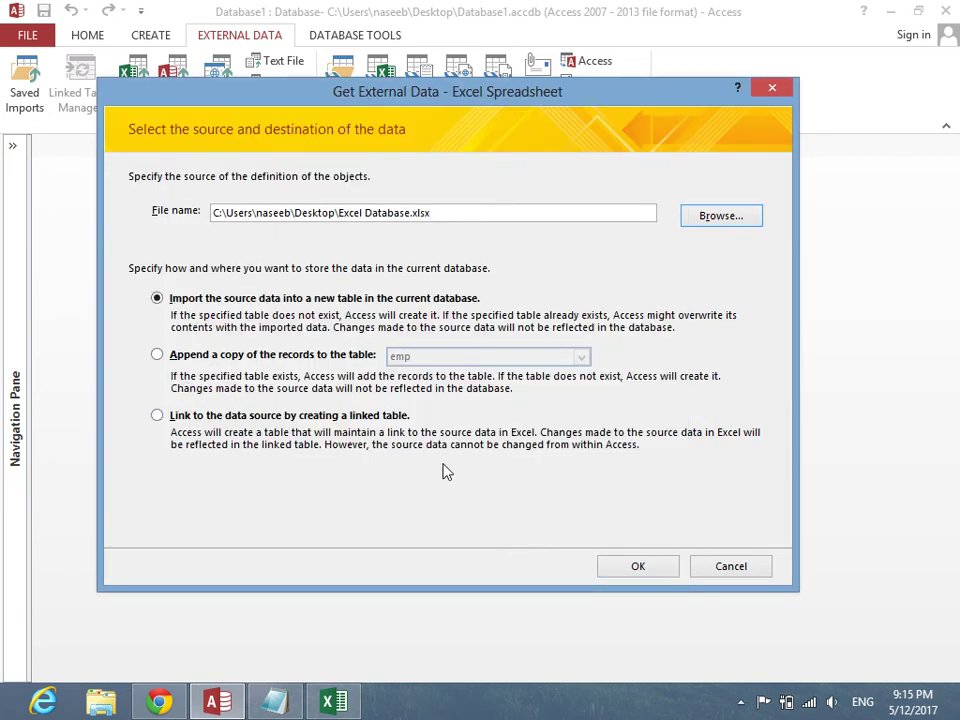
{"action": "left_click", "coordinate": [659, 572]}
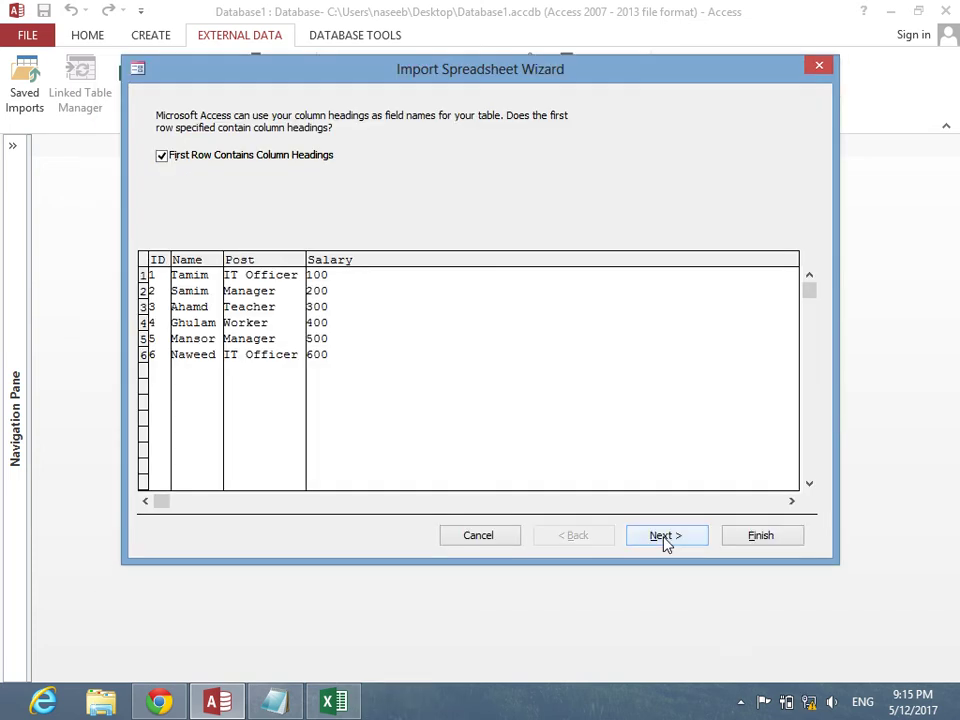
Keep the first row as column headings and the default field options, and choose no primary key for the import
{"action": "left_click", "coordinate": [667, 539]}
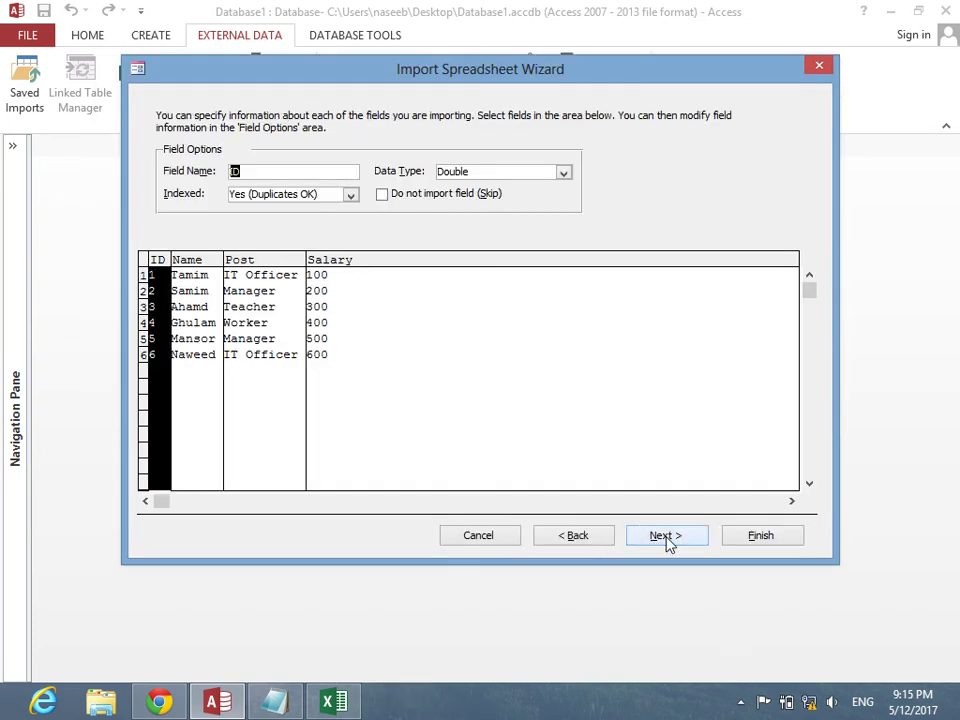
{"action": "left_click", "coordinate": [667, 539]}
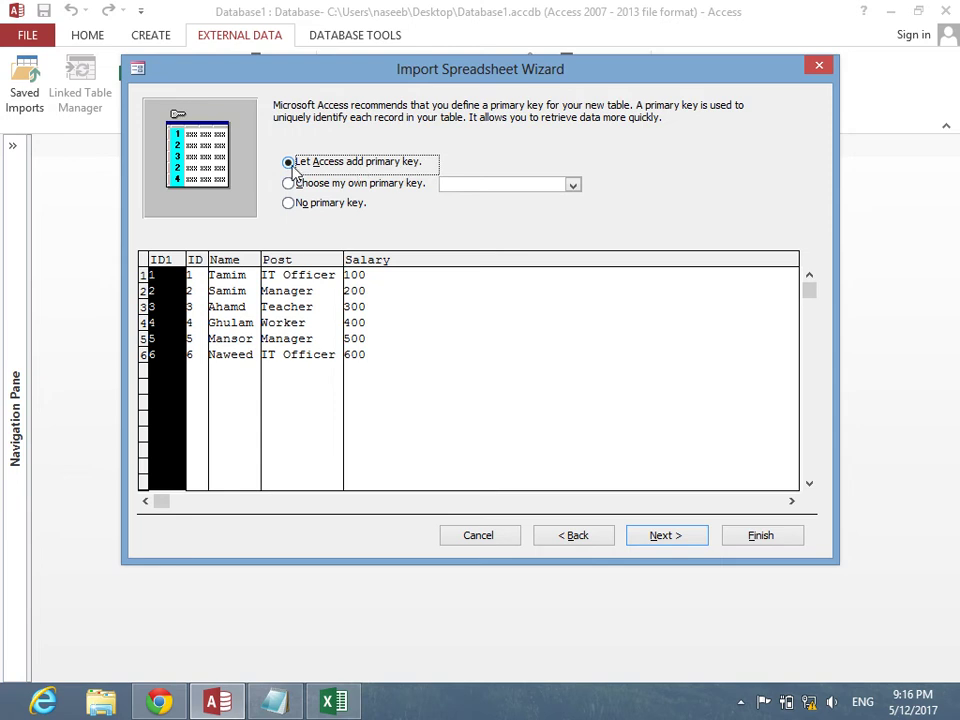
{"action": "left_click", "coordinate": [361, 191]}
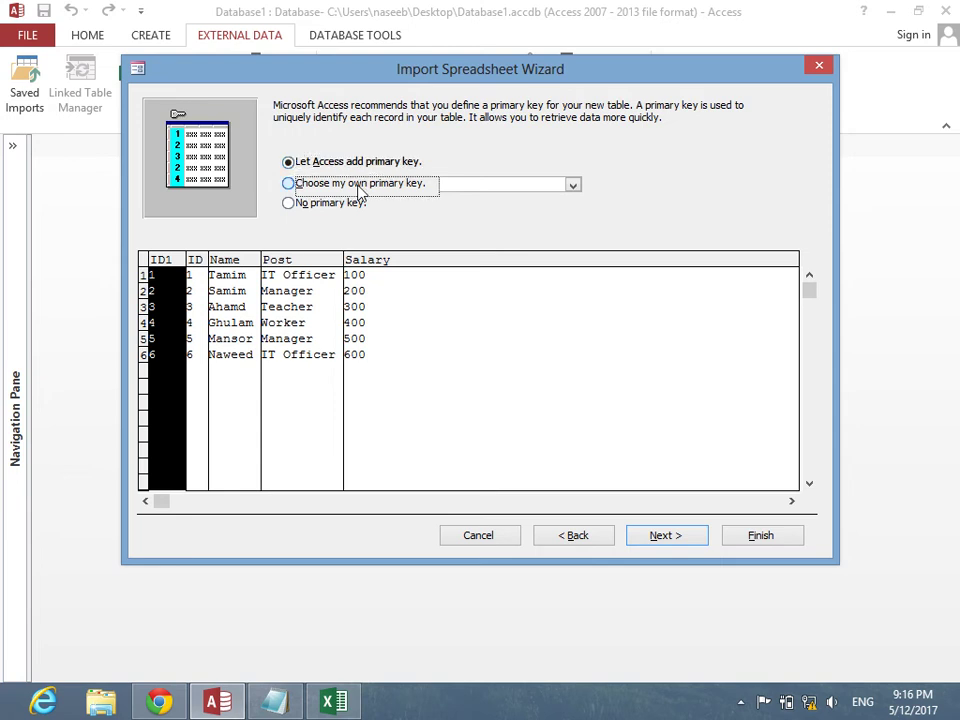
{"action": "left_click", "coordinate": [343, 211]}
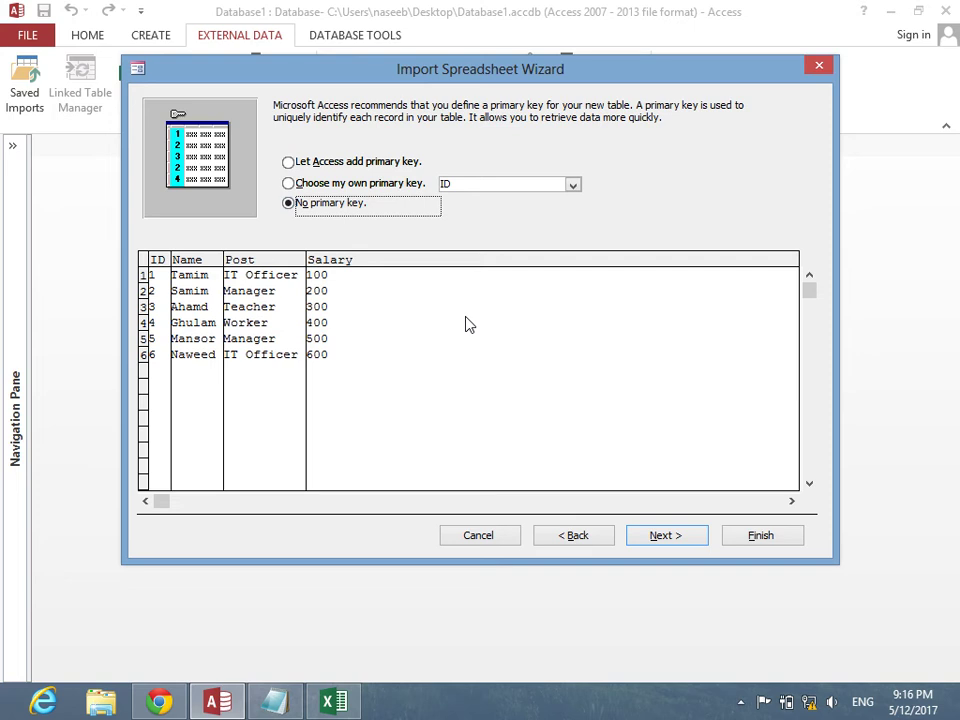
{"action": "left_click", "coordinate": [662, 534]}
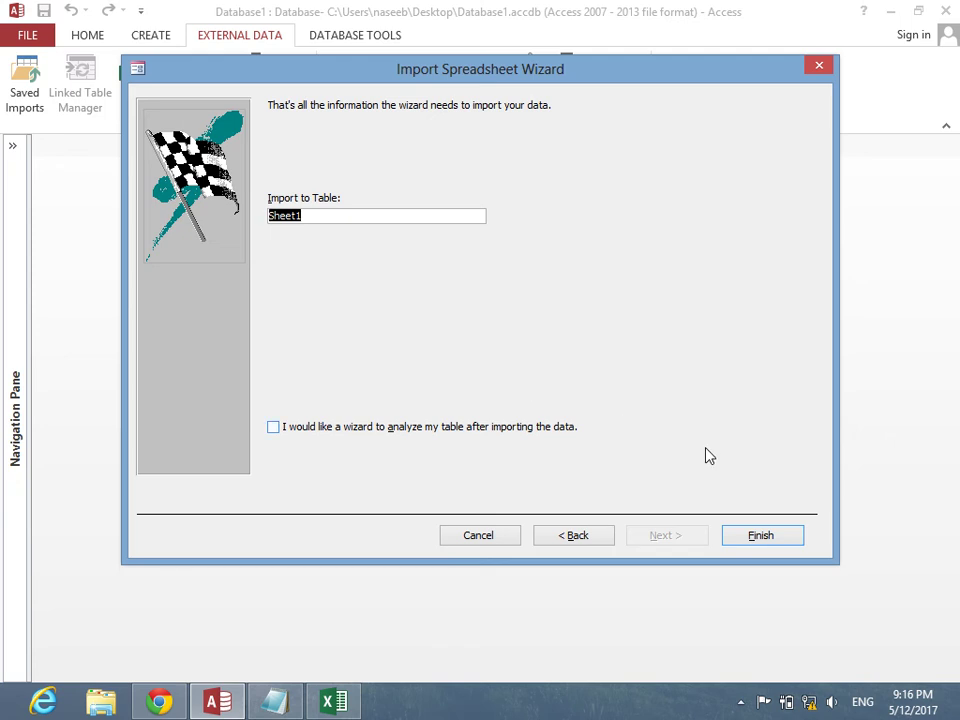
Name the destination table "IT Expert" and finish the import without saving the import steps
{"action": "type", "text": "IT Expert"}
{"action": "key", "text": "Return"}
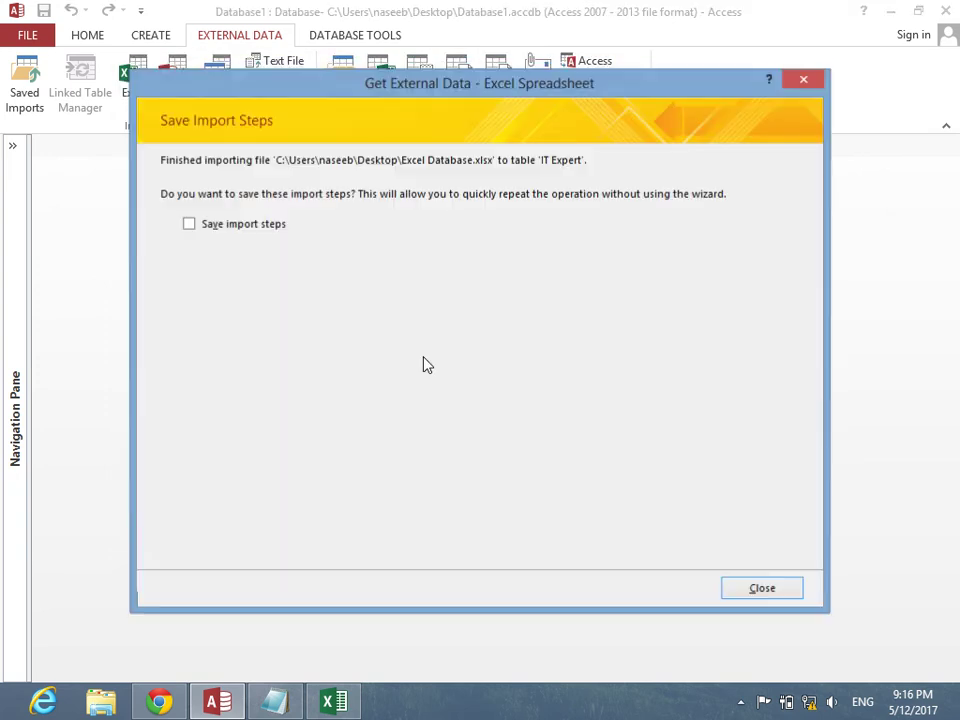
{"action": "left_click", "coordinate": [750, 586]}
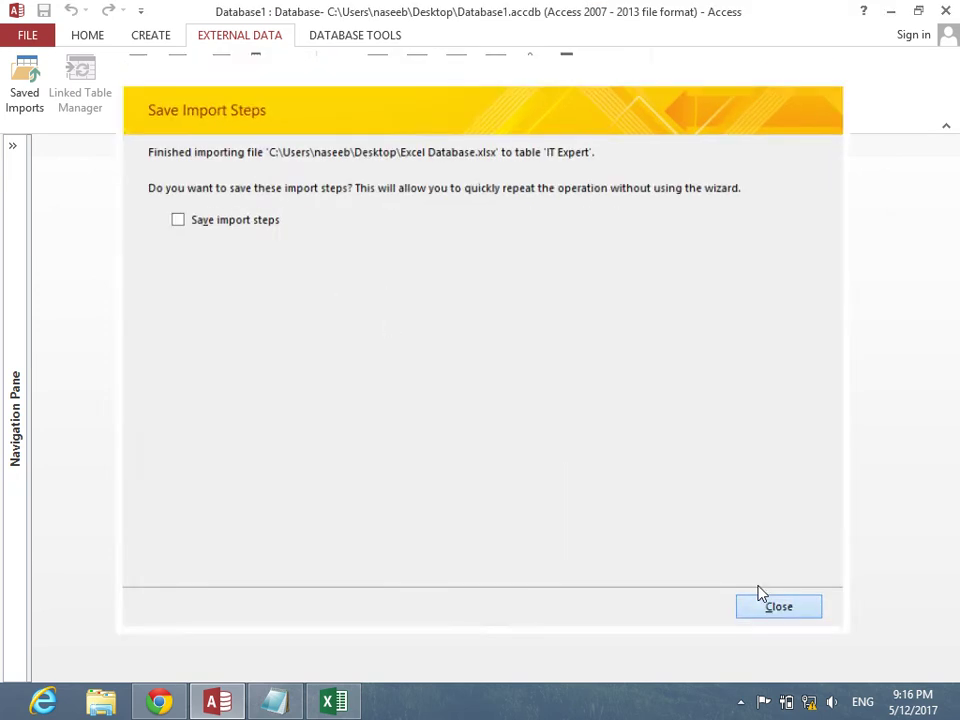
Open the IT Expert table and examine its imported records
{"action": "left_click", "coordinate": [12, 146]}
{"action": "double_click", "coordinate": [36, 238]}
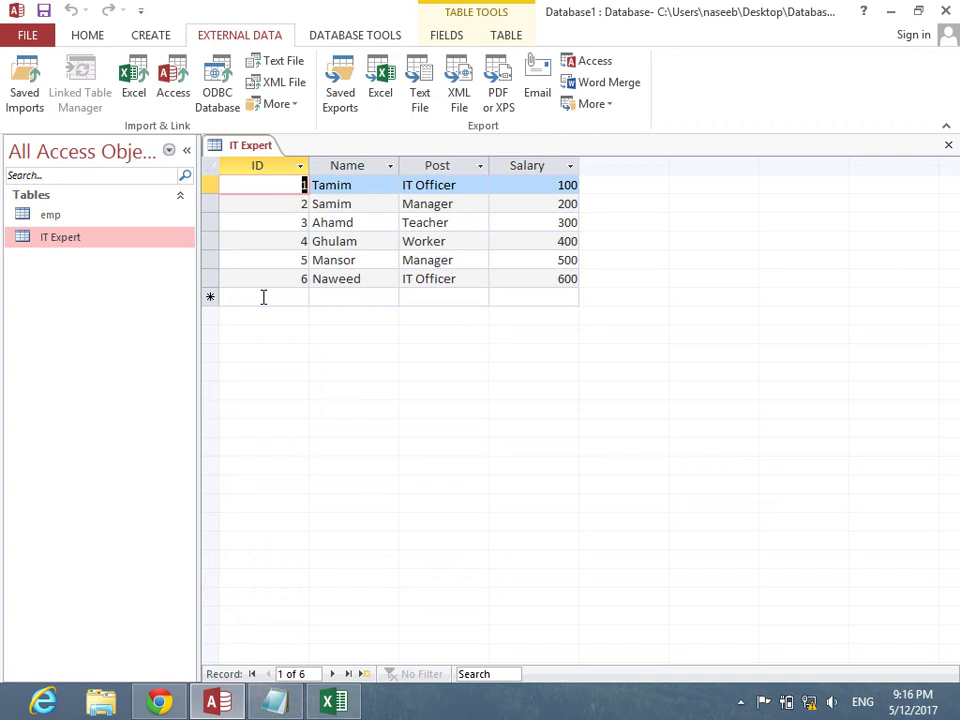
{"action": "left_click_drag", "start_coordinate": [210, 204], "coordinate": [210, 241]}
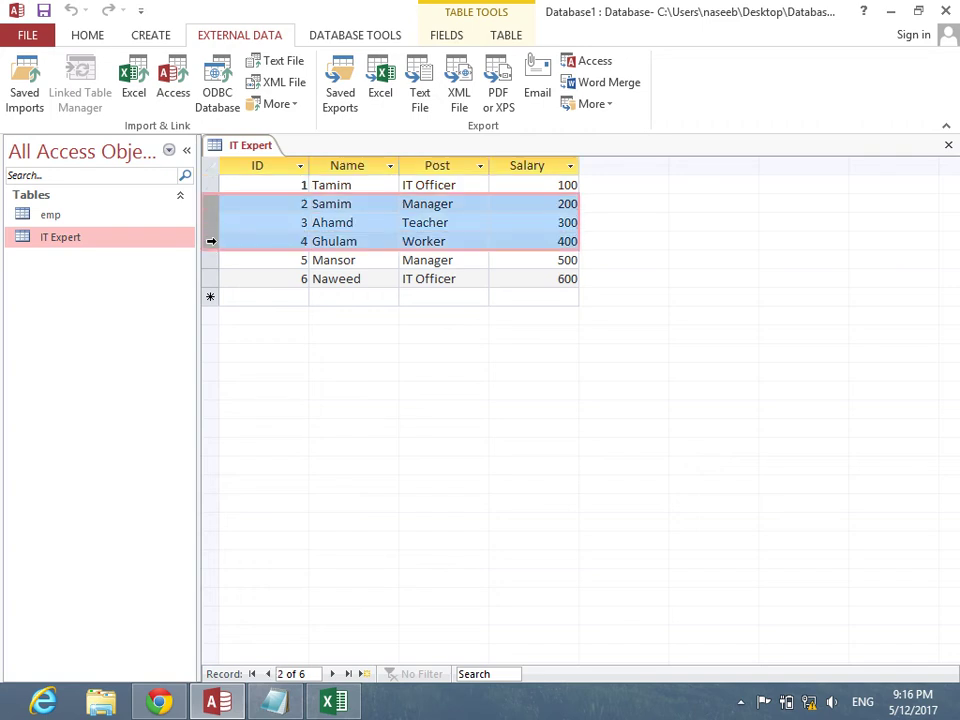
Set up a new Excel import that appends records, with the Desktop's "Excel Database" workbook as the source
{"action": "left_click", "coordinate": [135, 80]}
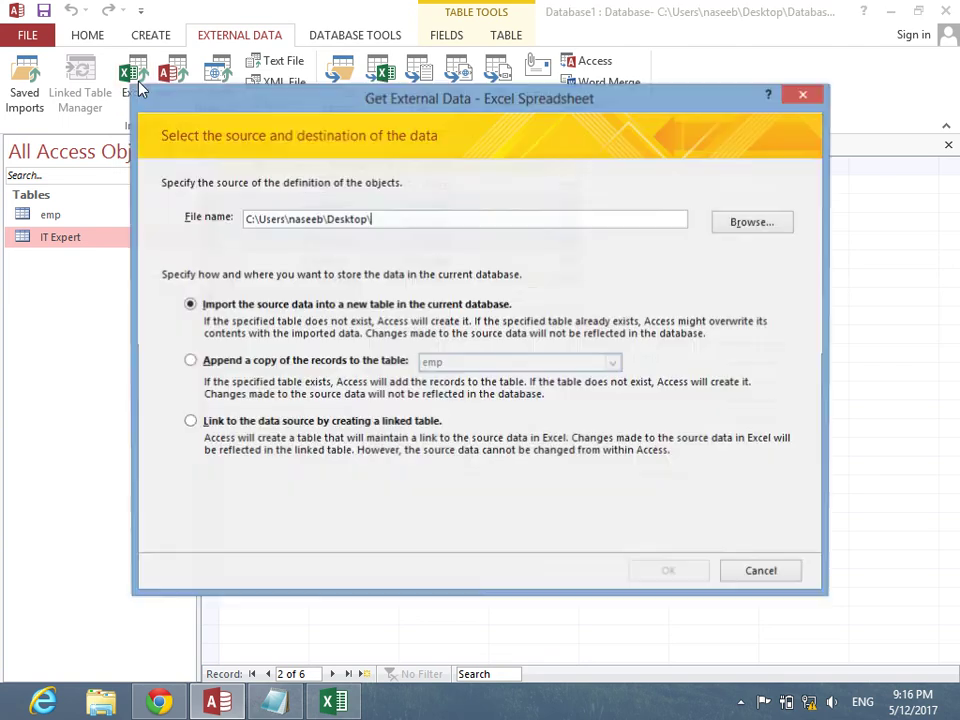
{"action": "left_click", "coordinate": [214, 365]}
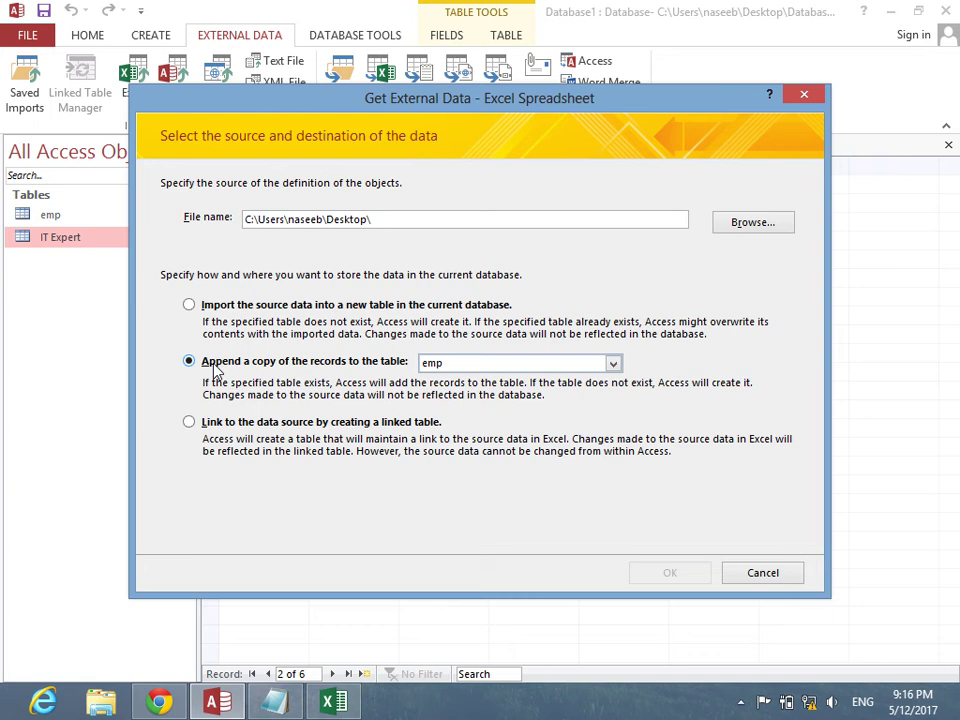
{"action": "left_click", "coordinate": [754, 220]}
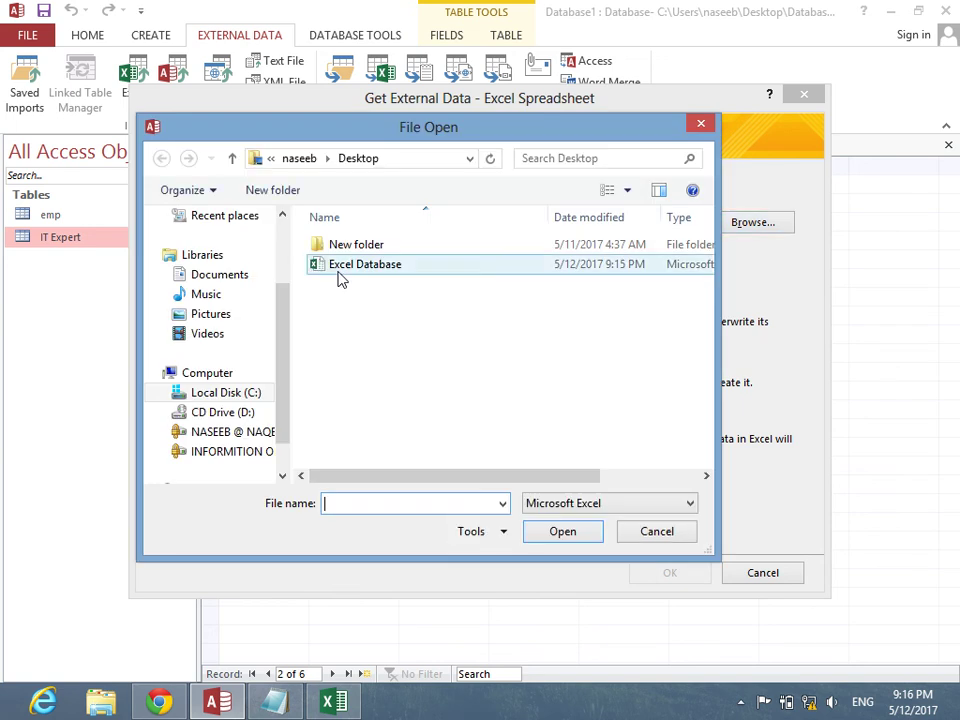
{"action": "left_click_drag", "start_coordinate": [285, 371], "coordinate": [276, 253]}
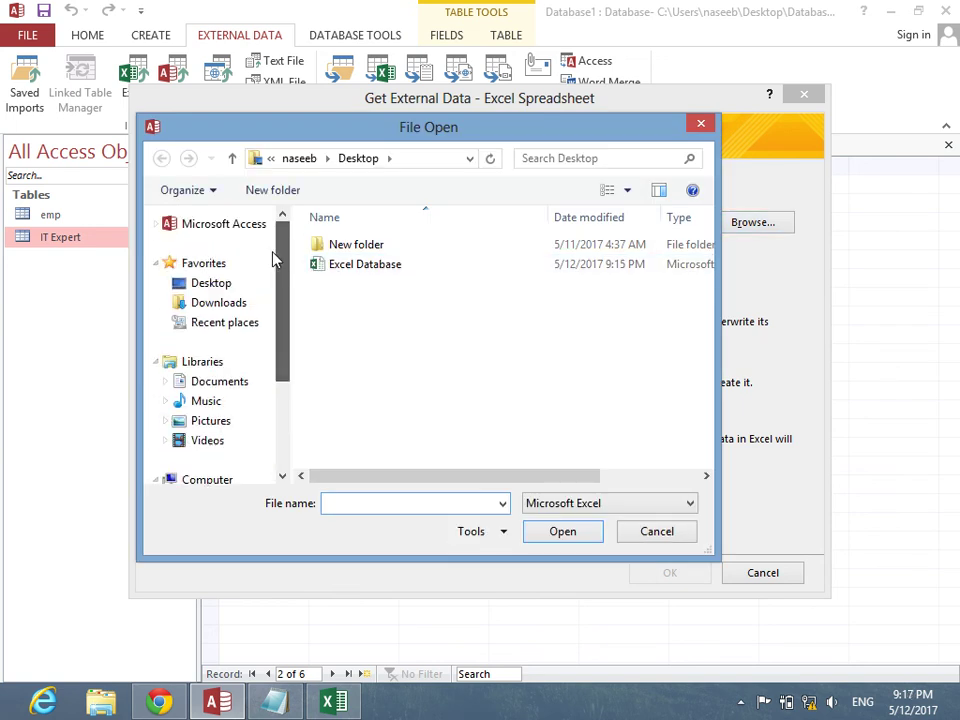
{"action": "left_click", "coordinate": [204, 281]}
{"action": "left_click", "coordinate": [607, 190]}
{"action": "left_click_drag", "start_coordinate": [711, 300], "coordinate": [711, 420]}
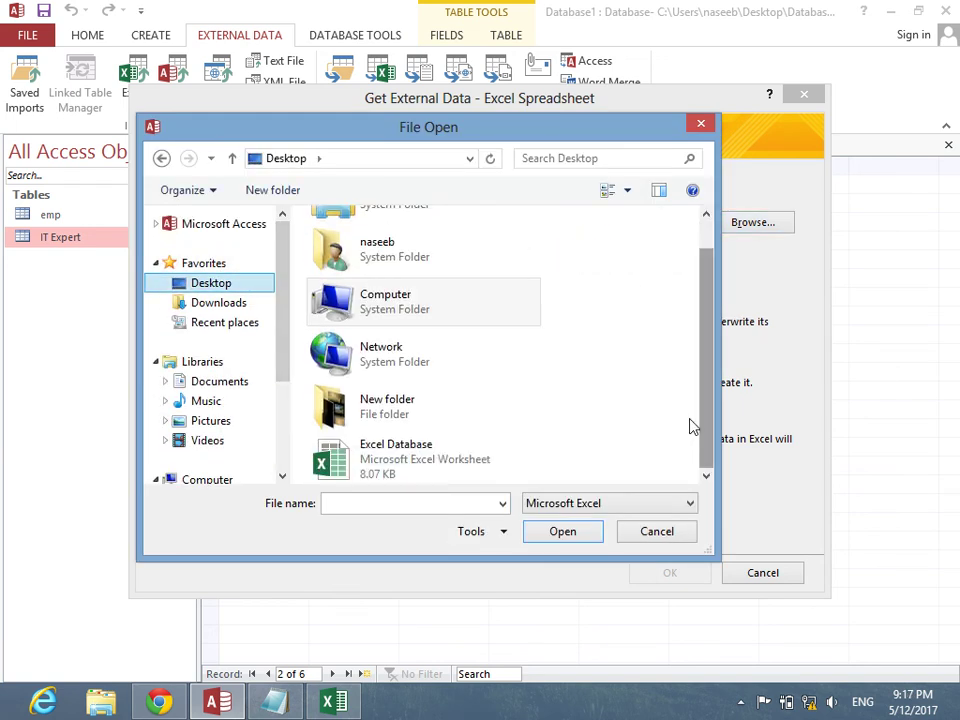
{"action": "left_click", "coordinate": [432, 466]}
{"action": "left_click", "coordinate": [567, 536]}
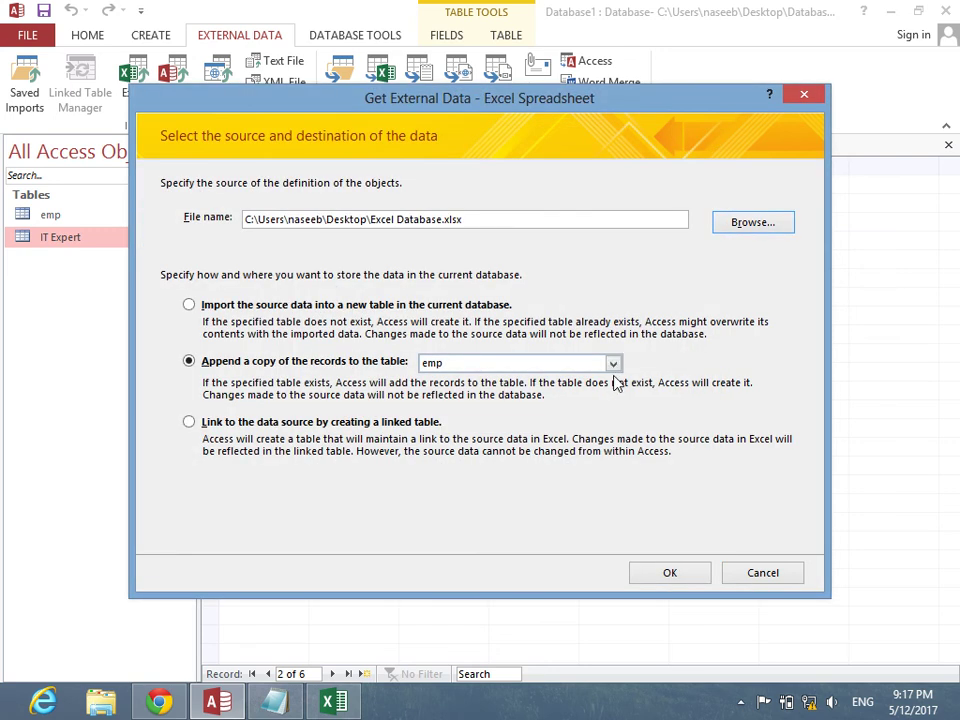
Choose IT Expert as the table to append to and start the import, saving and closing the open table
{"action": "left_click", "coordinate": [614, 364]}
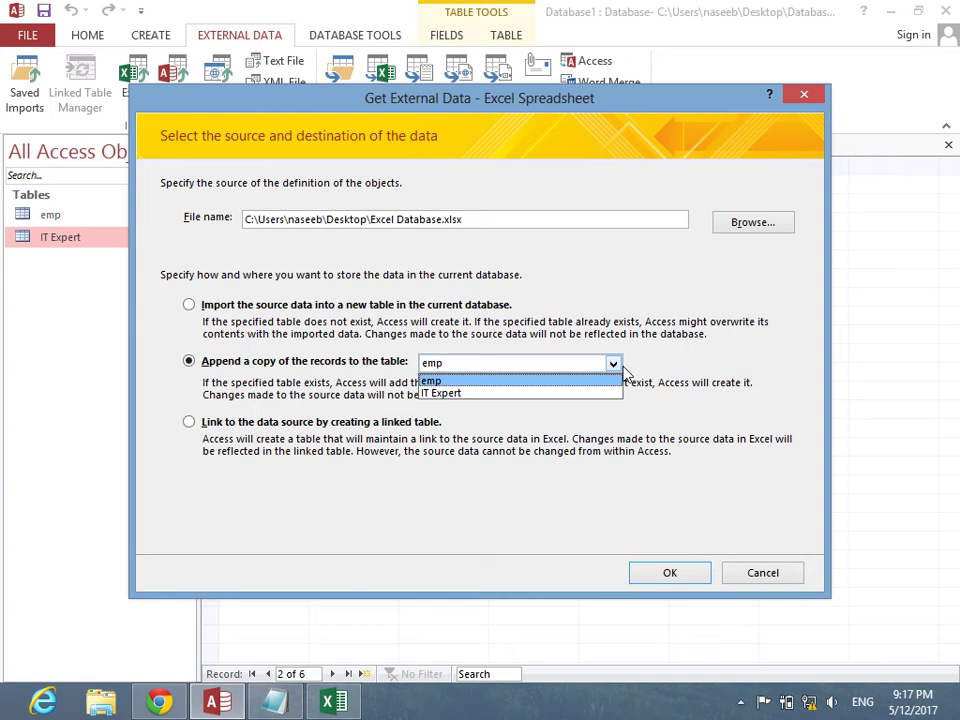
{"action": "left_click", "coordinate": [555, 394]}
{"action": "left_click", "coordinate": [669, 573]}
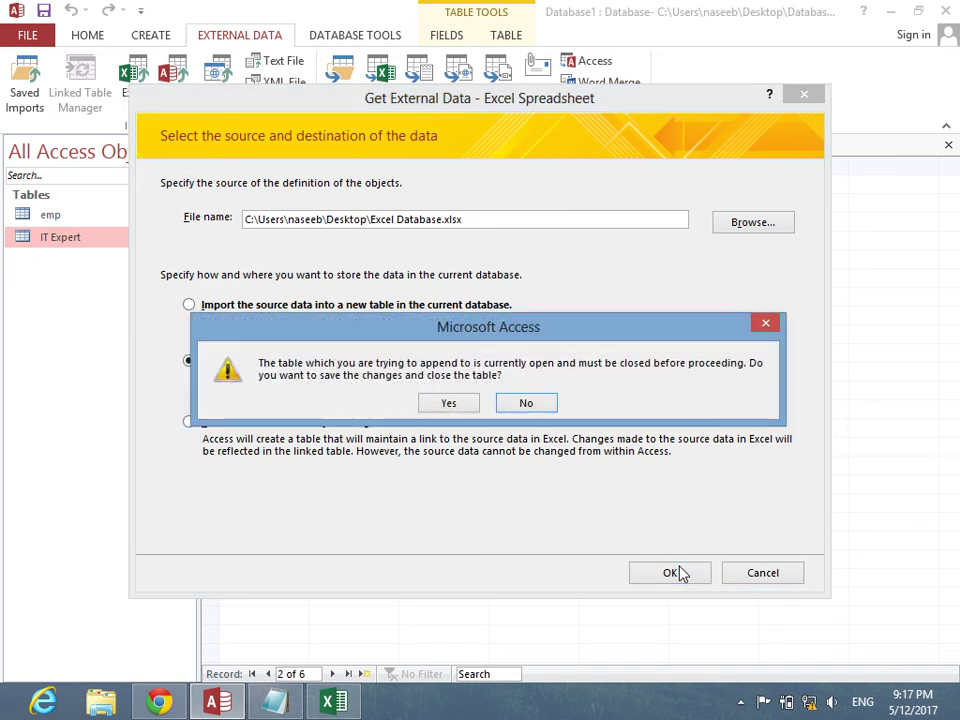
{"action": "left_click", "coordinate": [445, 402]}
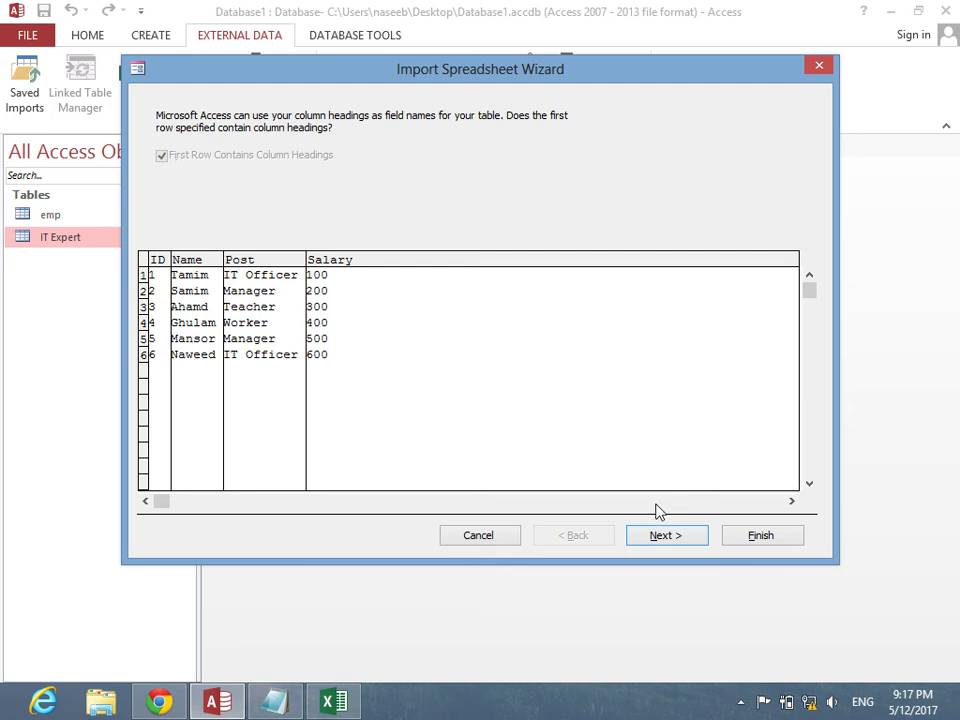
Finish the append without saving the import steps, and open the IT Expert table to review its records
{"action": "left_click", "coordinate": [660, 536]}
{"action": "left_click", "coordinate": [774, 542]}
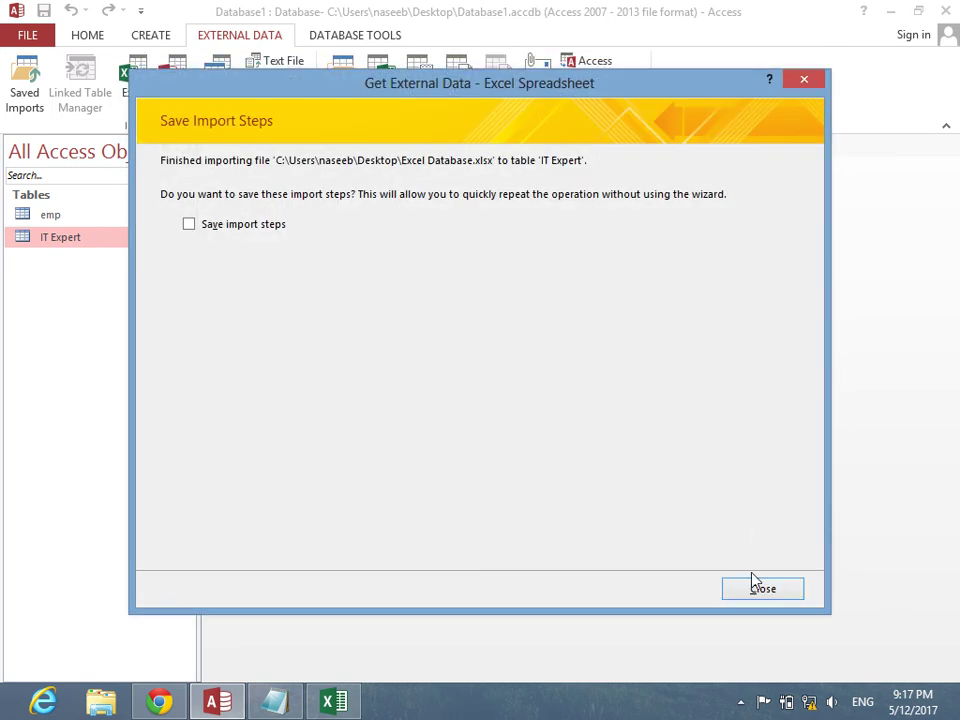
{"action": "left_click", "coordinate": [757, 590]}
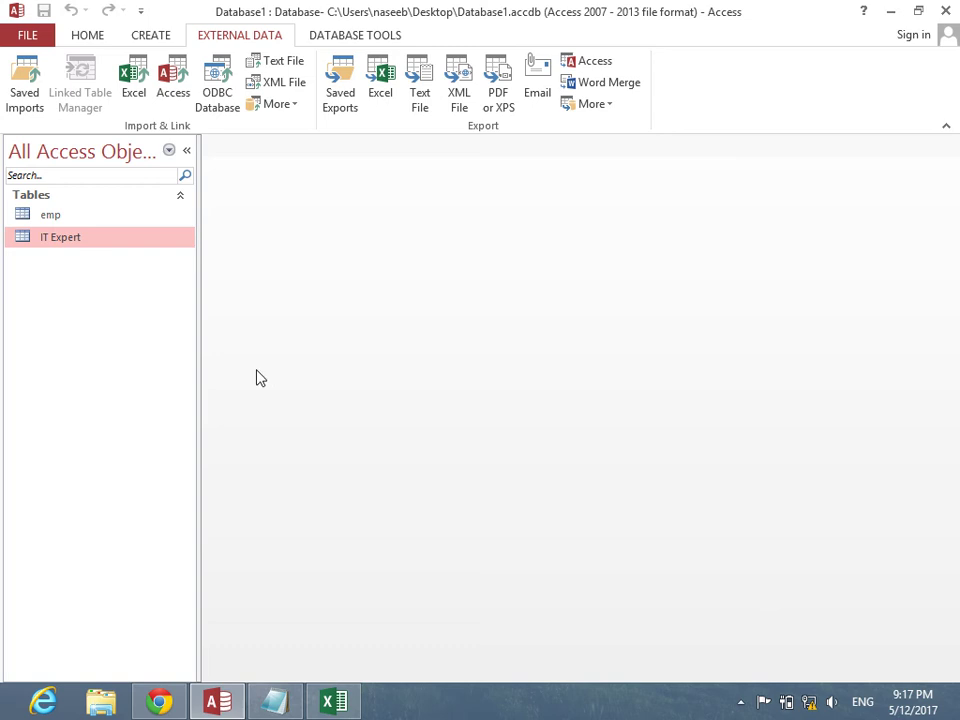
{"action": "double_click", "coordinate": [153, 246]}
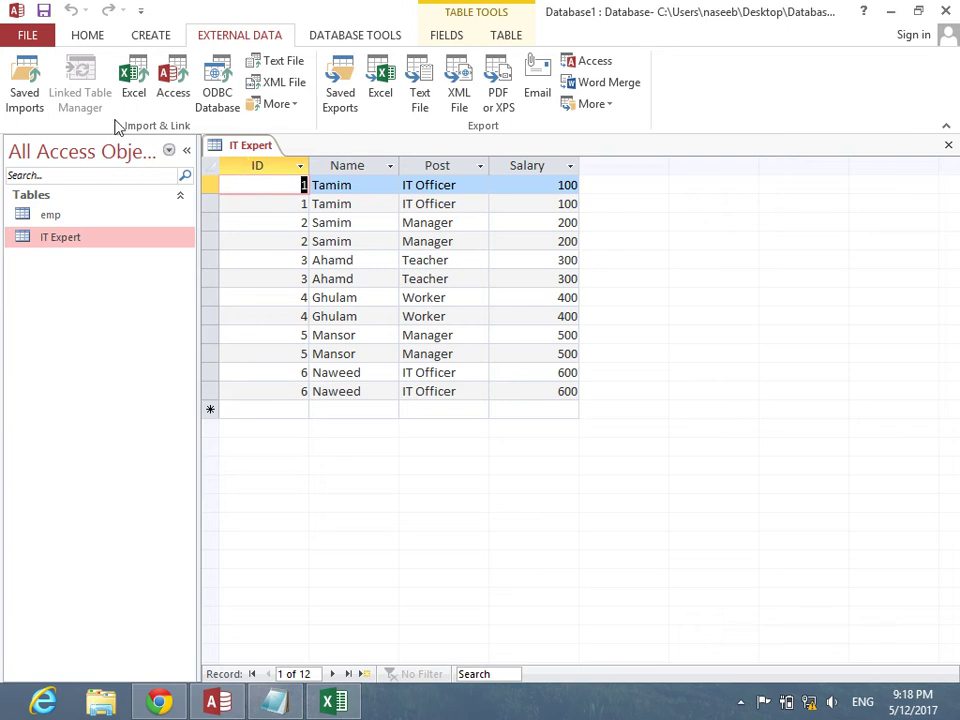
{"action": "left_click_drag", "start_coordinate": [219, 190], "coordinate": [214, 276]}
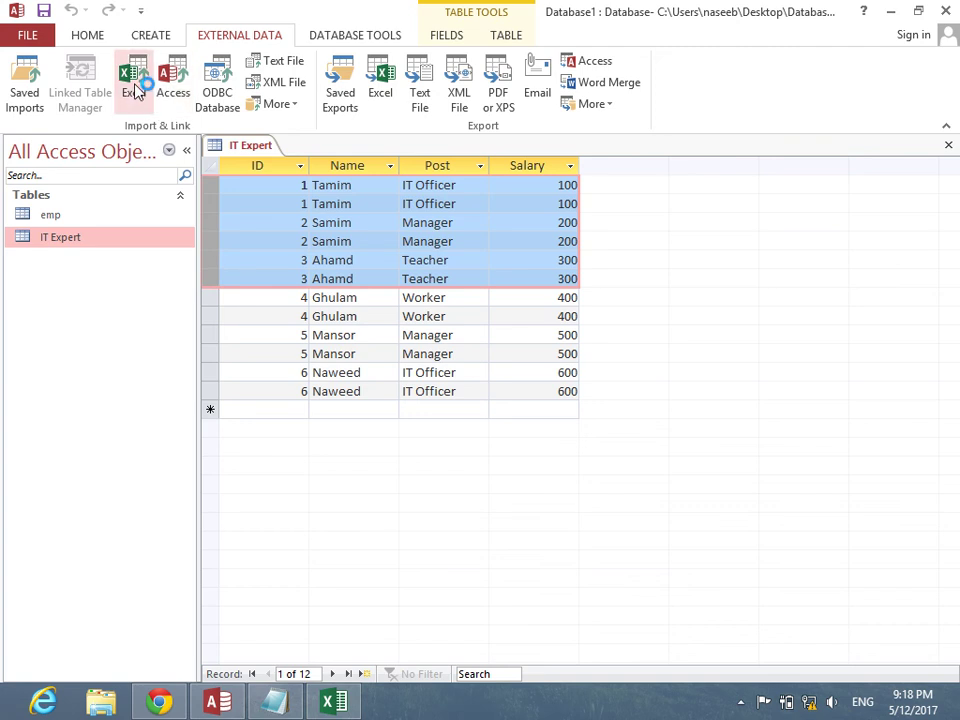
Set up a new Excel import that creates a linked table, with the Desktop's "Excel Database" workbook as the source
{"action": "left_click", "coordinate": [134, 86]}
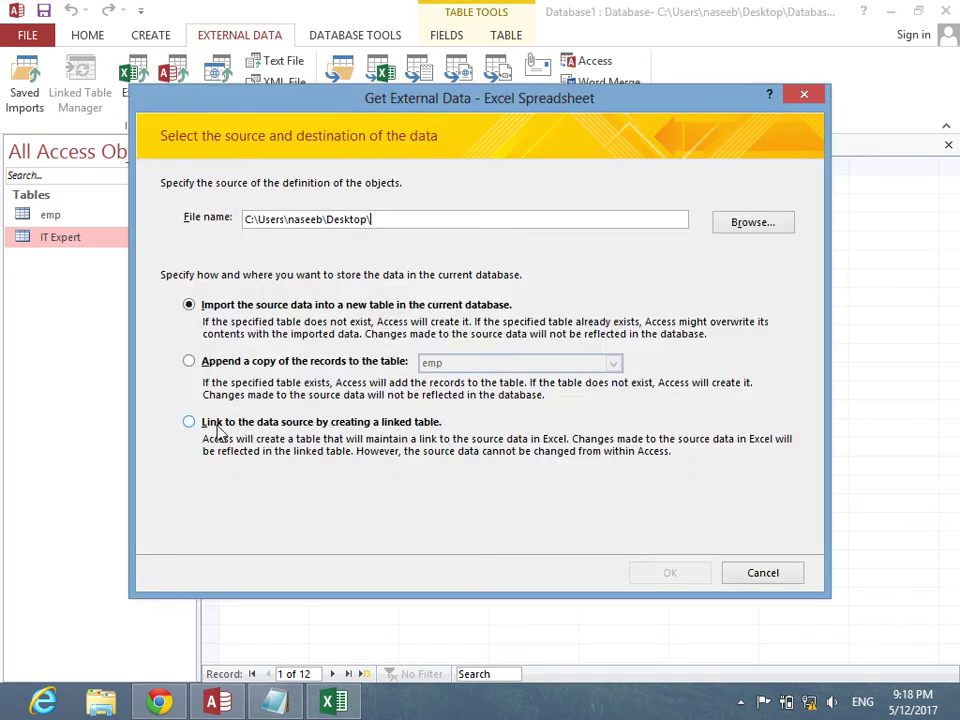
{"action": "left_click", "coordinate": [762, 228]}
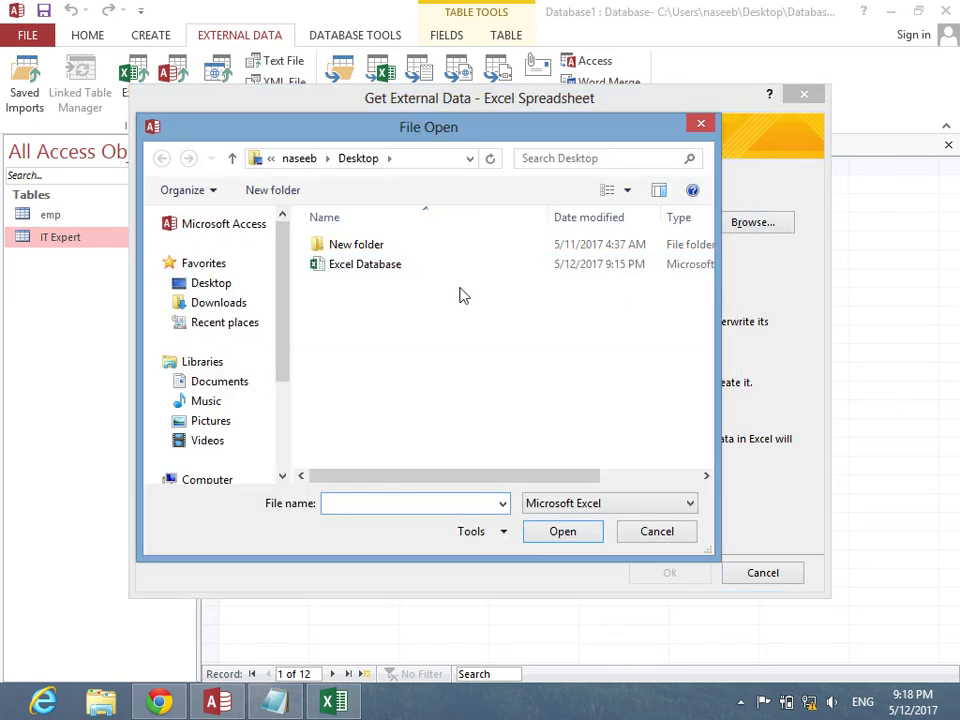
{"action": "left_click", "coordinate": [364, 268]}
{"action": "left_click", "coordinate": [545, 541]}
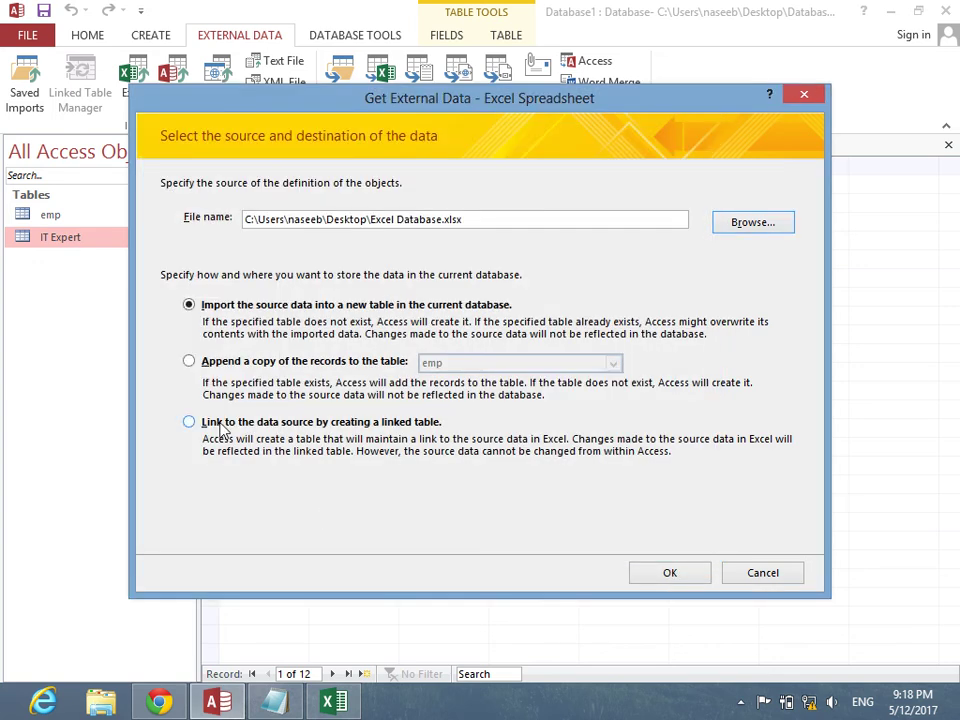
{"action": "left_click", "coordinate": [365, 427]}
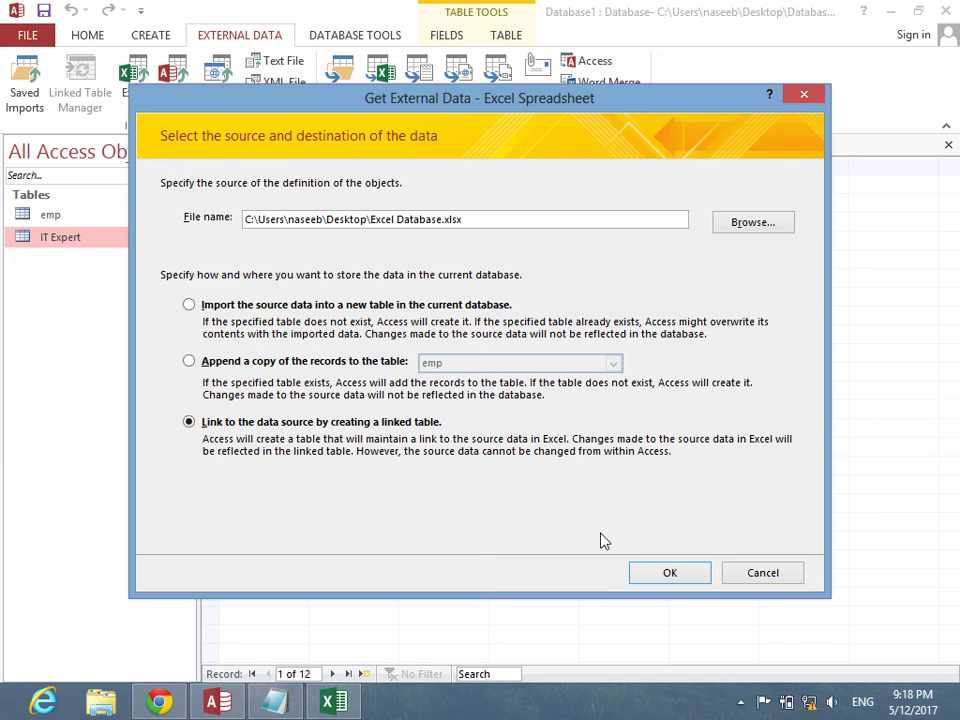
Link the worksheet as table Sheet1 with the first row as column headings, and close the open IT Expert table
{"action": "left_click", "coordinate": [667, 573]}
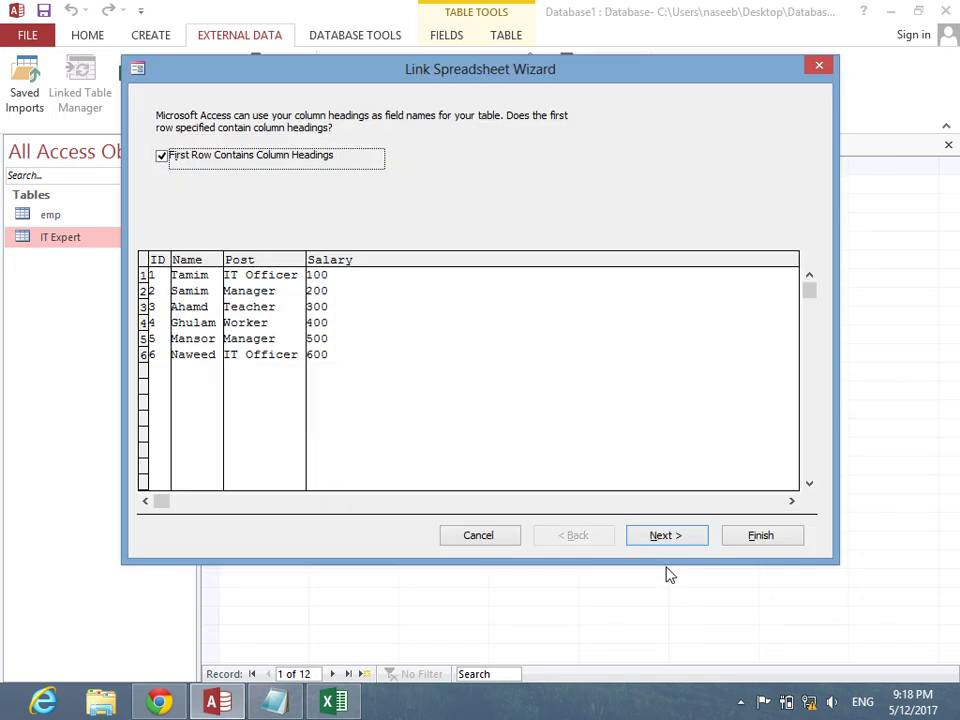
{"action": "left_click", "coordinate": [677, 535]}
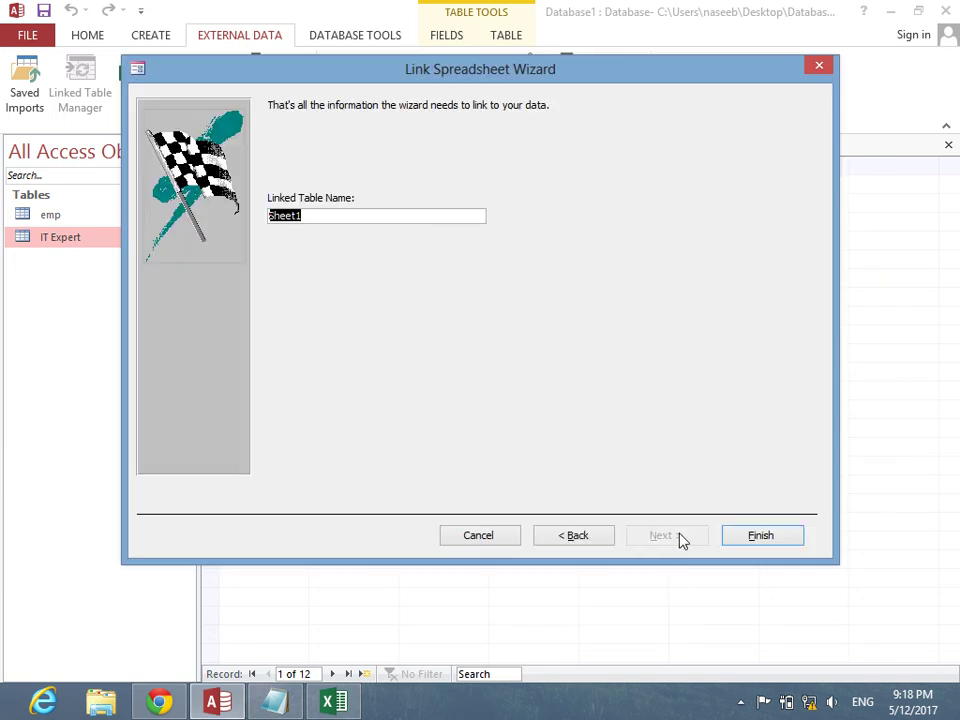
{"action": "left_click", "coordinate": [771, 536]}
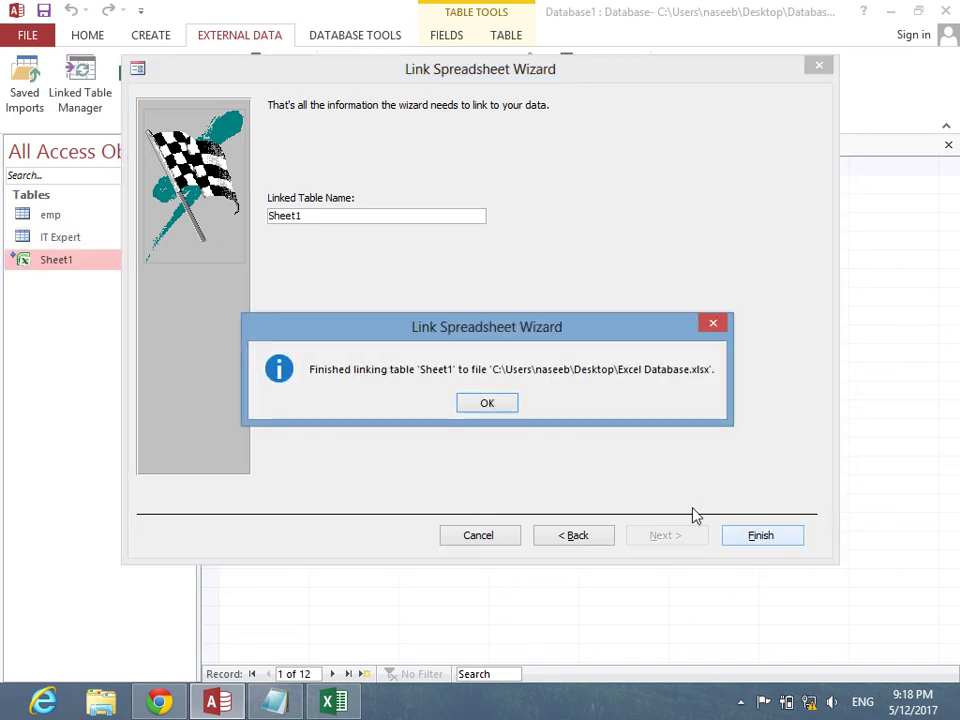
{"action": "left_click", "coordinate": [488, 405]}
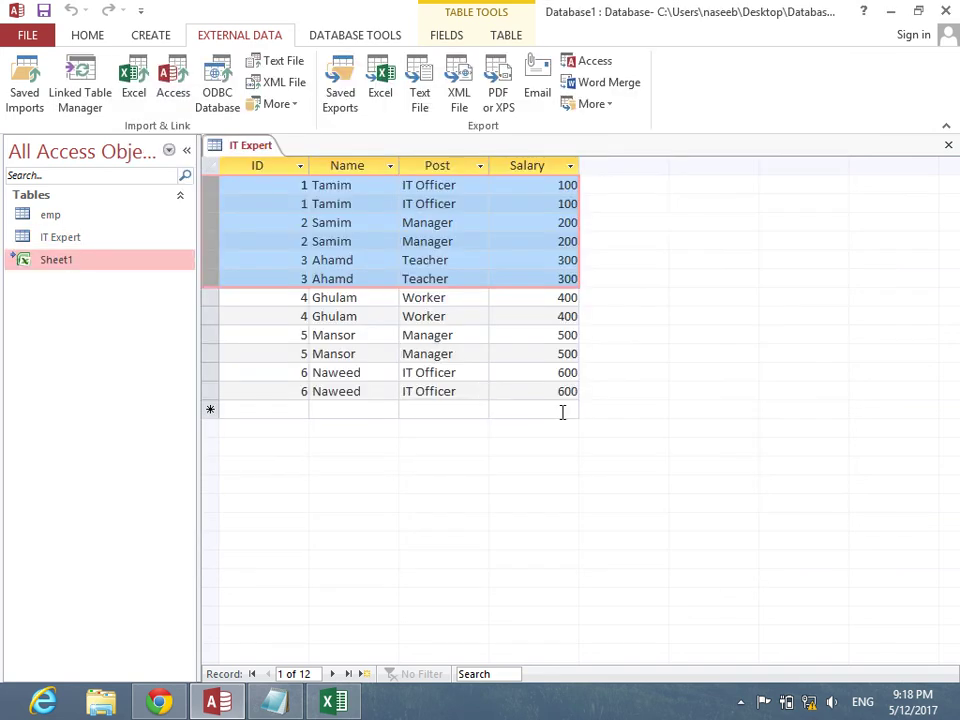
{"action": "key", "text": "ctrl+w"}
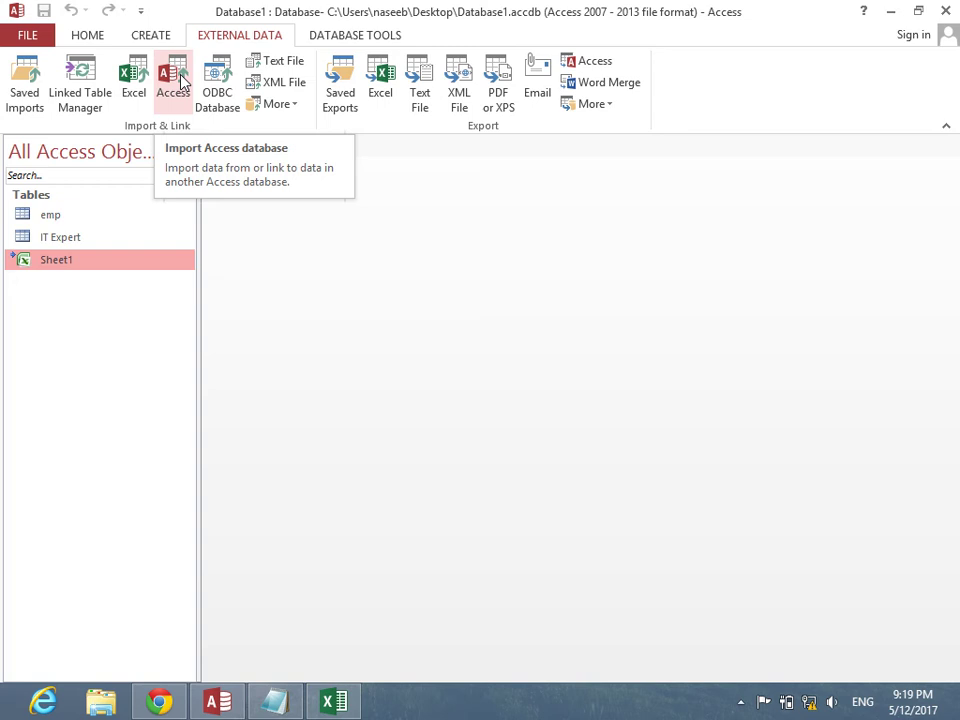
Close Database1, minimize the Excel workbook and relaunch Access with the Windows run command msaccess
{"action": "left_click", "coordinate": [946, 11]}
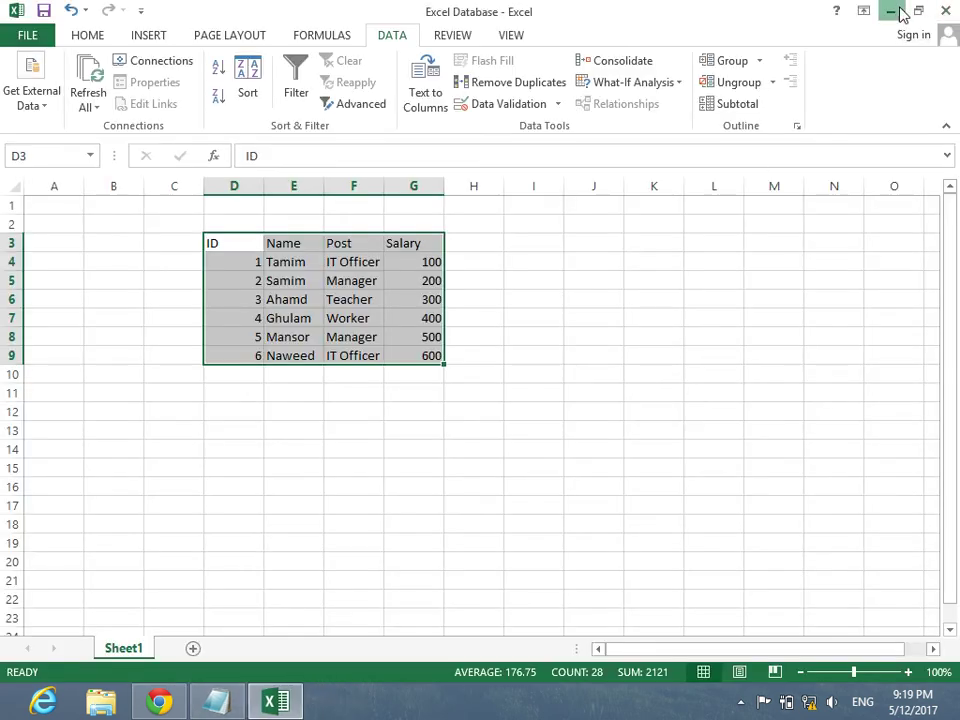
{"action": "left_click", "coordinate": [893, 11]}
{"action": "key", "text": "super+r"}
{"action": "type", "text": "ms"}
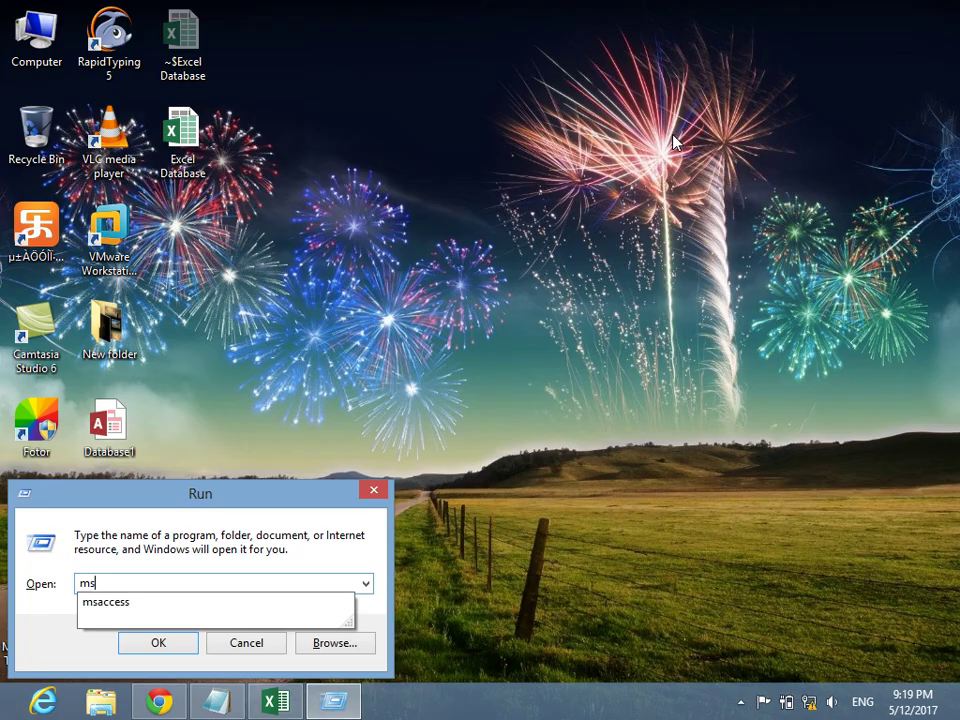
{"action": "key", "text": "Down"}
{"action": "key", "text": "Return"}
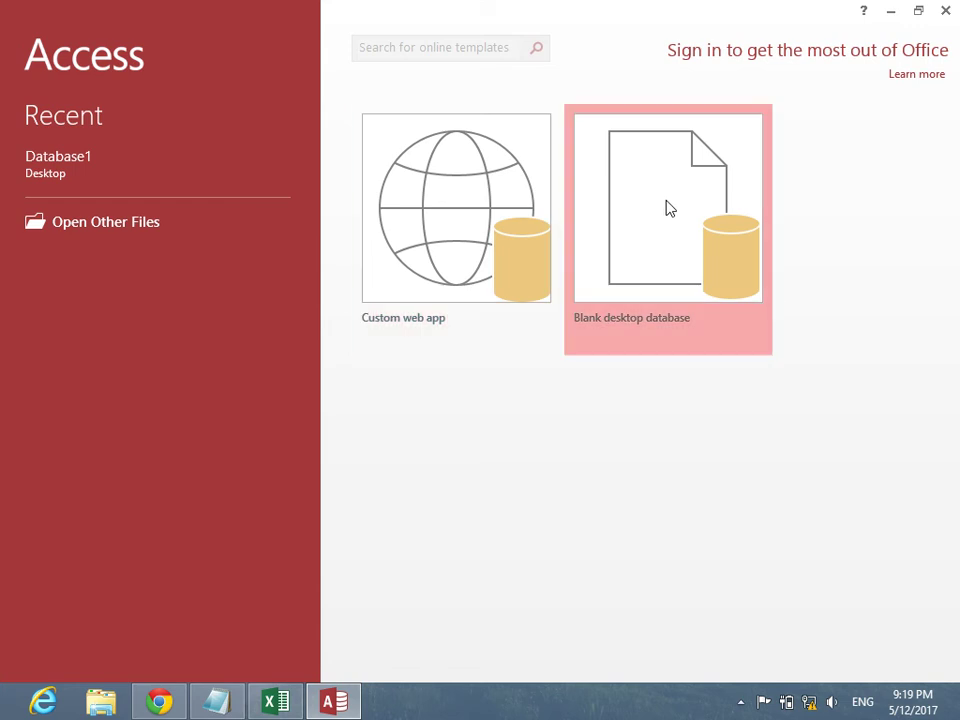
Create a blank desktop database named "IT employees Database" and close its empty default table
{"action": "left_click", "coordinate": [666, 235]}
{"action": "type", "text": "IT tqabl"}
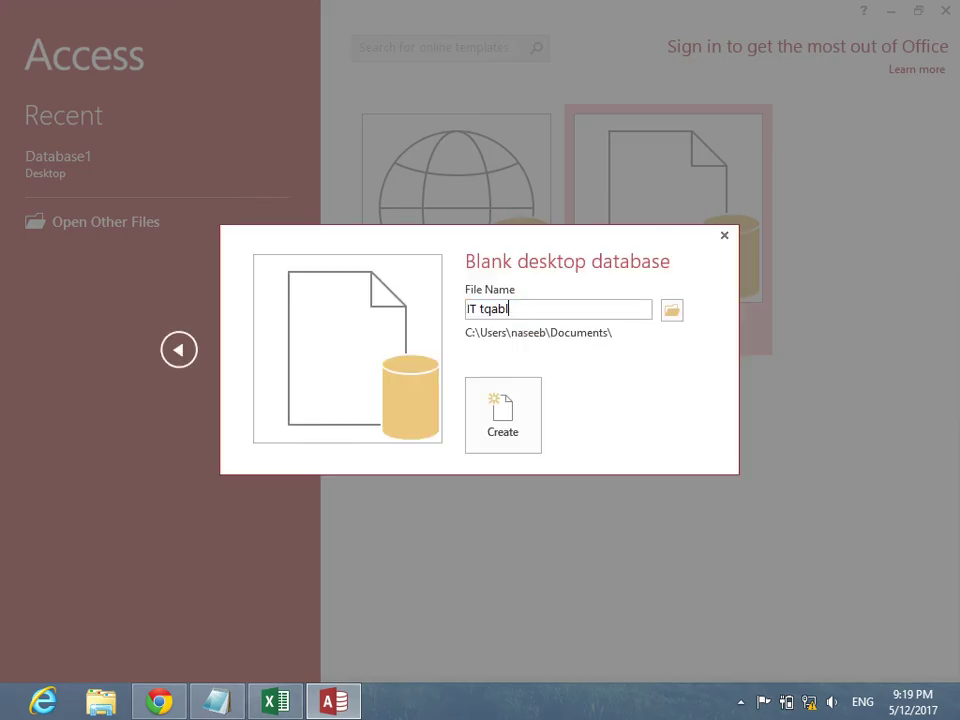
{"action": "key", "text": "BackSpace"}
{"action": "key", "text": "BackSpace"}
{"action": "key", "text": "BackSpace"}
{"action": "key", "text": "BackSpace"}
{"action": "key", "text": "BackSpace"}
{"action": "type", "text": "emloyees Dt"}
{"action": "key", "text": "BackSpace"}
{"action": "type", "text": "ata"}
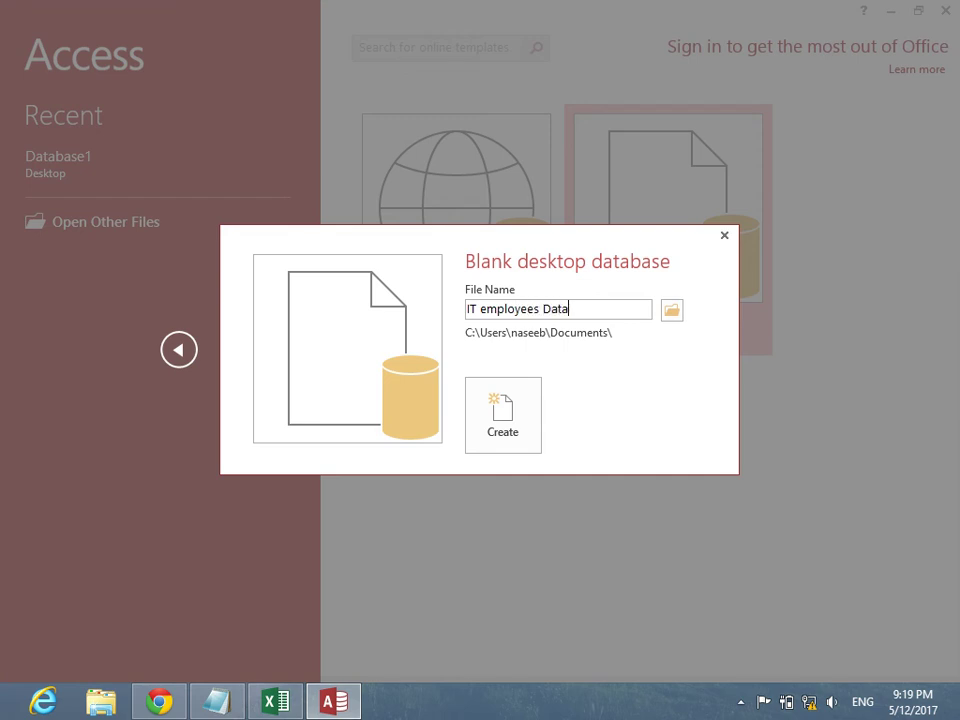
{"action": "type", "text": "base"}
{"action": "left_click", "coordinate": [500, 438]}
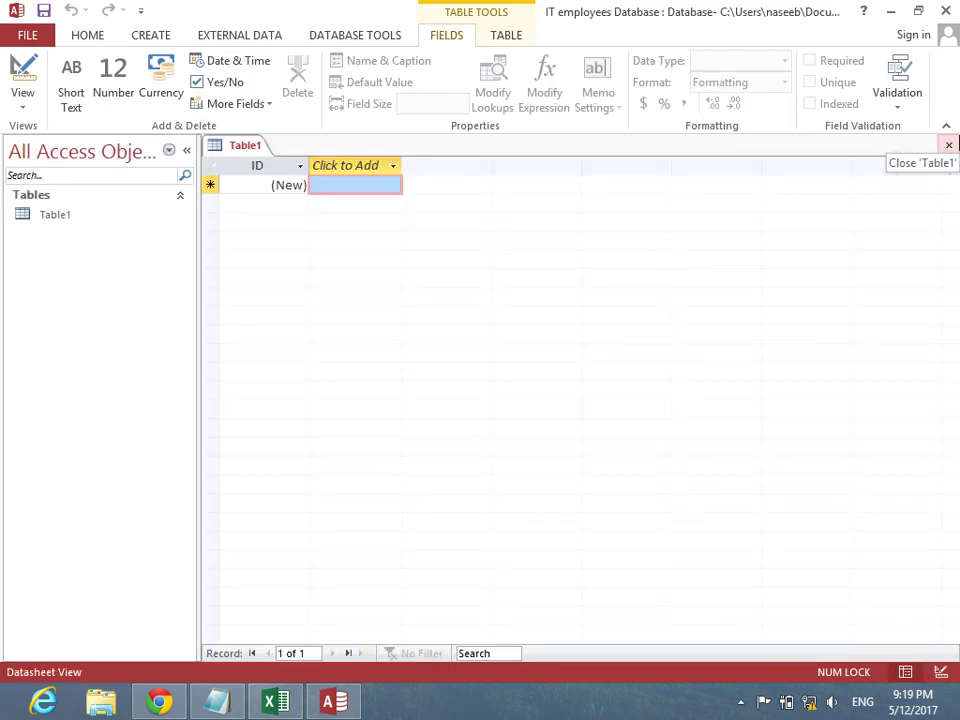
{"action": "left_click", "coordinate": [947, 146]}
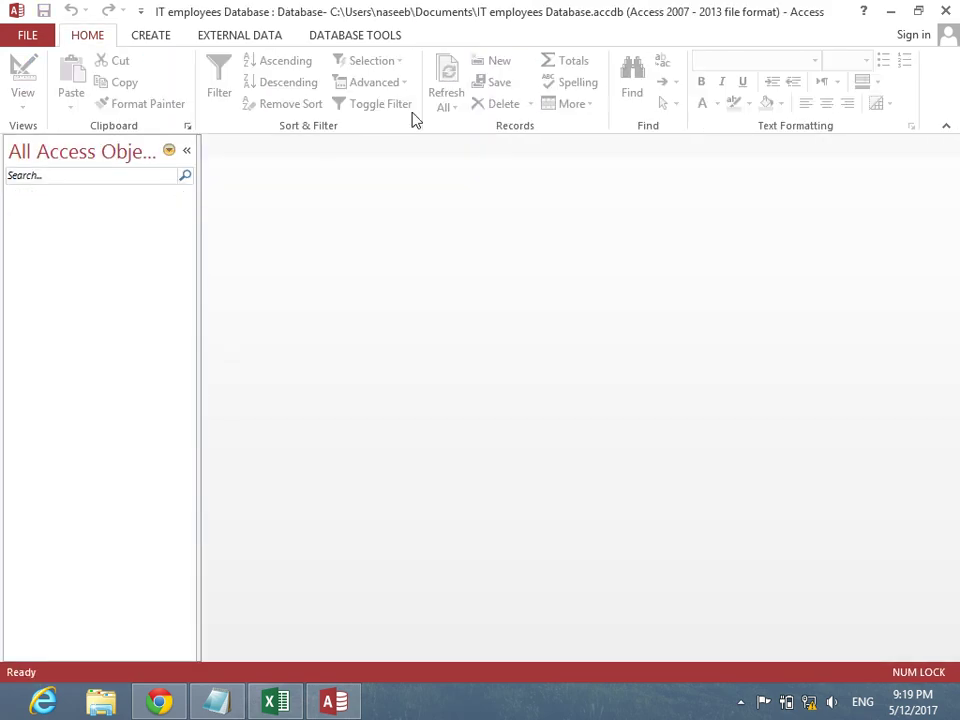
Set up an Access import of database objects with the Desktop's Database1 as the source, and continue to the object selection
{"action": "left_click", "coordinate": [151, 37]}
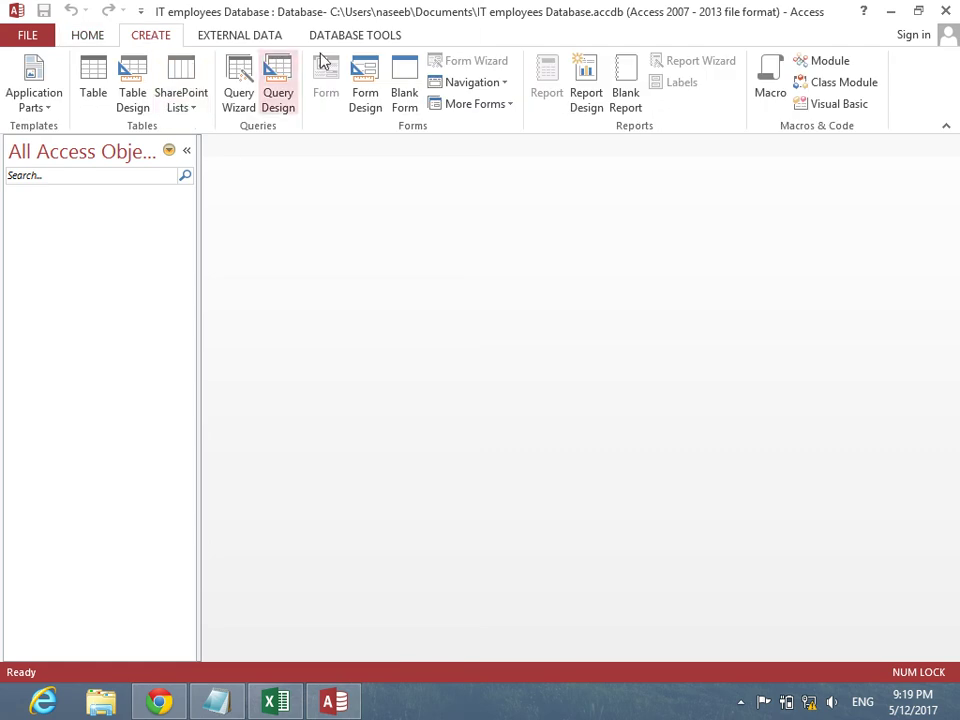
{"action": "left_click", "coordinate": [359, 40]}
{"action": "left_click", "coordinate": [259, 43]}
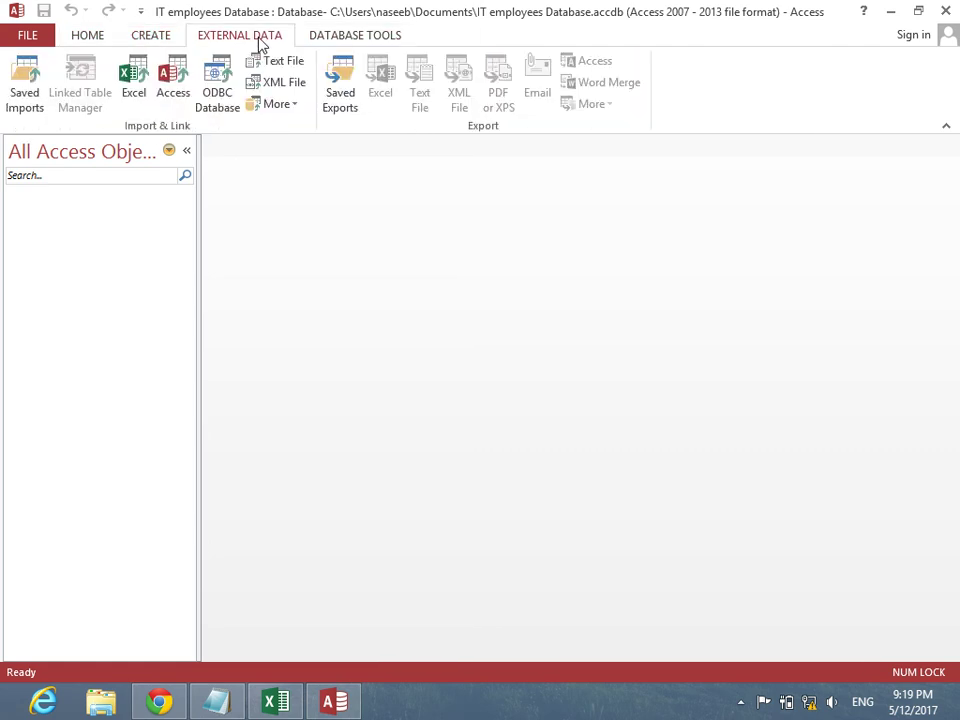
{"action": "left_click", "coordinate": [175, 90]}
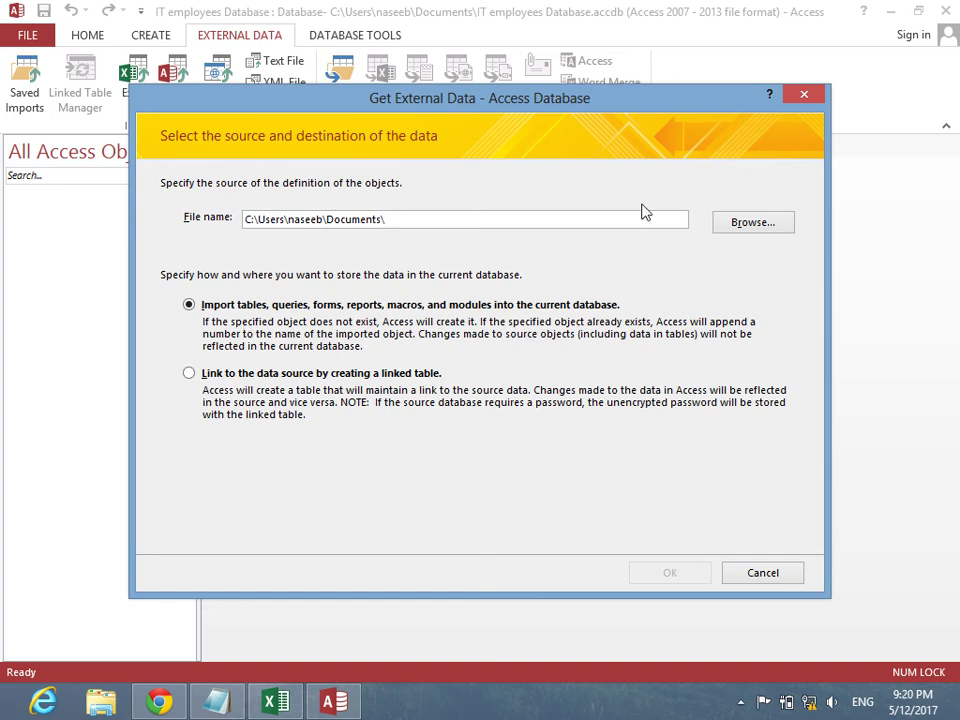
{"action": "left_click", "coordinate": [770, 233]}
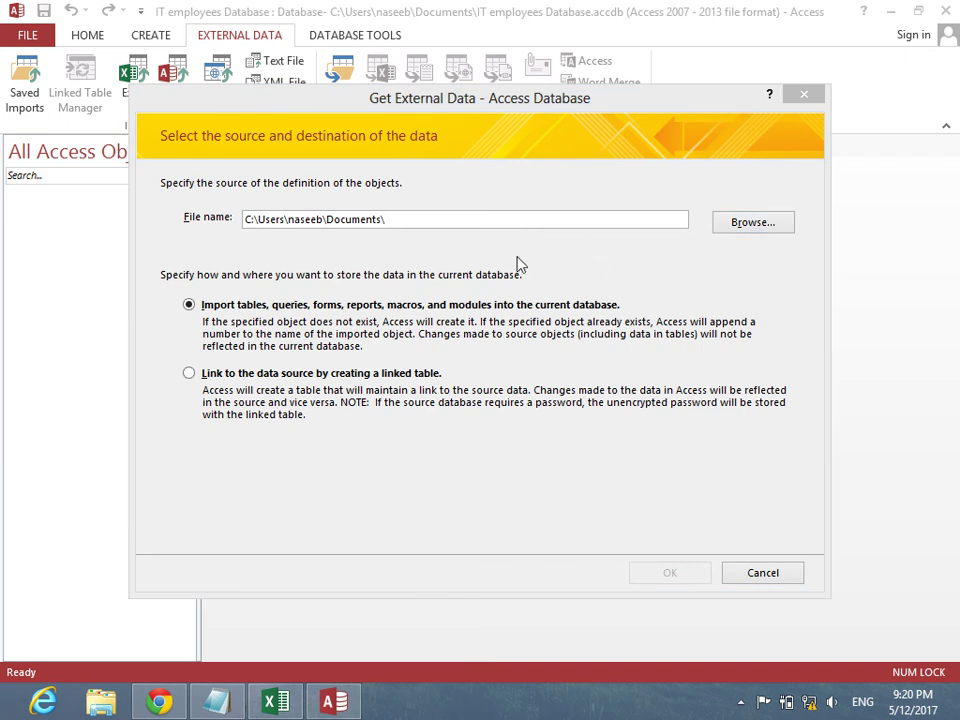
{"action": "left_click", "coordinate": [200, 285]}
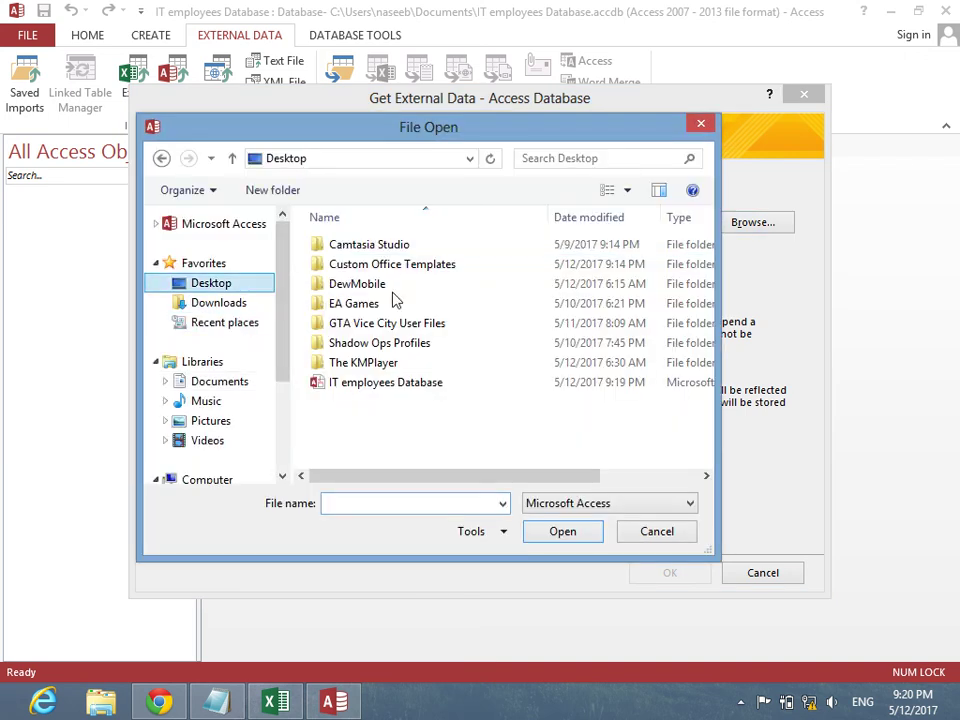
{"action": "scroll", "coordinate": [527, 425], "scroll_direction": "down", "scroll_amount": 1}
{"action": "left_click", "coordinate": [422, 468]}
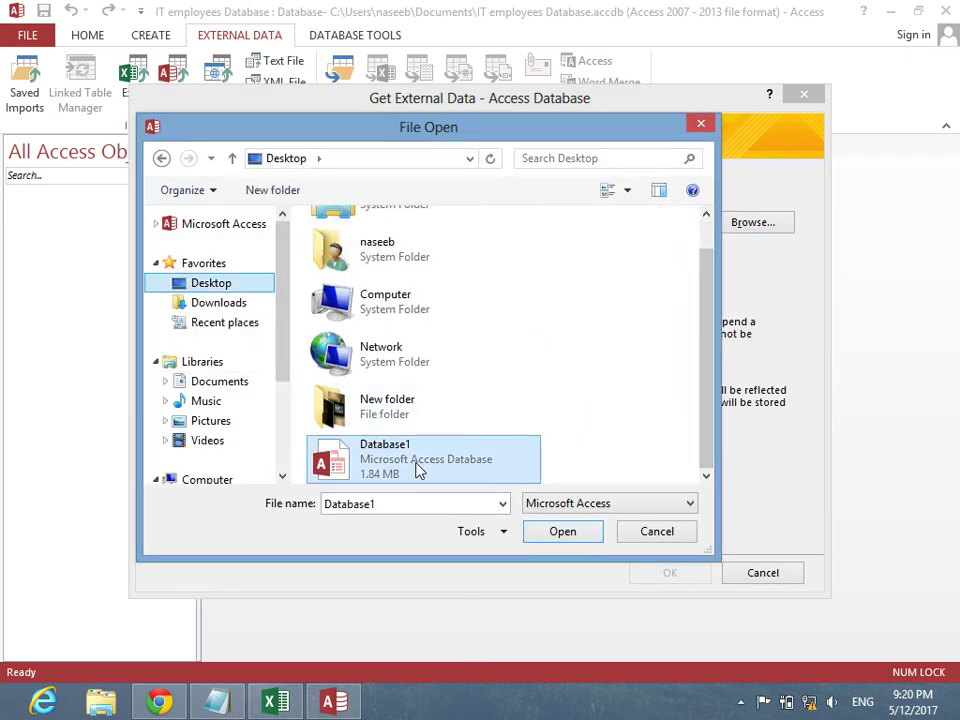
{"action": "left_click", "coordinate": [561, 535]}
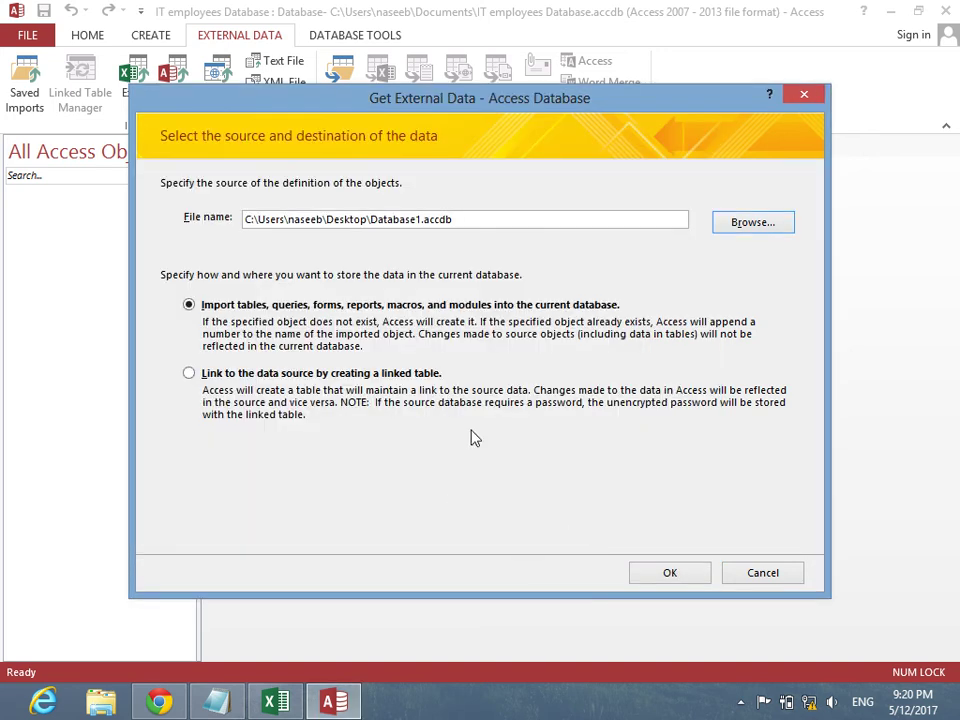
{"action": "left_click", "coordinate": [673, 575]}
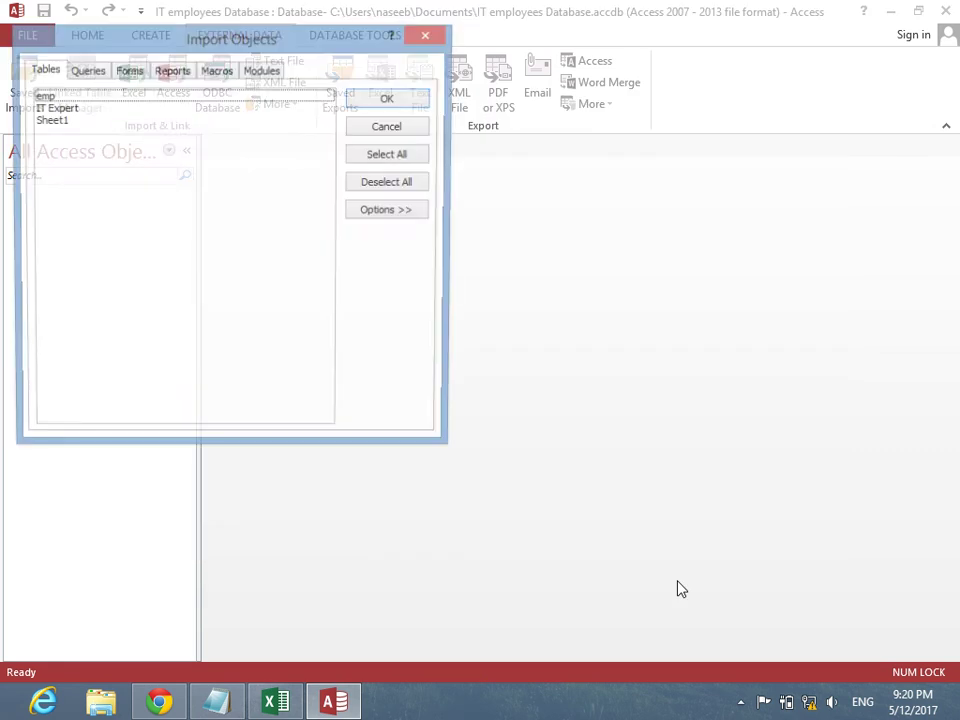
Look through the tables, queries, forms, reports, macros and modules offered for import from Database1
{"action": "left_click_drag", "start_coordinate": [228, 47], "coordinate": [480, 86]}
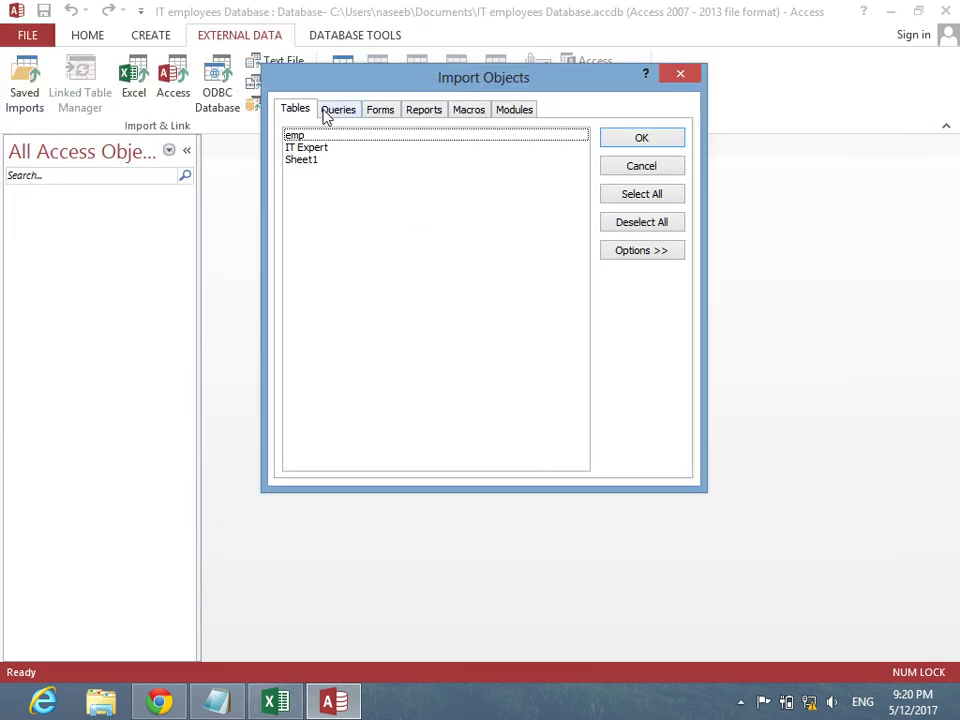
{"action": "left_click", "coordinate": [334, 116]}
{"action": "left_click", "coordinate": [386, 116]}
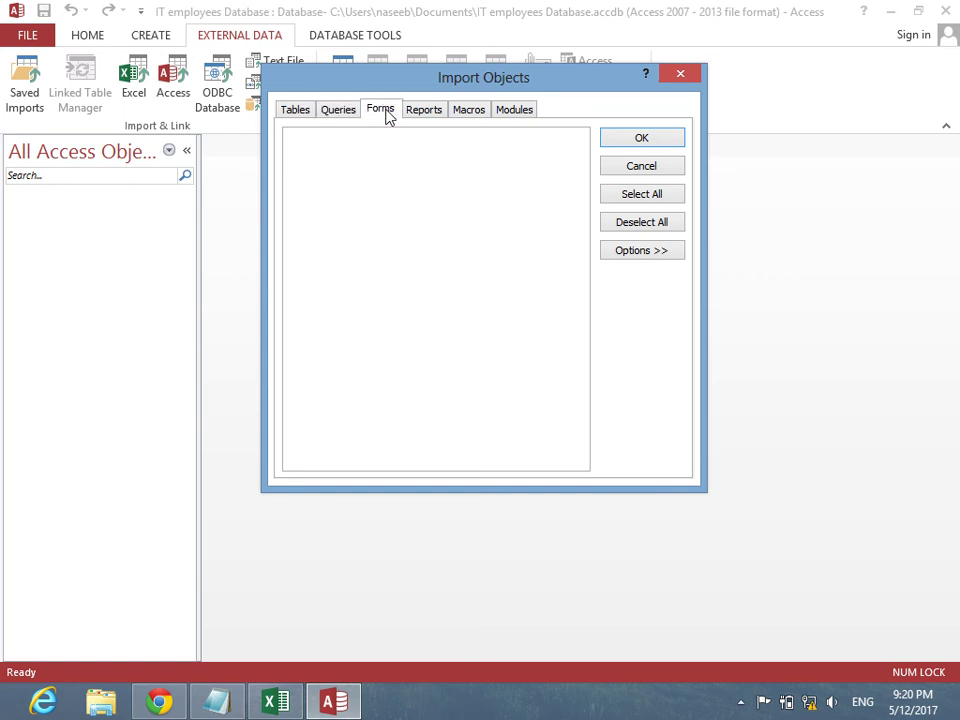
{"action": "left_click", "coordinate": [425, 115]}
{"action": "left_click", "coordinate": [476, 116]}
{"action": "left_click", "coordinate": [518, 110]}
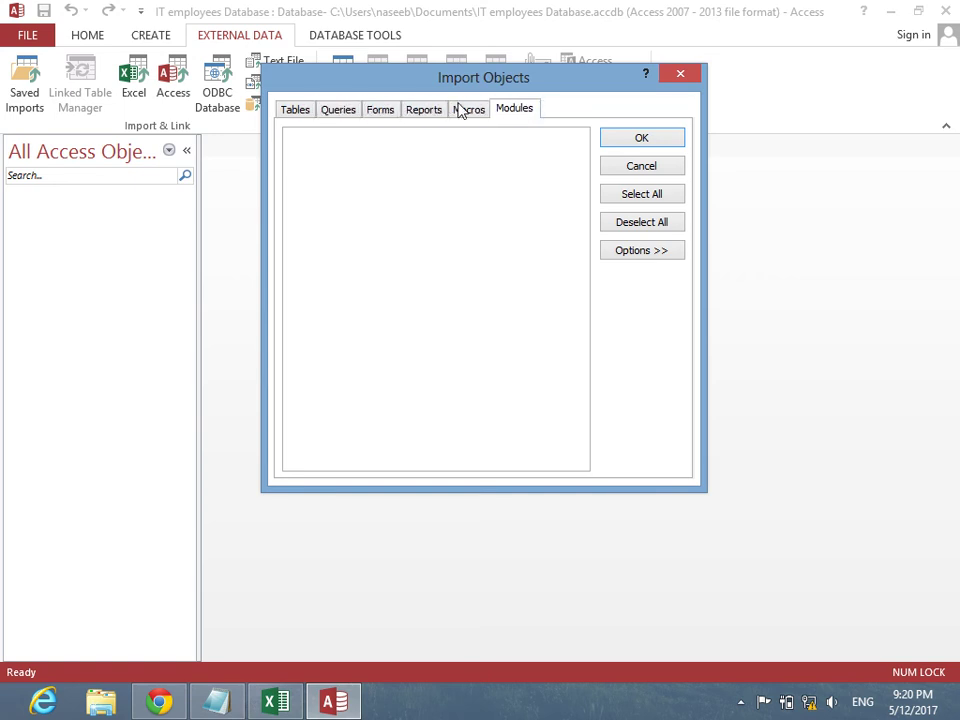
{"action": "left_click", "coordinate": [286, 112]}
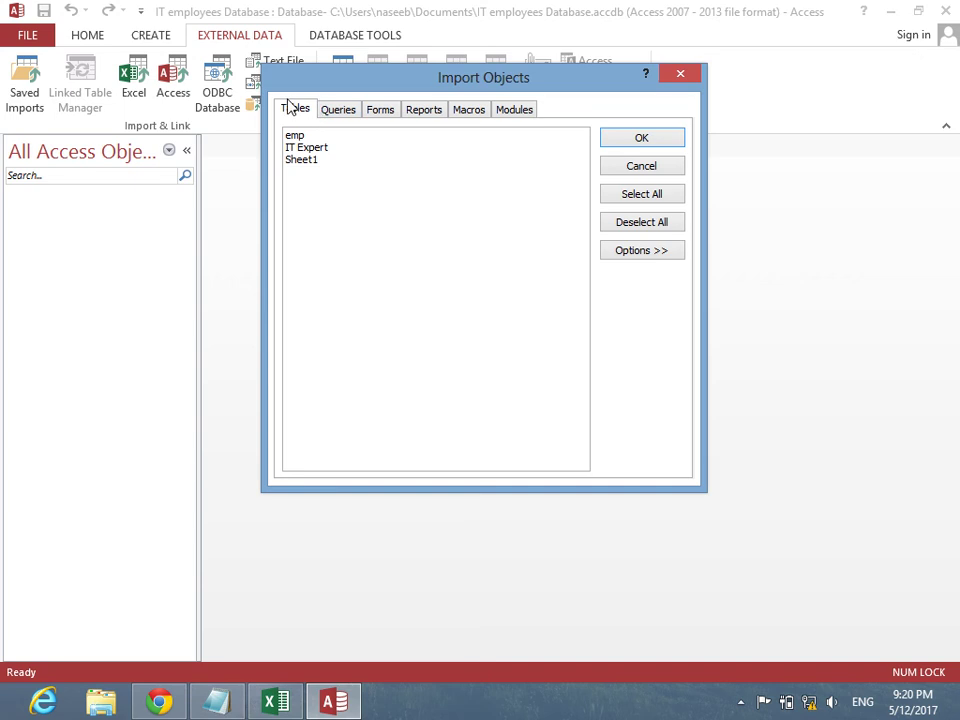
Import the IT Expert table without saving the import steps, and open it briefly to check its records
{"action": "left_click", "coordinate": [303, 148]}
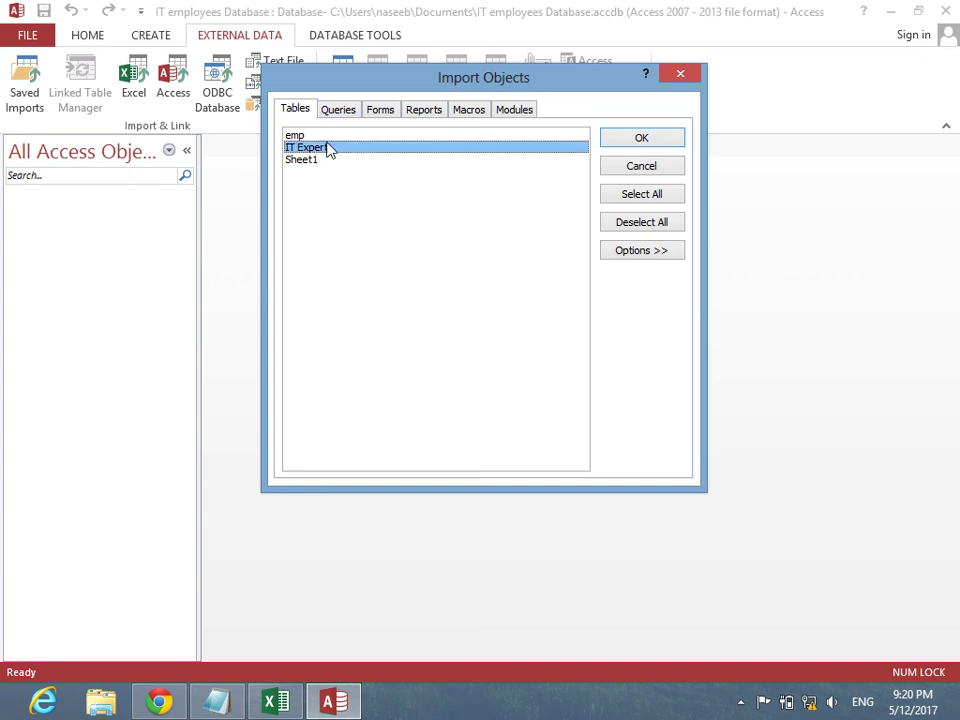
{"action": "left_click", "coordinate": [638, 140]}
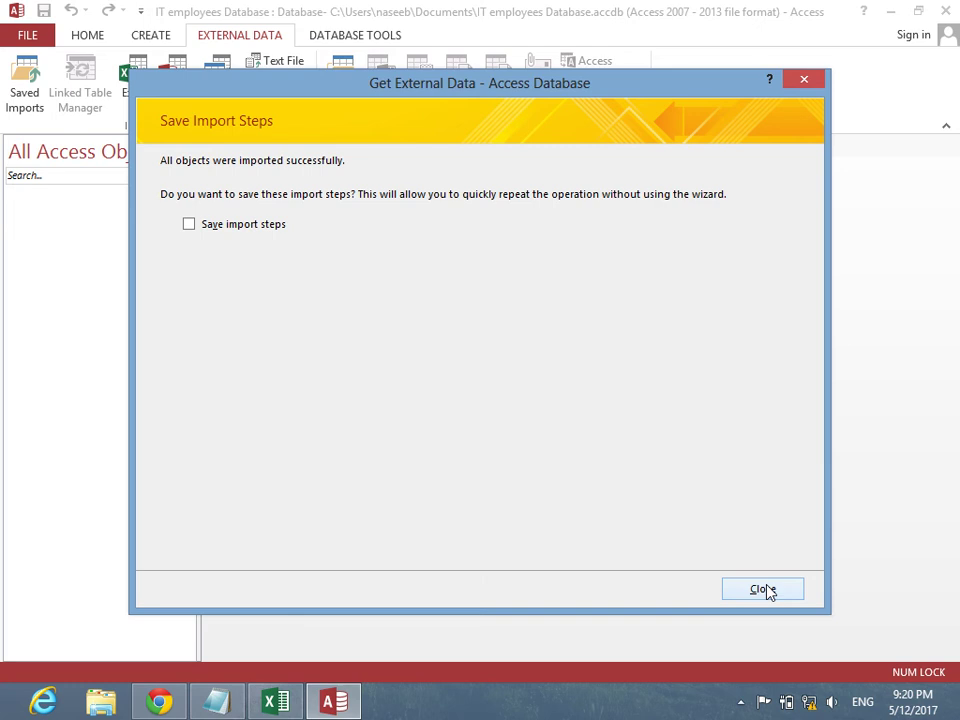
{"action": "left_click", "coordinate": [766, 591]}
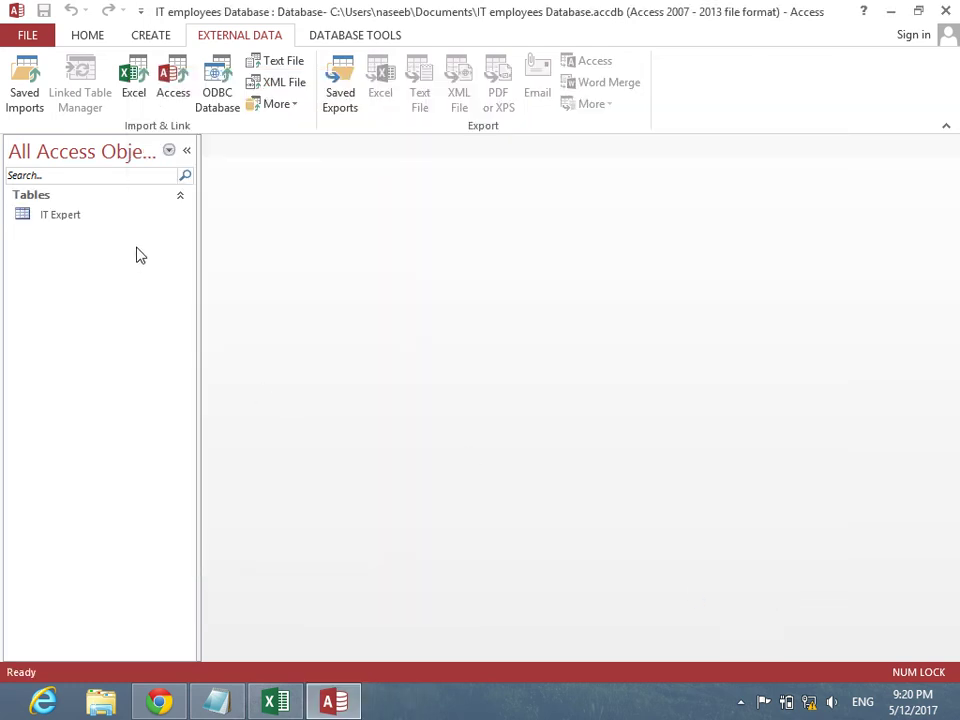
{"action": "double_click", "coordinate": [135, 215]}
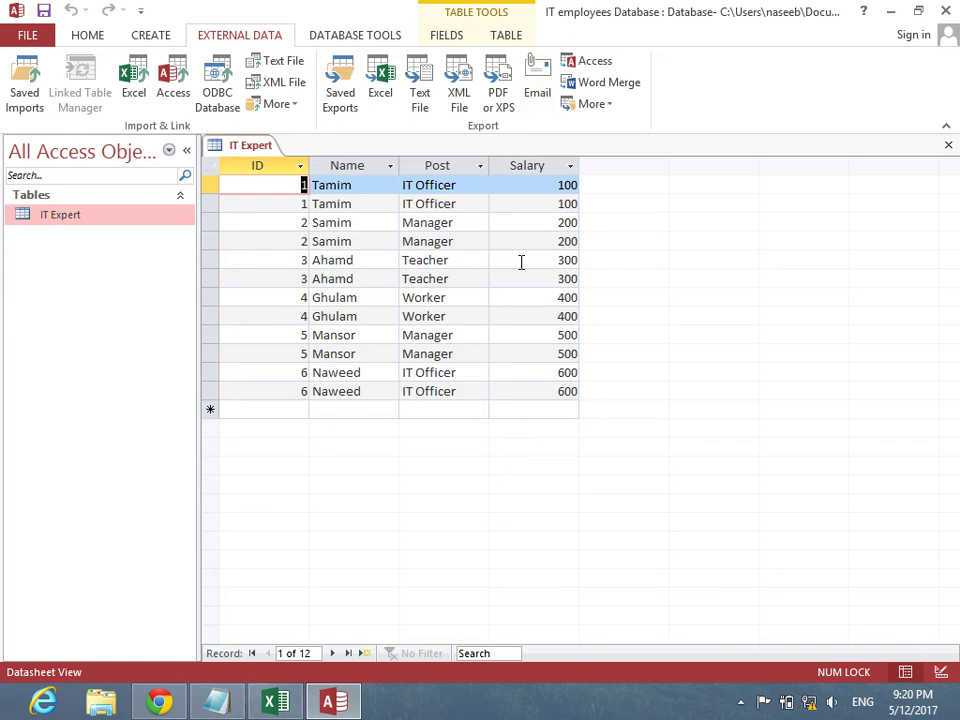
{"action": "key", "text": "ctrl+w"}
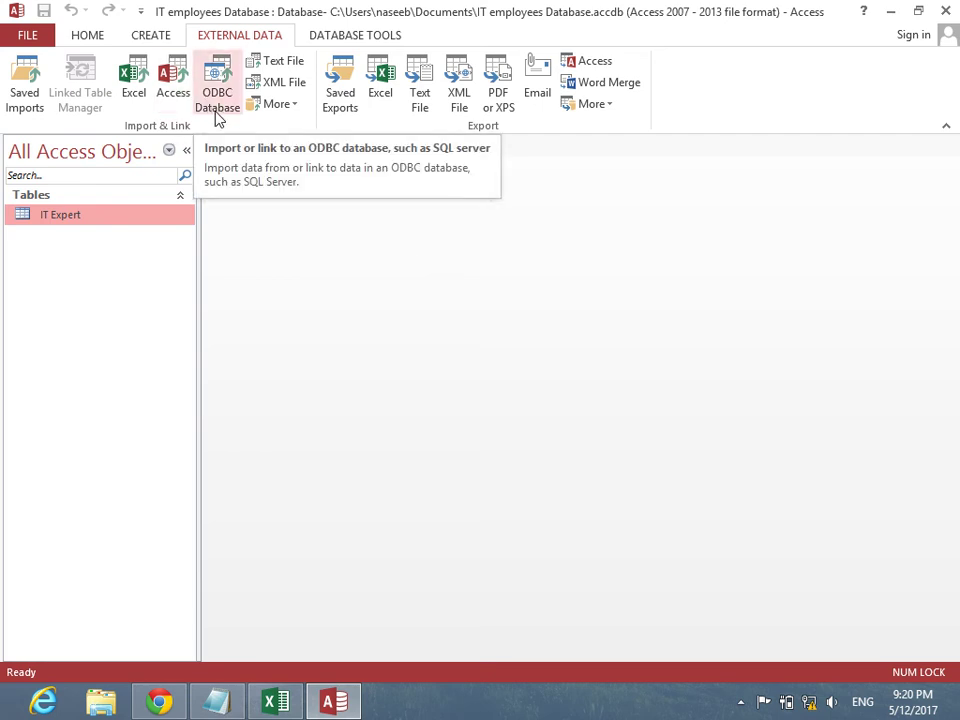
View the ODBC database import options and close them without importing anything
{"action": "left_click", "coordinate": [217, 118]}
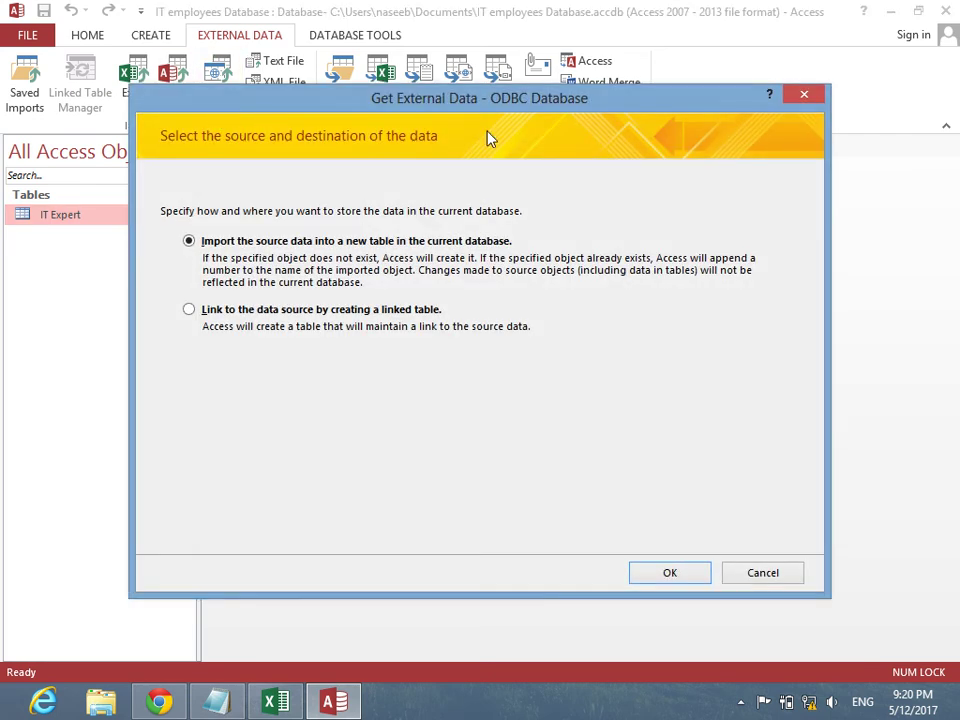
{"action": "left_click", "coordinate": [807, 96]}
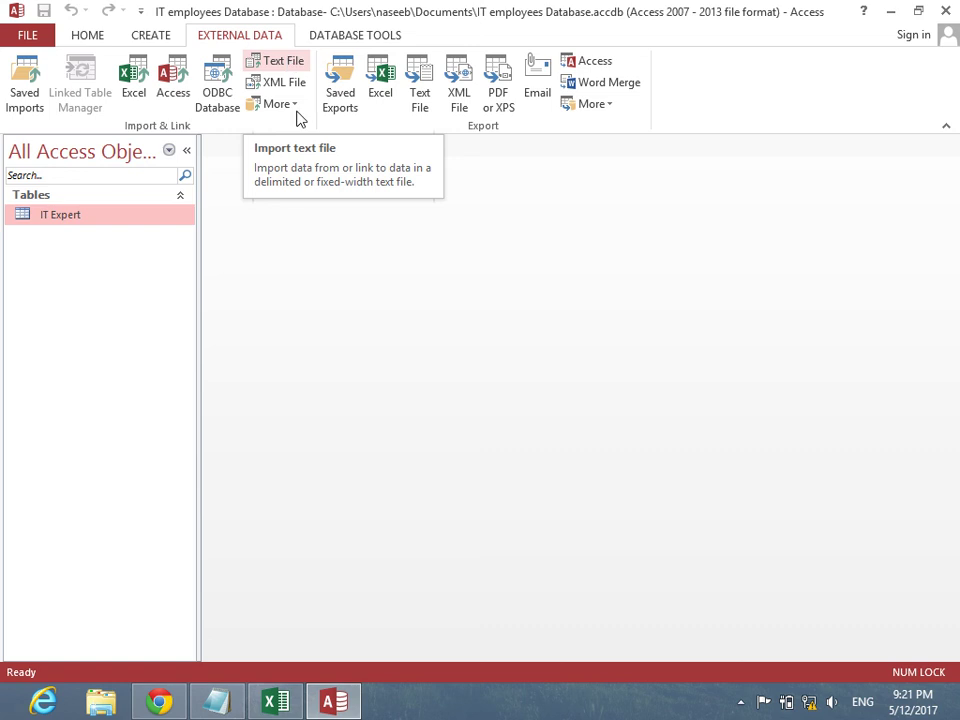
Switch to Notepad with a new blank document in a maximized window
{"action": "key", "text": "super+r"}
{"action": "type", "text": "notpa"}
{"action": "key", "text": "BackSpace"}
{"action": "key", "text": "BackSpace"}
{"action": "type", "text": "epad"}
{"action": "key", "text": "Down"}
{"action": "key", "text": "Return"}
{"action": "key", "text": "alt+space"}
{"action": "key", "text": "Down"}
{"action": "key", "text": "Down"}
{"action": "key", "text": "Down"}
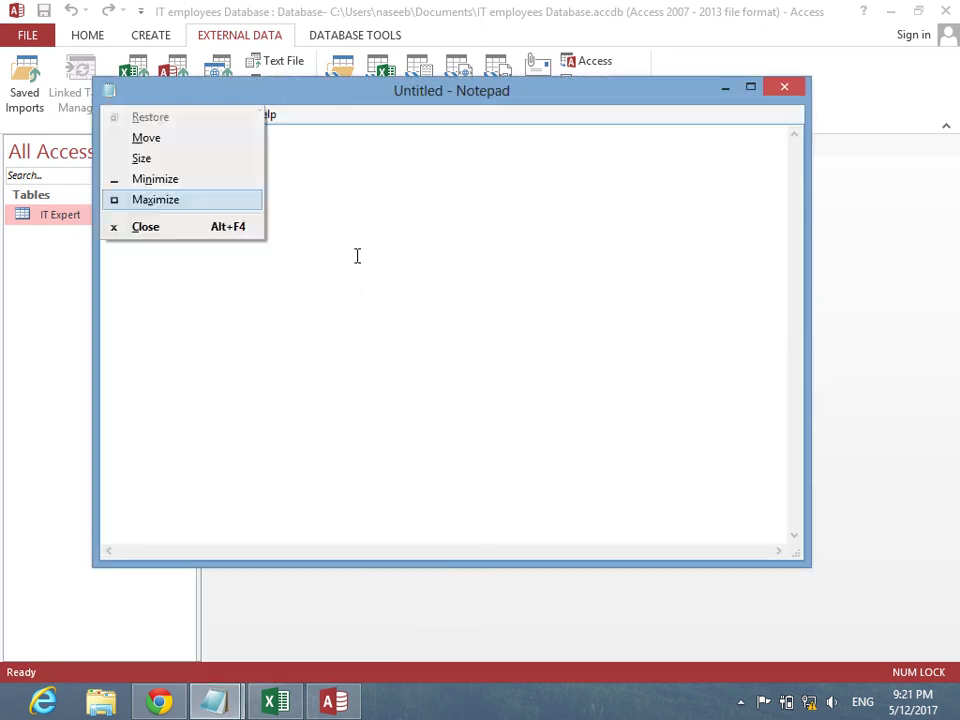
{"action": "key", "text": "Return"}
Enter a tab-separated header row ID, Name, Post, Salary, and below it a record with 1, an employee's name, IT and 10000
{"action": "type", "text": "ID\tNaem"}
{"action": "key", "text": "BackSpace"}
{"action": "key", "text": "BackSpace"}
{"action": "key", "text": "BackSpace"}
{"action": "type", "text": "me\tPost"}
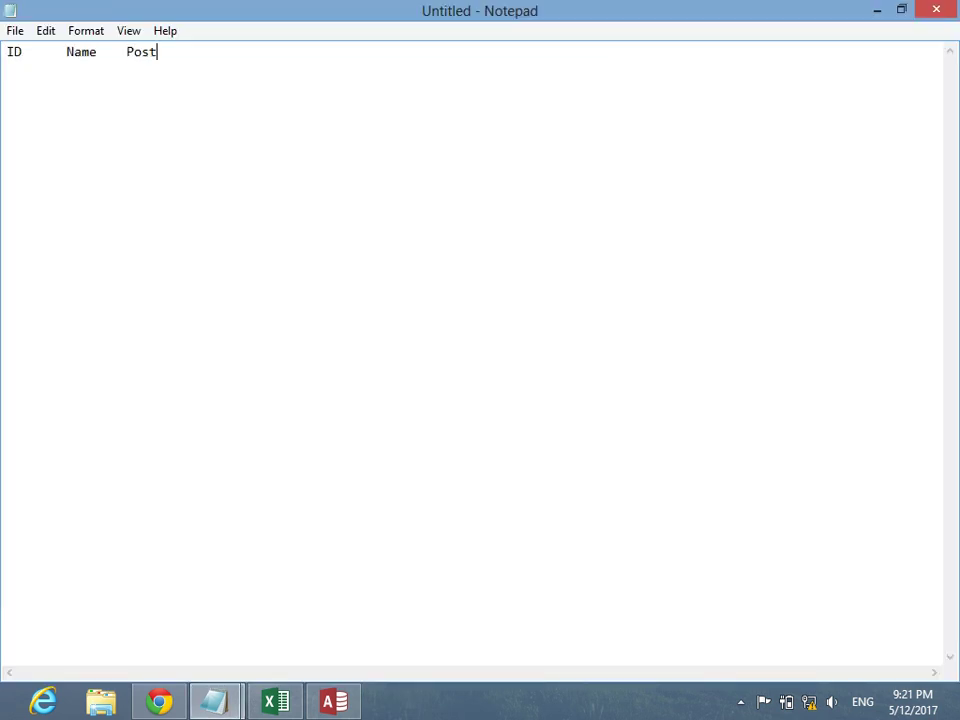
{"action": "type", "text": "\tSalary"}
{"action": "type", "text": " 1\tNes"}
{"action": "type", "text": "ib\tIT"}
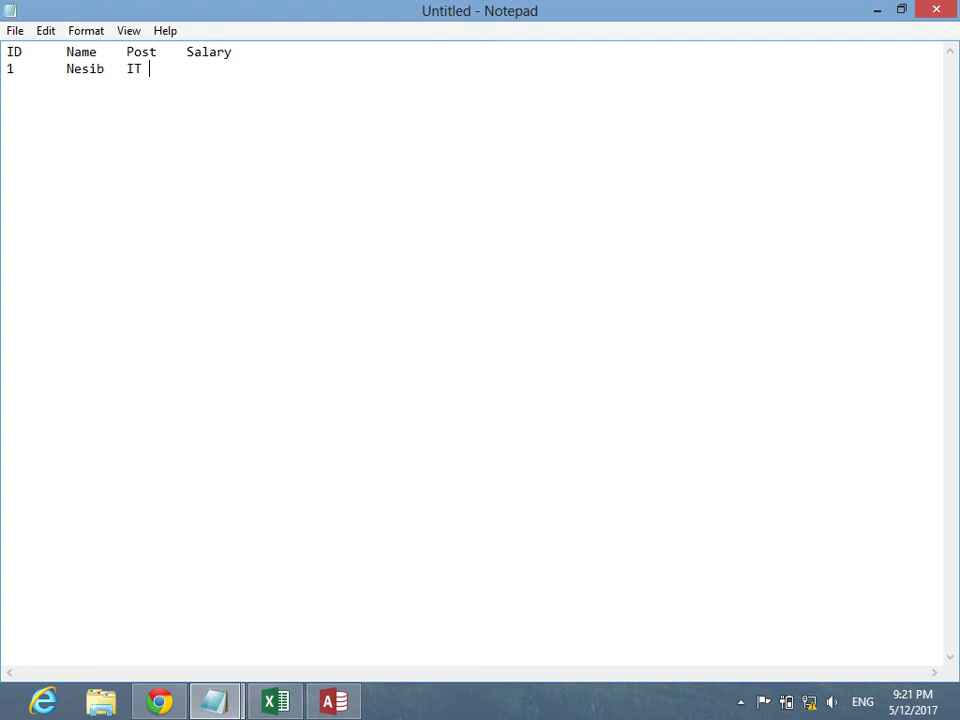
{"action": "type", "text": "\t10000"}
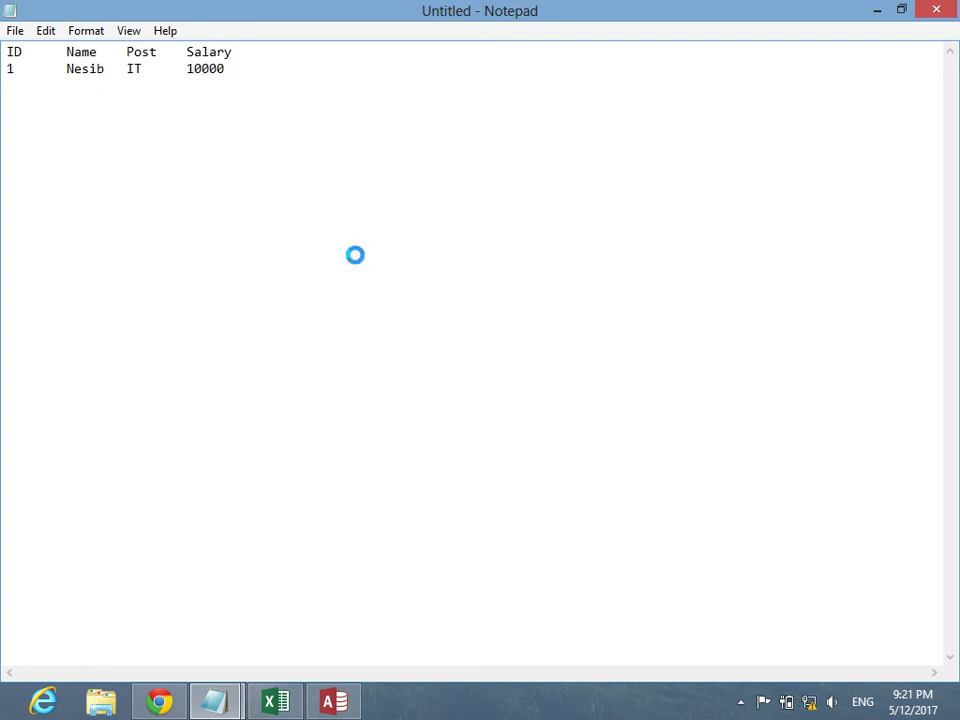
Save the text document to the Desktop as Uresh IT and close Notepad to return to Access
{"action": "key", "text": "ctrl+s"}
{"action": "left_click", "coordinate": [88, 172]}
{"action": "left_click", "coordinate": [208, 366]}
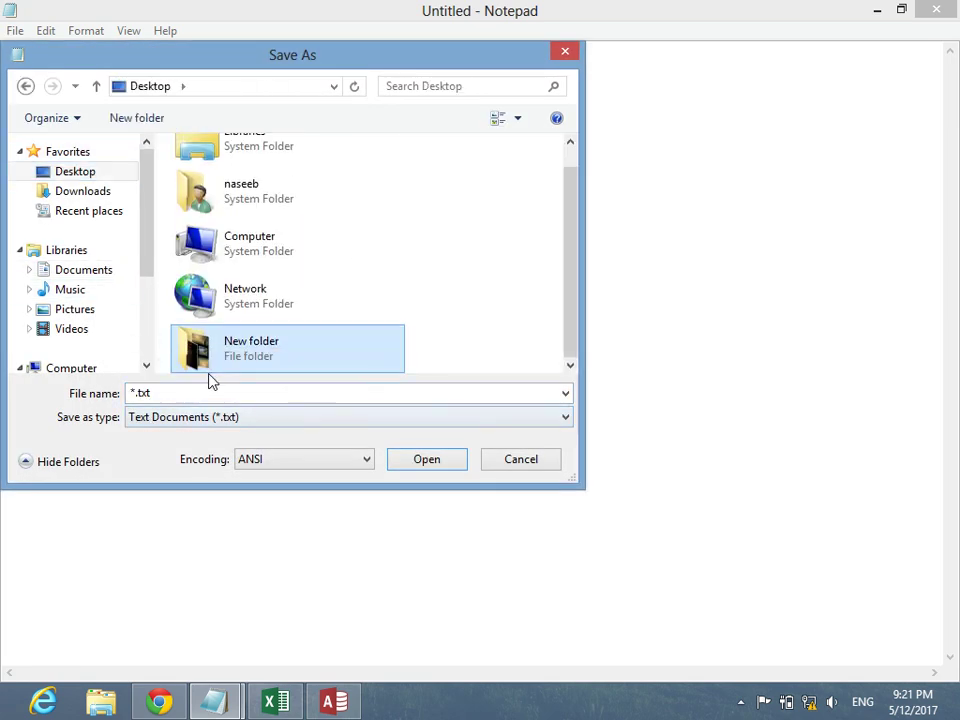
{"action": "left_click", "coordinate": [212, 394]}
{"action": "type", "text": "Uresh IT"}
{"action": "left_click", "coordinate": [428, 465]}
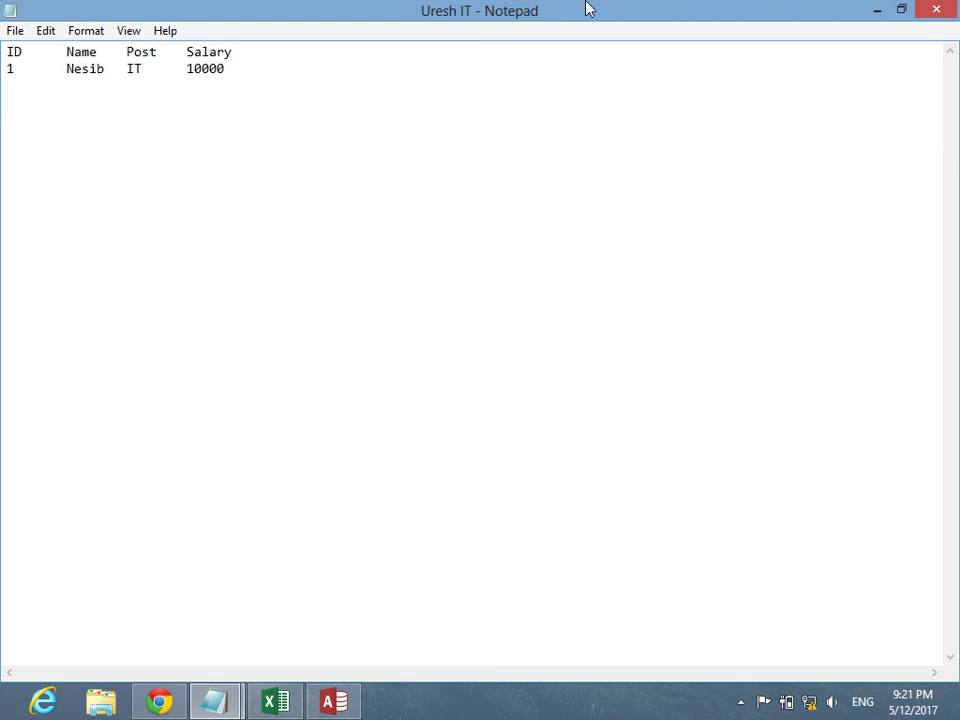
{"action": "left_click", "coordinate": [936, 8]}
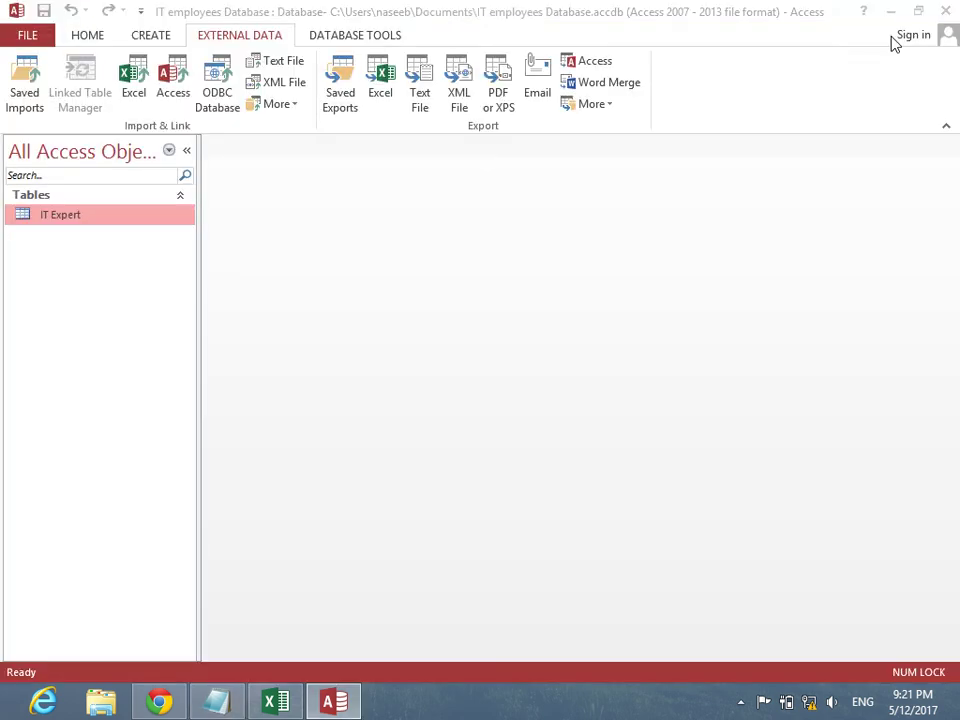
Set up a text file import of Uresh IT.txt from the Desktop into a new table, treating the data as delimited
{"action": "left_click", "coordinate": [280, 60]}
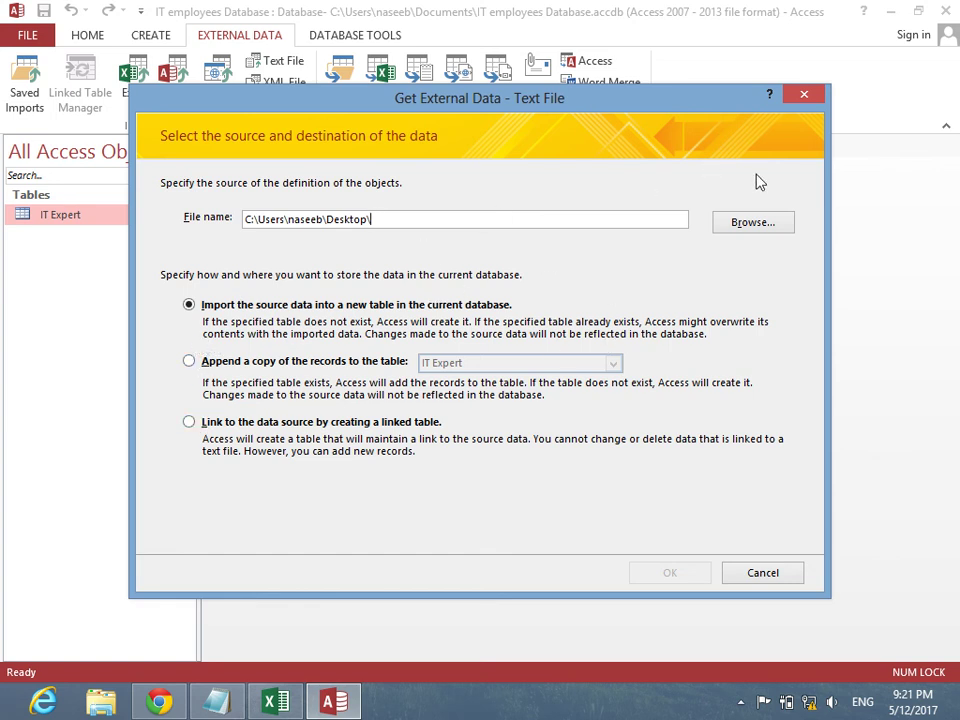
{"action": "left_click", "coordinate": [716, 224]}
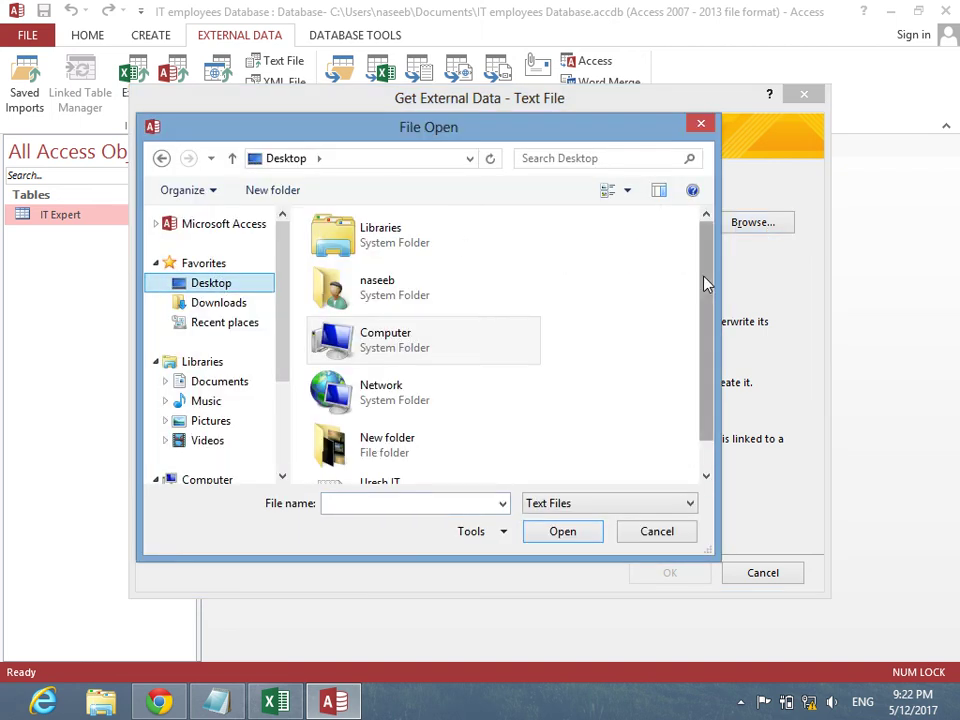
{"action": "scroll", "coordinate": [703, 283], "scroll_direction": "down", "scroll_amount": 1}
{"action": "left_click", "coordinate": [411, 456]}
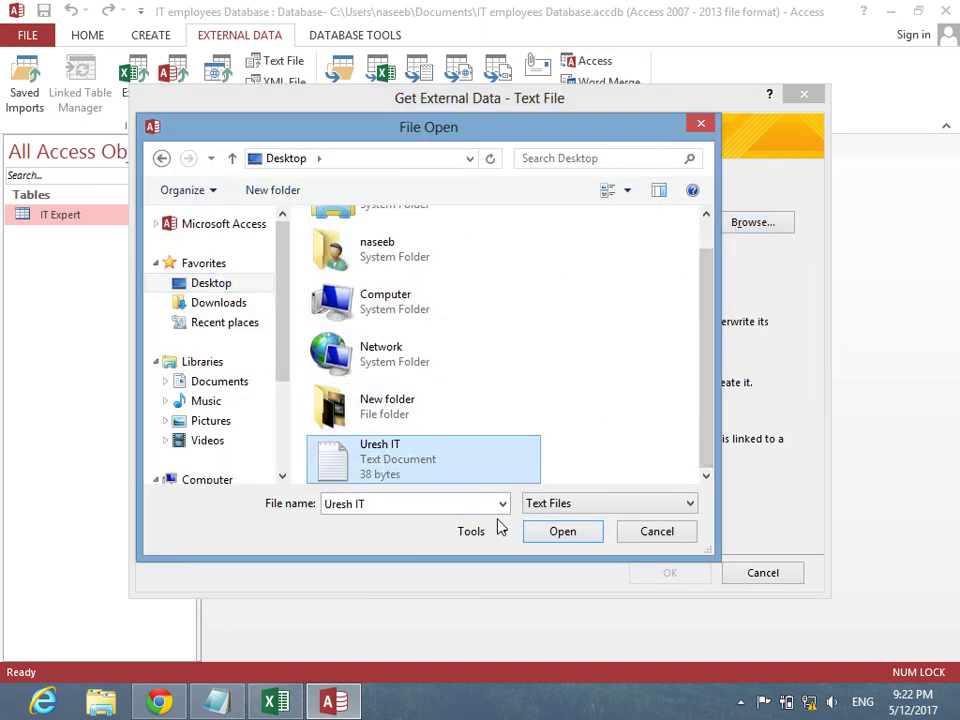
{"action": "left_click", "coordinate": [553, 533]}
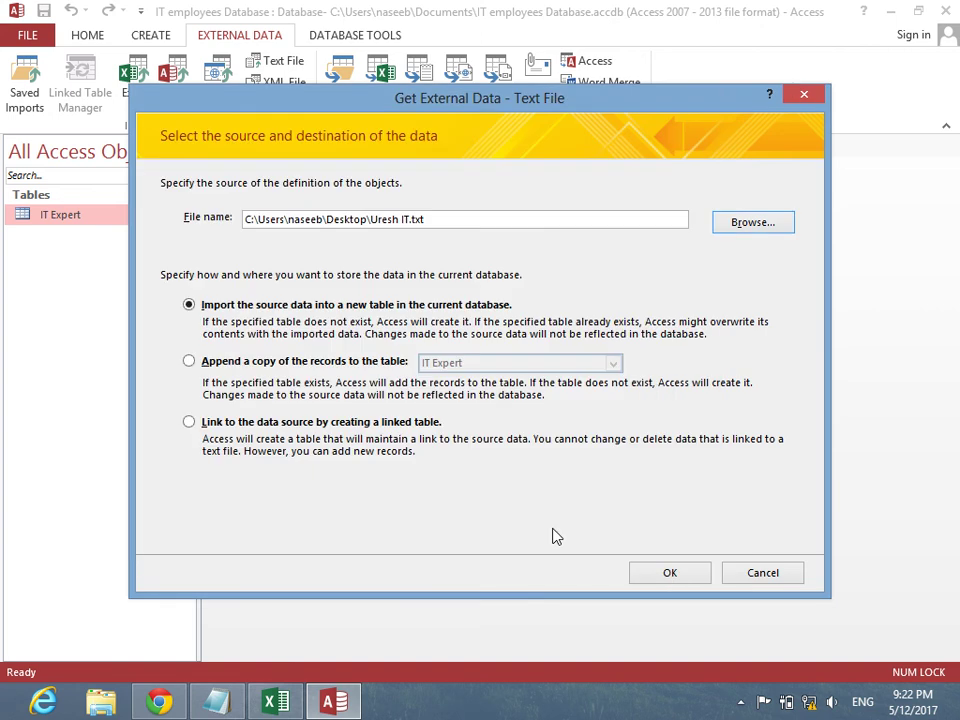
{"action": "left_click", "coordinate": [681, 576]}
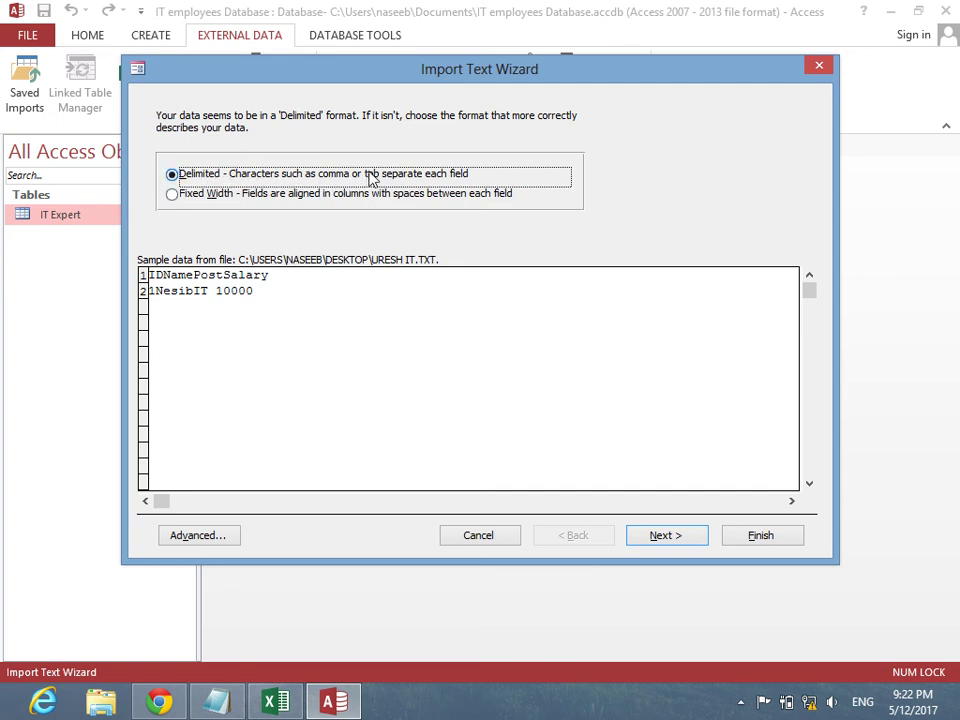
{"action": "left_click", "coordinate": [671, 537]}
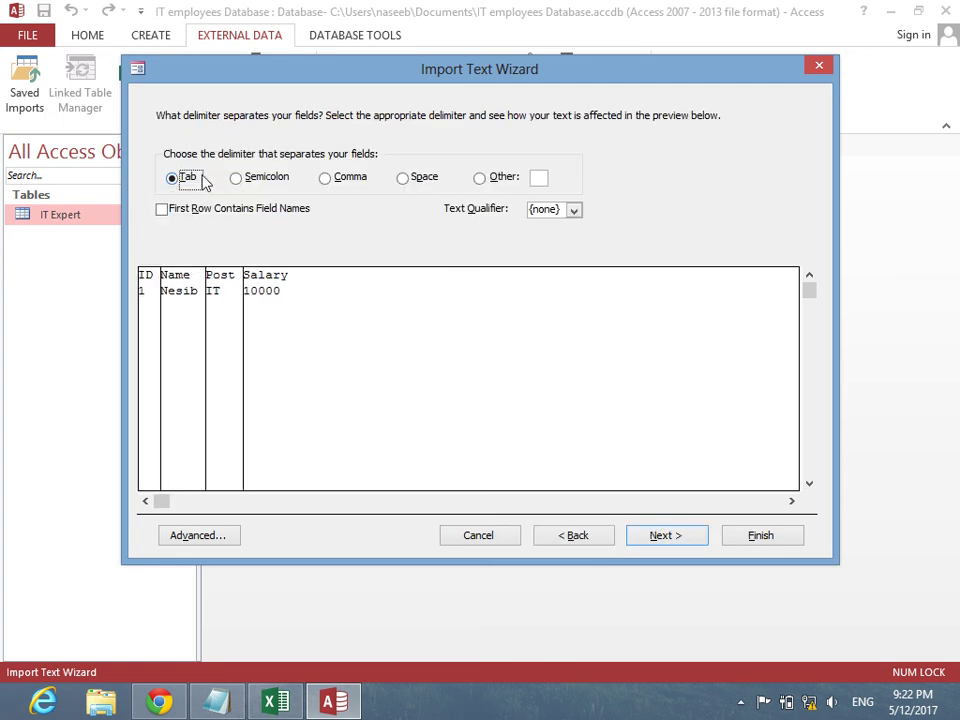
Preview the Semicolon, Comma, Space and Other delimiters and the first-row field names option, and return to Tab without field names
{"action": "left_click", "coordinate": [262, 180]}
{"action": "left_click", "coordinate": [328, 178]}
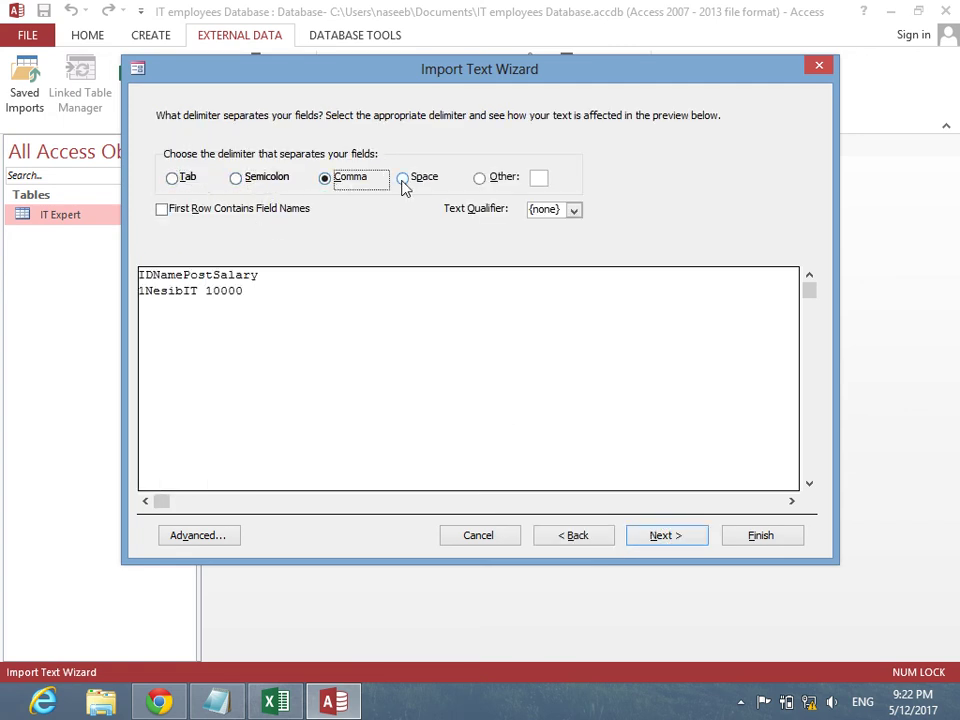
{"action": "left_click", "coordinate": [403, 178]}
{"action": "left_click", "coordinate": [479, 178]}
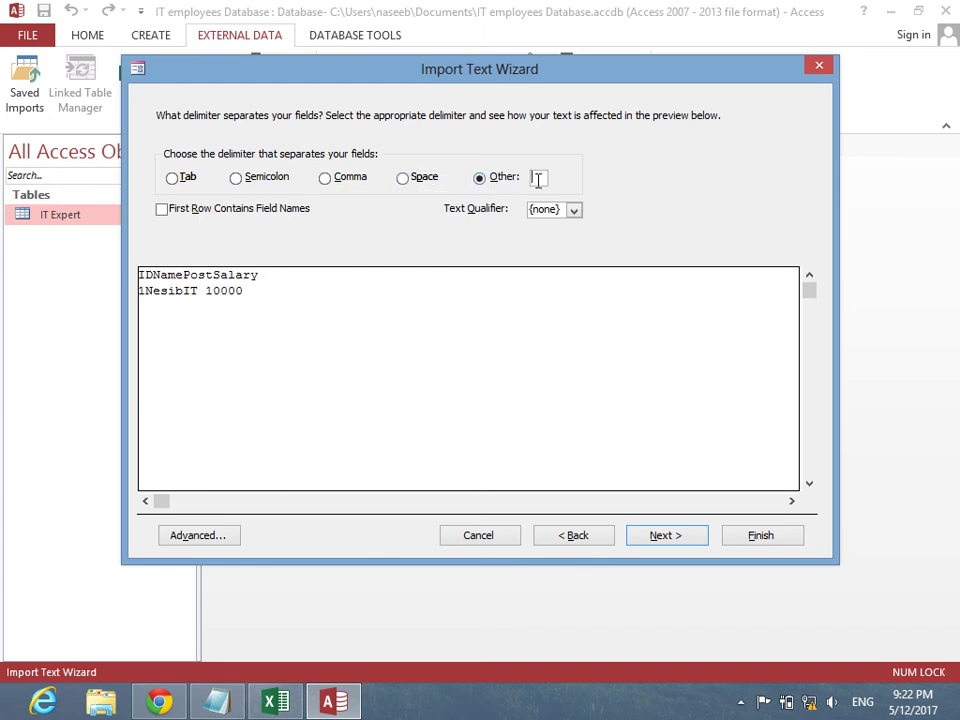
{"action": "left_click", "coordinate": [537, 179]}
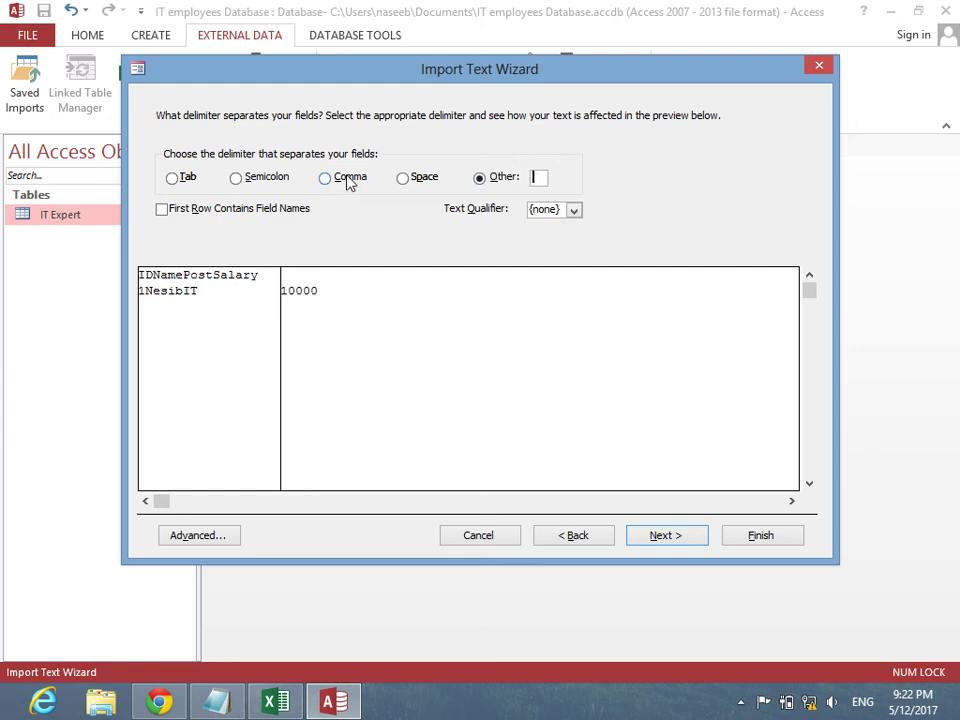
{"action": "left_click", "coordinate": [172, 178]}
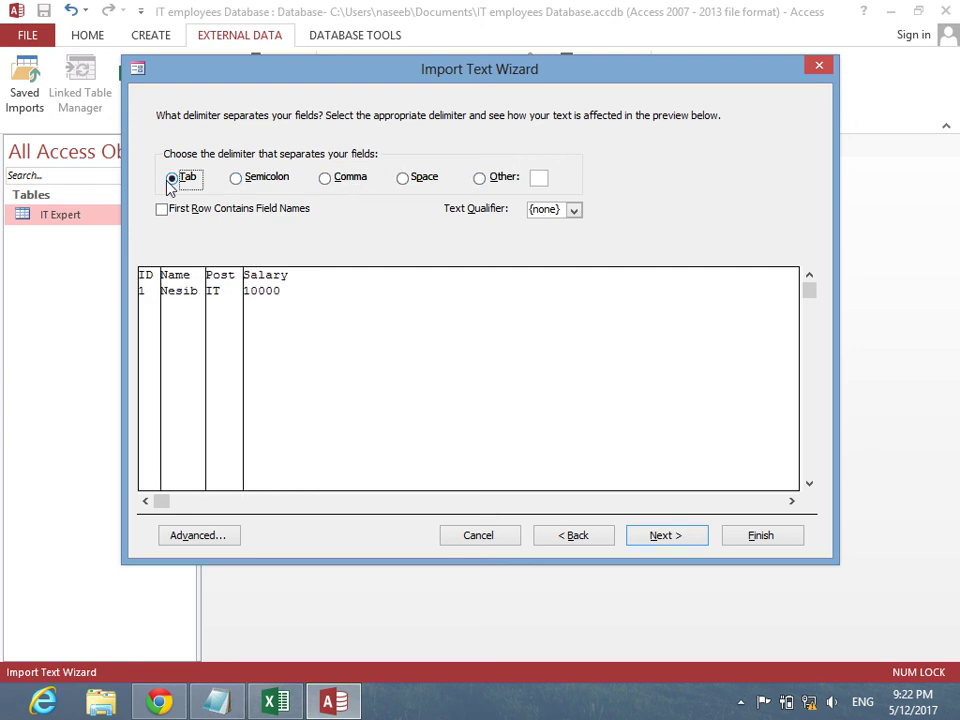
{"action": "left_click", "coordinate": [200, 222]}
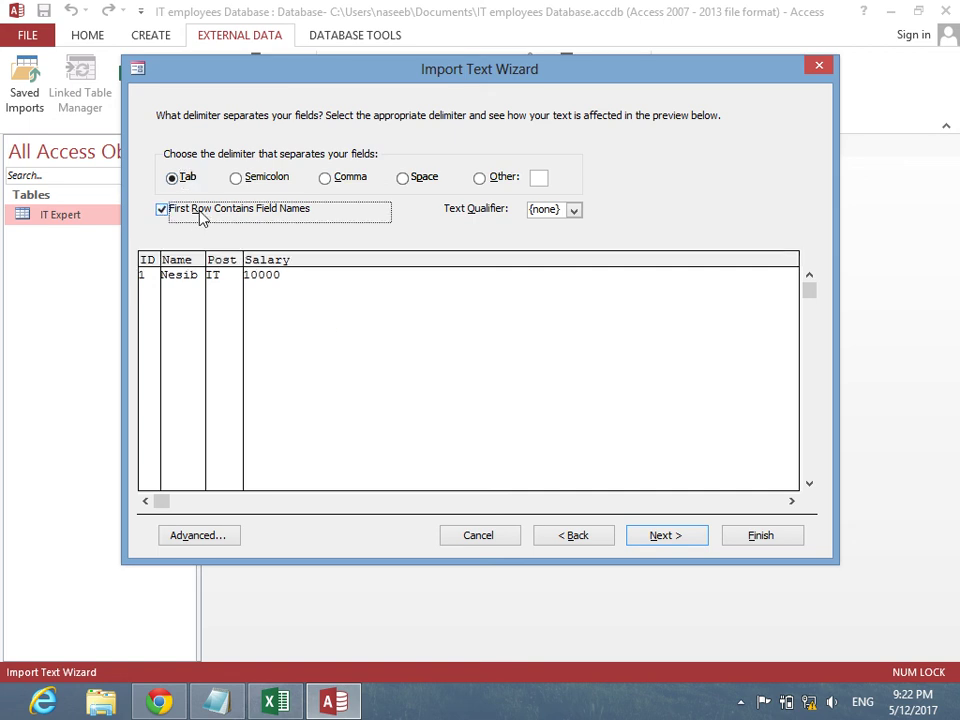
{"action": "left_click", "coordinate": [200, 217]}
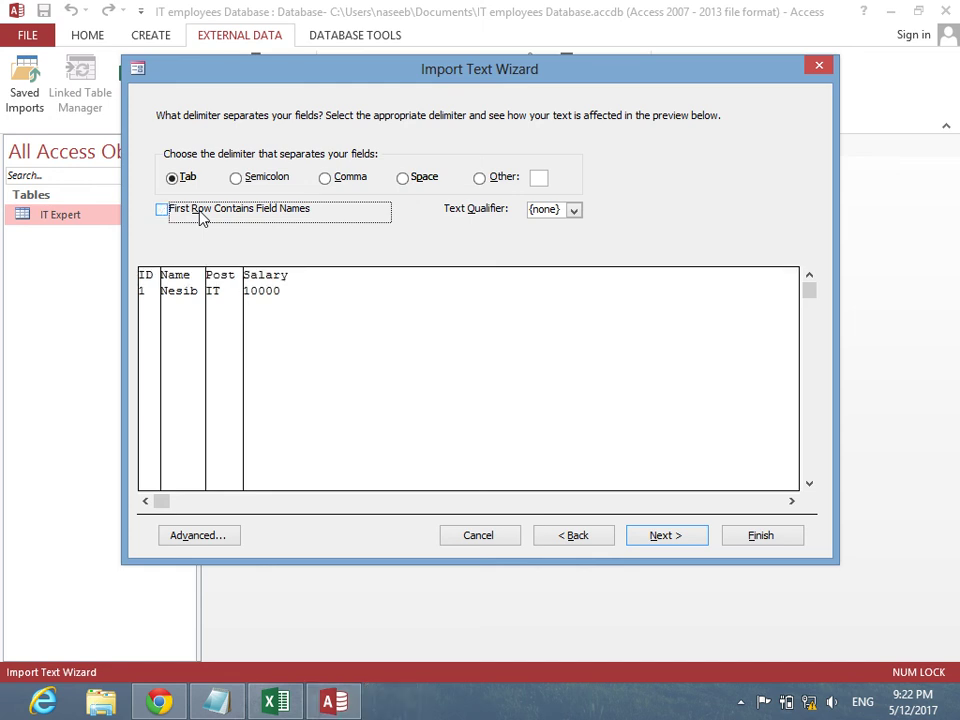
Import the text into the Uresh IT table with default field options and an Access-added primary key, without saving the import steps
{"action": "left_click", "coordinate": [650, 536]}
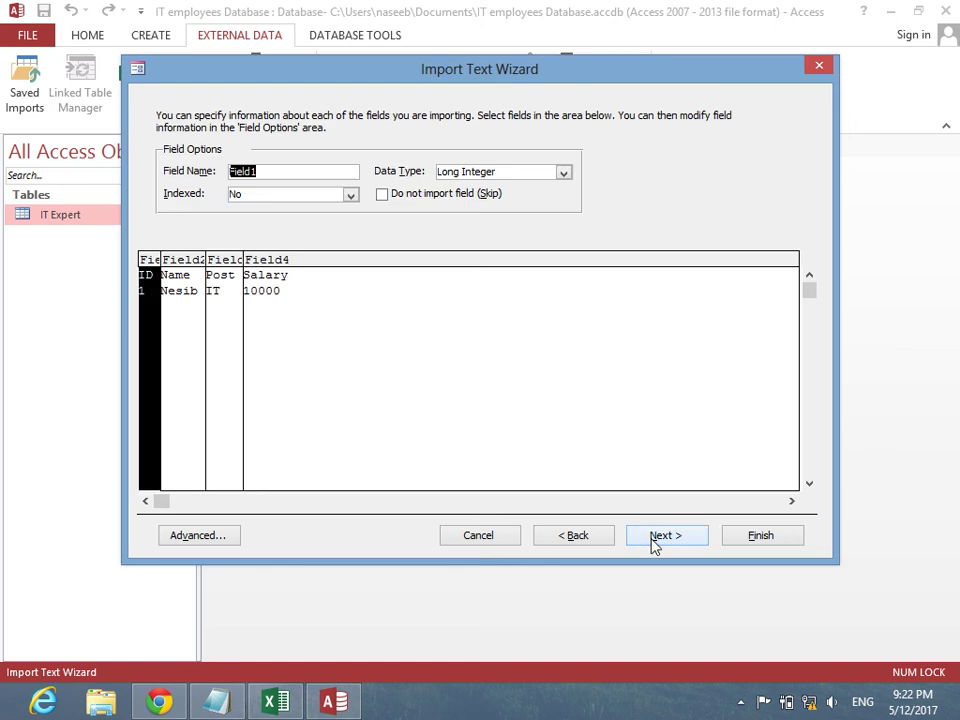
{"action": "left_click", "coordinate": [655, 540]}
{"action": "left_click", "coordinate": [655, 540]}
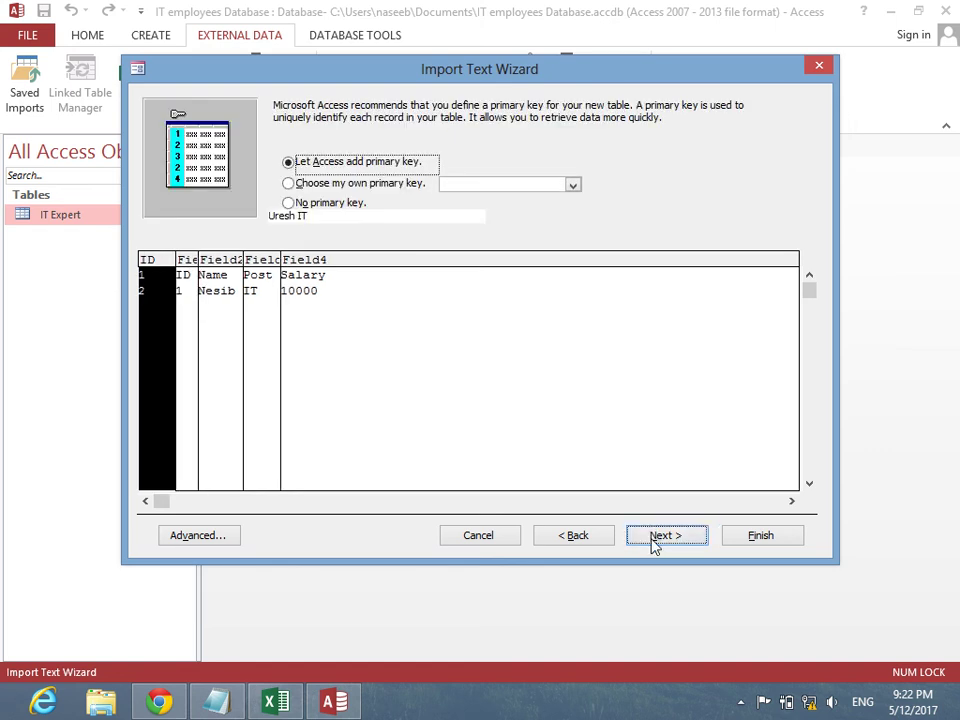
{"action": "left_click", "coordinate": [790, 540]}
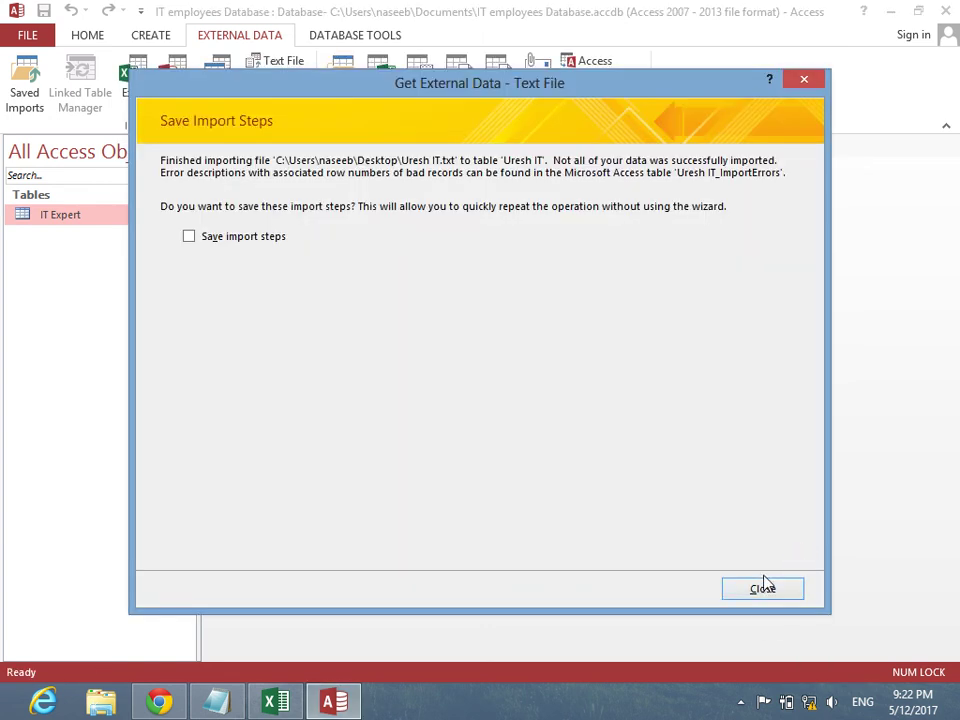
{"action": "left_click", "coordinate": [764, 588]}
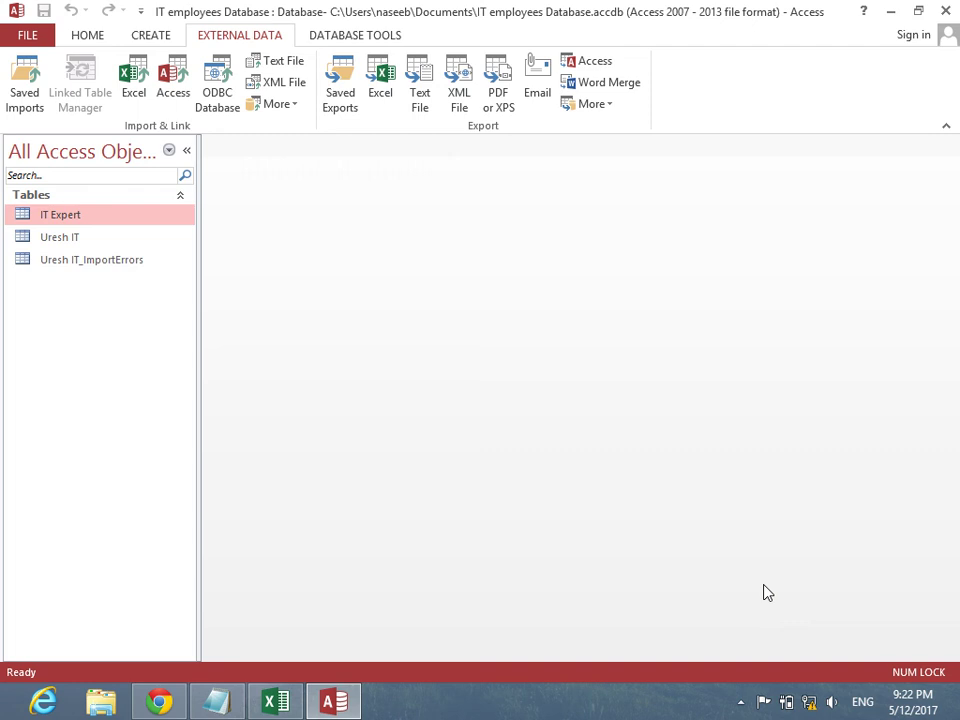
Open the Uresh IT table to examine its imported fields and records, and close it
{"action": "double_click", "coordinate": [79, 237]}
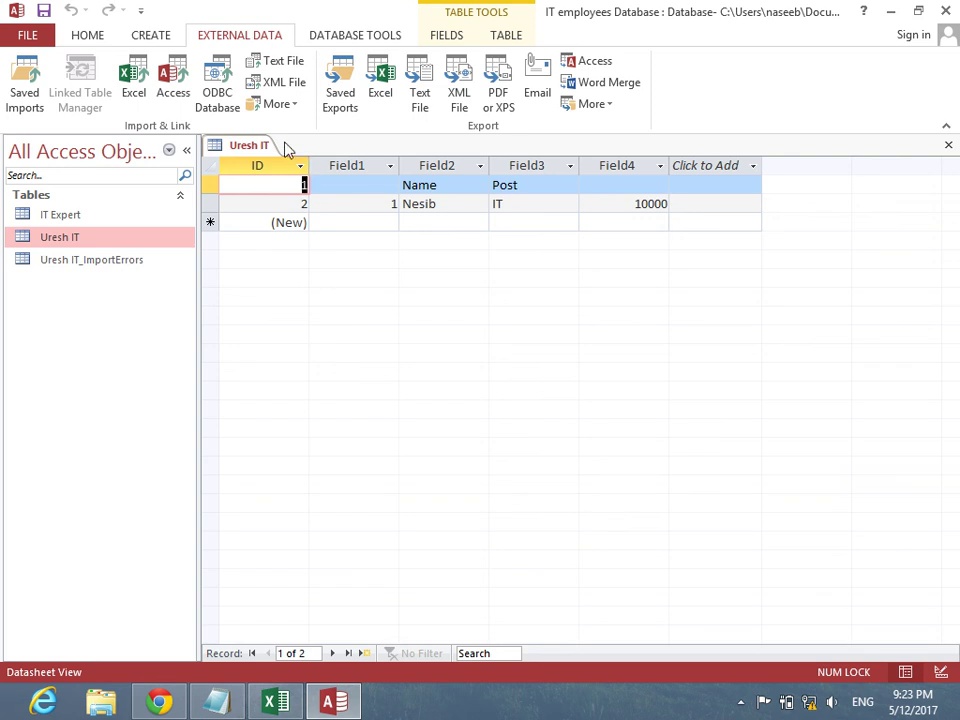
{"action": "left_click", "coordinate": [350, 166]}
{"action": "left_click", "coordinate": [437, 166]}
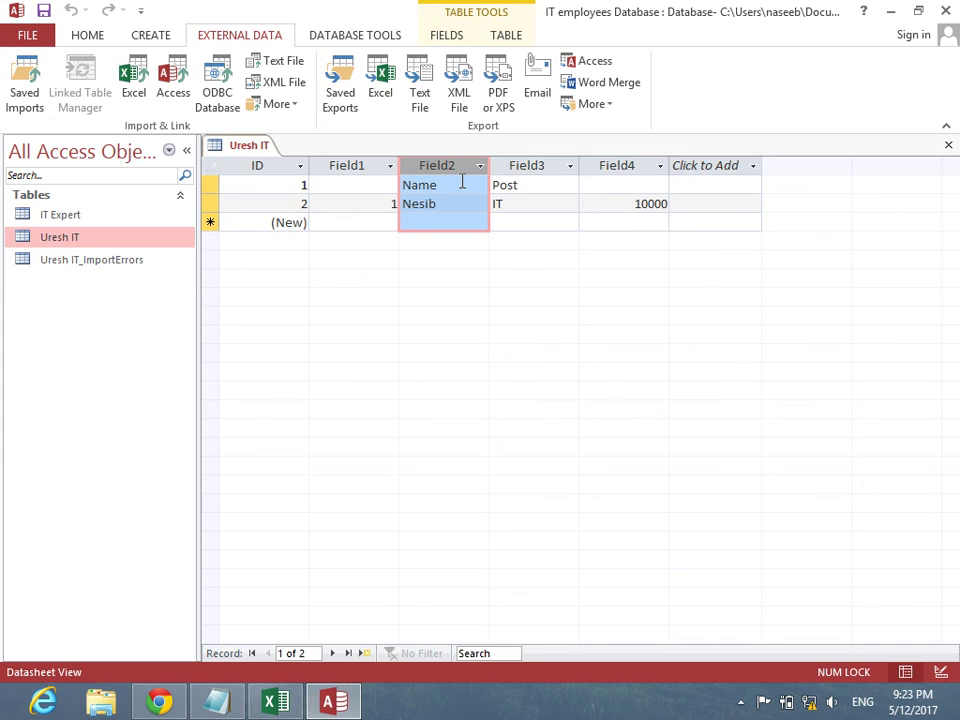
{"action": "key", "text": "ctrl+w"}
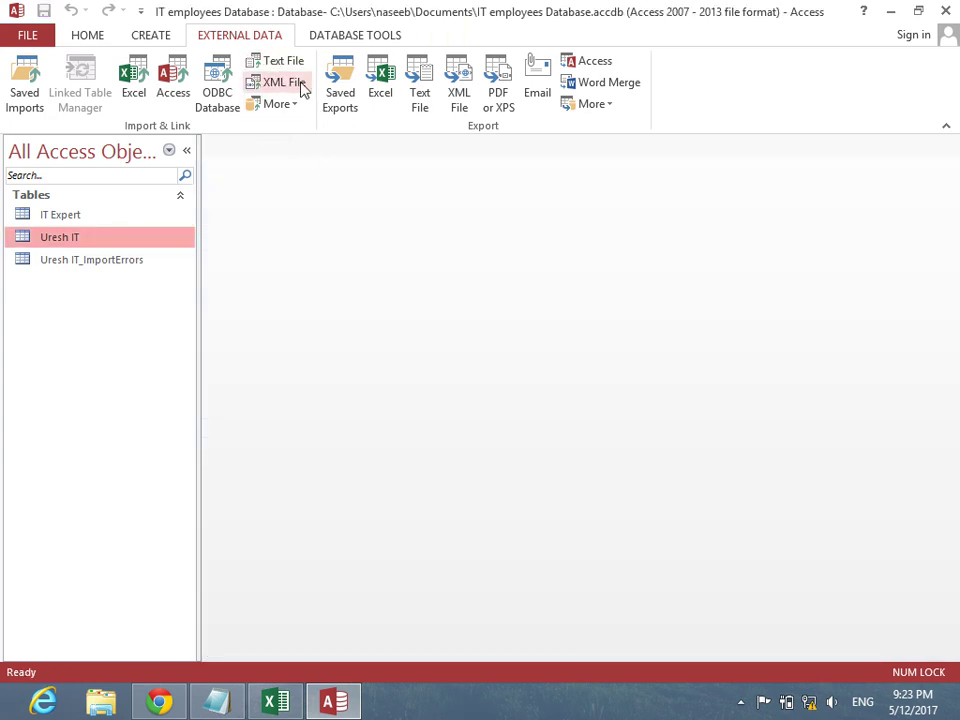
{"action": "left_click", "coordinate": [300, 106]}
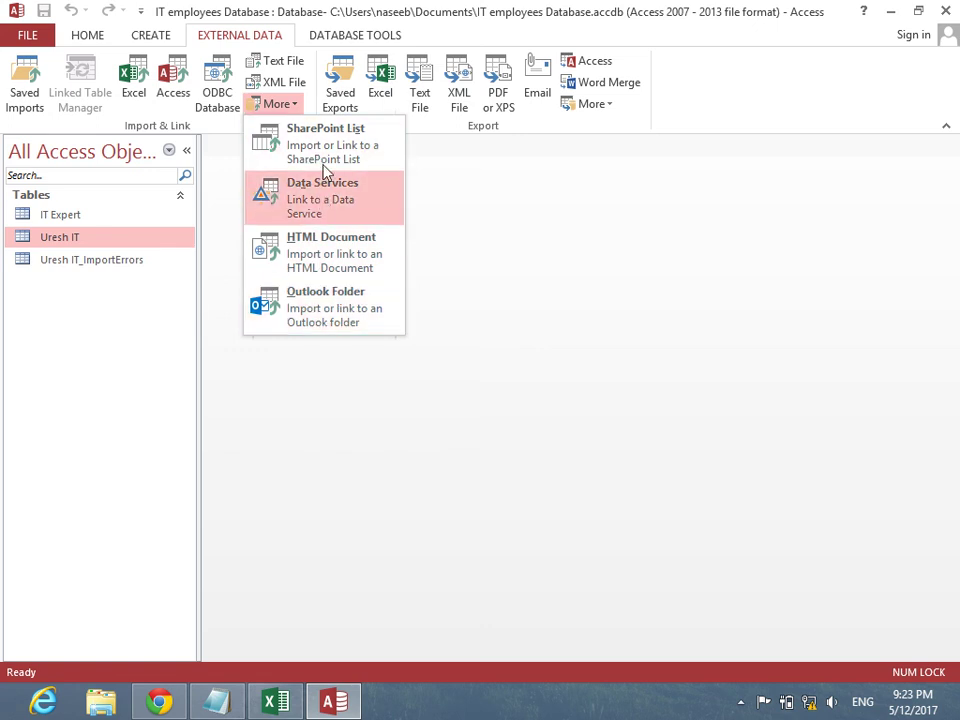
{"action": "left_click", "coordinate": [477, 230]}
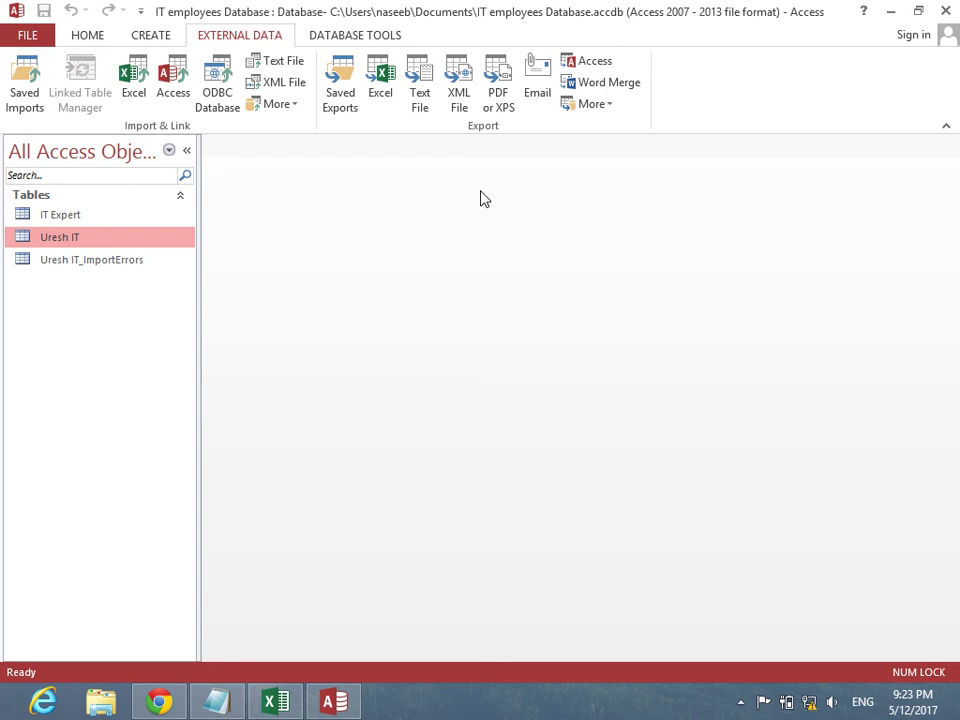
Open the IT Expert table and set up its Excel export to the Desktop as the workbook IT Expert.xlsx
{"action": "left_click", "coordinate": [117, 215]}
{"action": "double_click", "coordinate": [117, 215]}
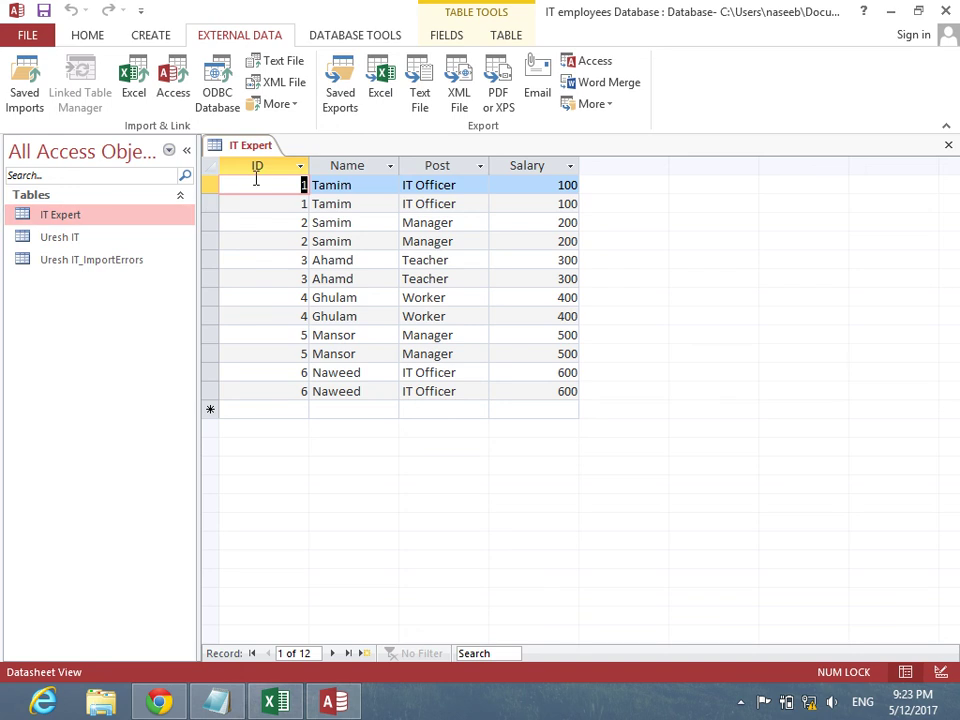
{"action": "left_click", "coordinate": [389, 76]}
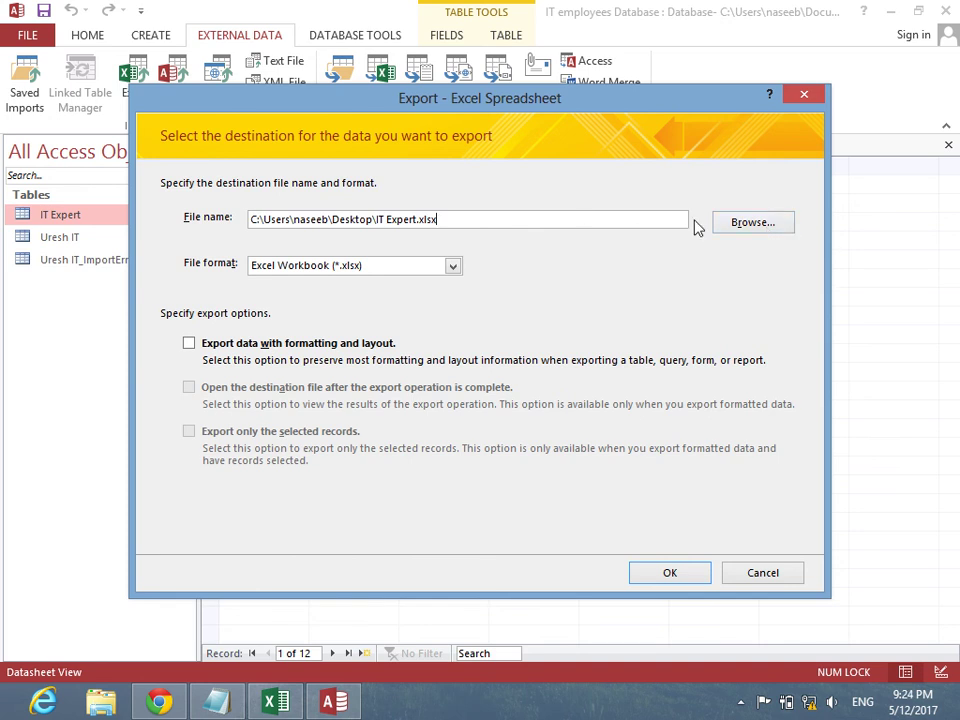
{"action": "left_click", "coordinate": [751, 222]}
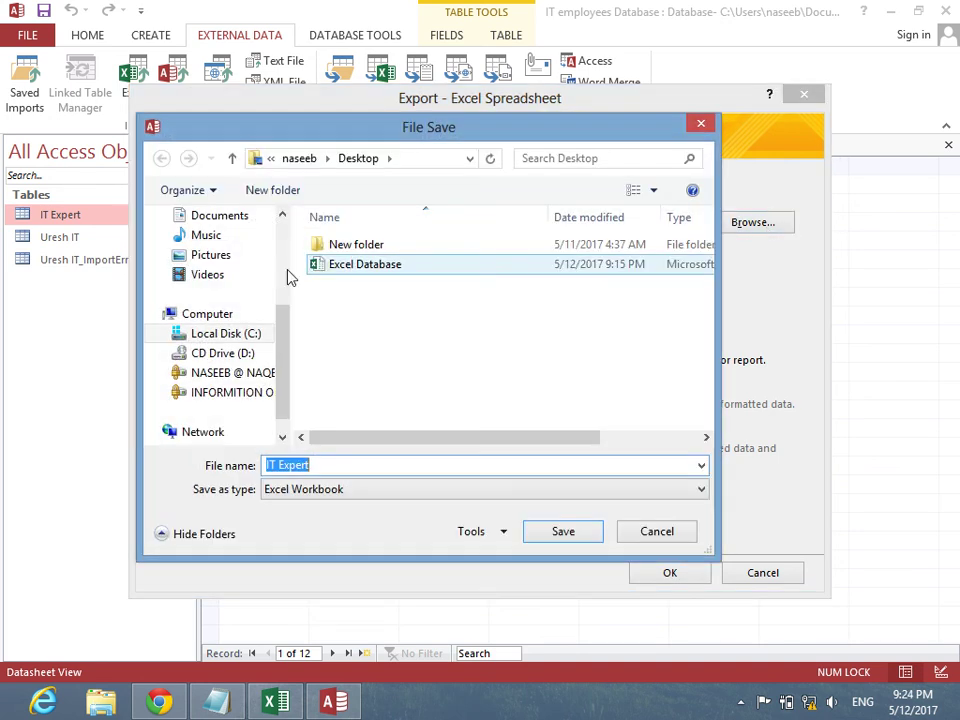
{"action": "scroll", "coordinate": [285, 285], "scroll_direction": "up", "scroll_amount": 1}
{"action": "scroll", "coordinate": [290, 285], "scroll_direction": "up", "scroll_amount": 3}
{"action": "left_click", "coordinate": [222, 287]}
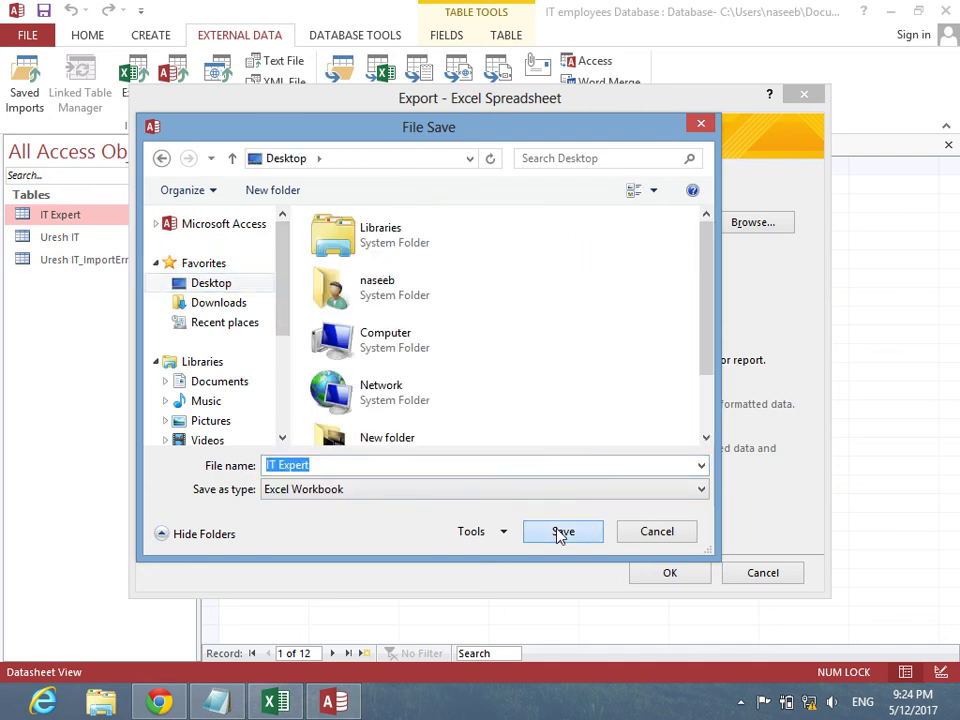
{"action": "left_click", "coordinate": [561, 531]}
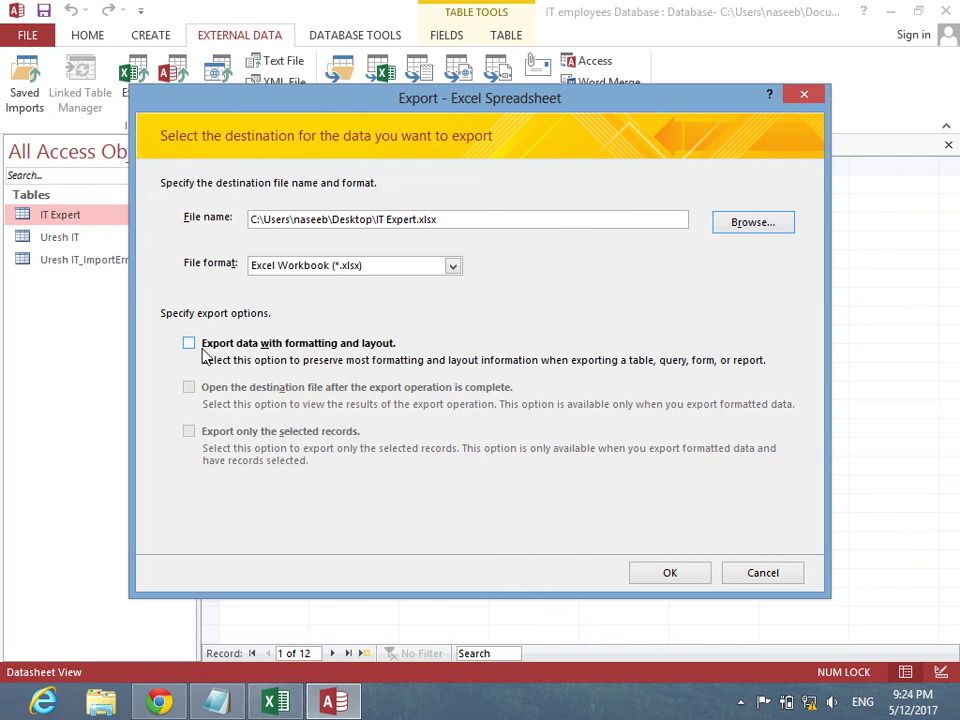
Export the table with formatting and layout, with the destination file set to open when the export completes
{"action": "left_click", "coordinate": [203, 355]}
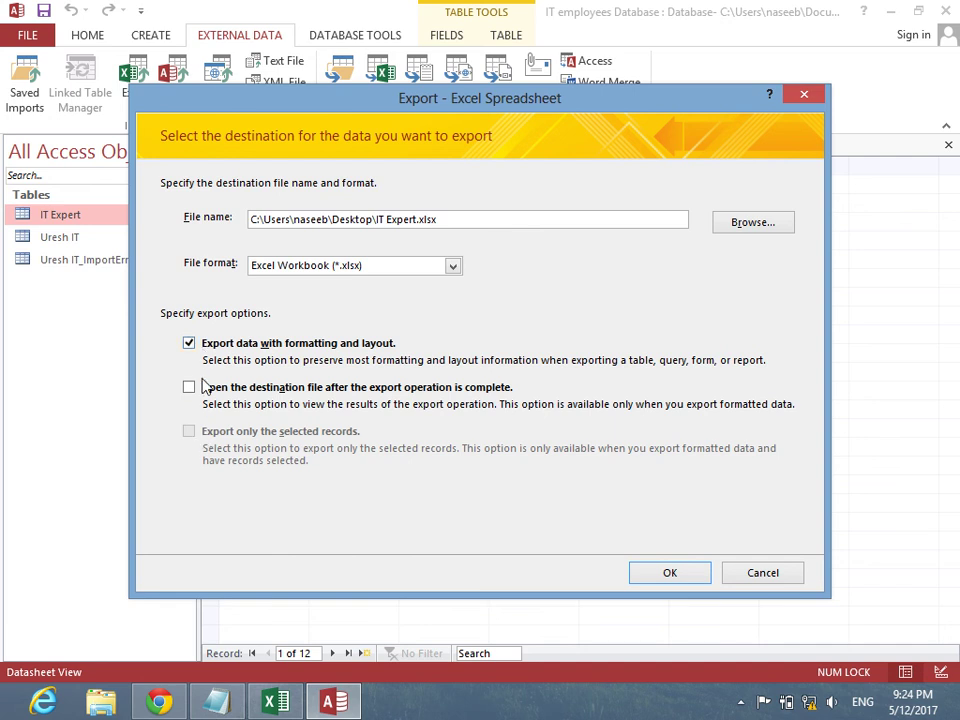
{"action": "left_click", "coordinate": [362, 395]}
{"action": "left_click", "coordinate": [674, 578]}
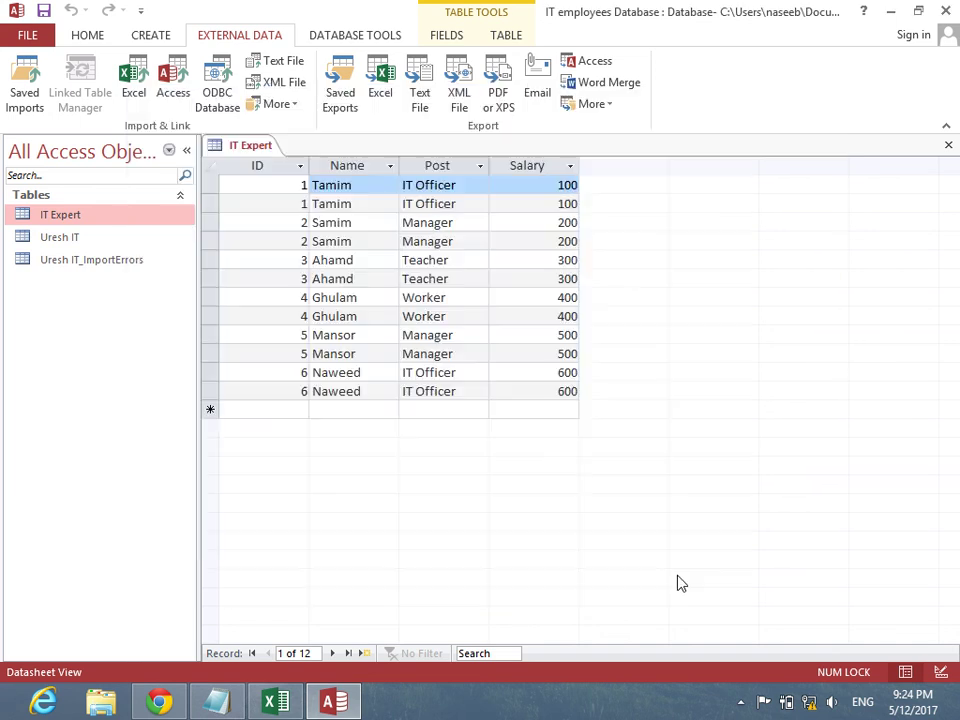
Review the exported IT Expert workbook in Excel, and minimize it together with the Excel Database workbook
{"action": "left_click", "coordinate": [709, 427]}
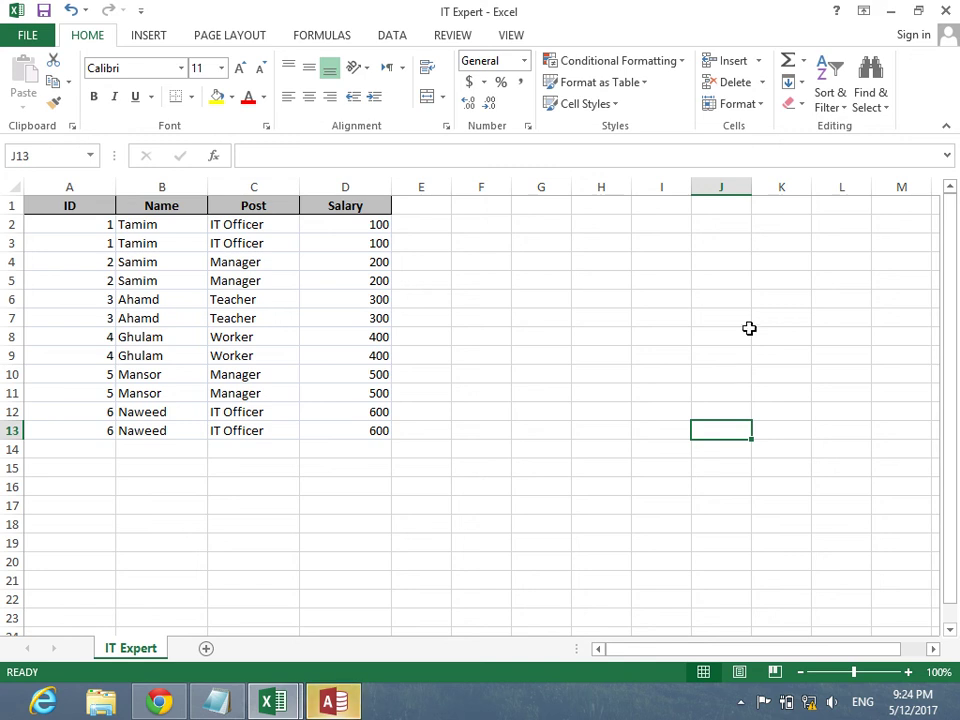
{"action": "left_click", "coordinate": [890, 14]}
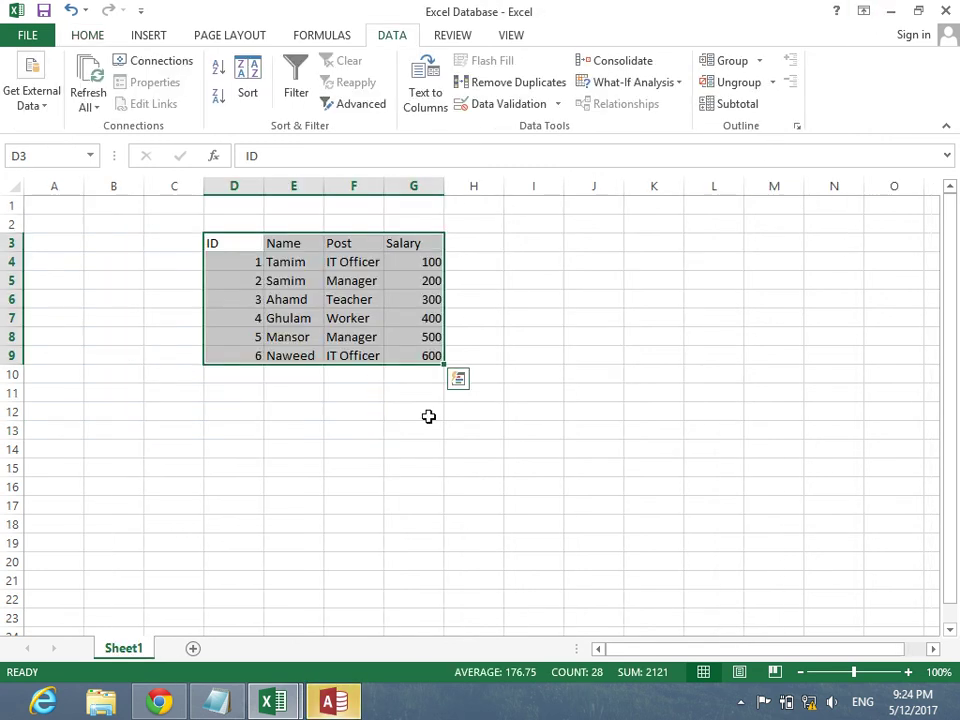
{"action": "left_click", "coordinate": [890, 14]}
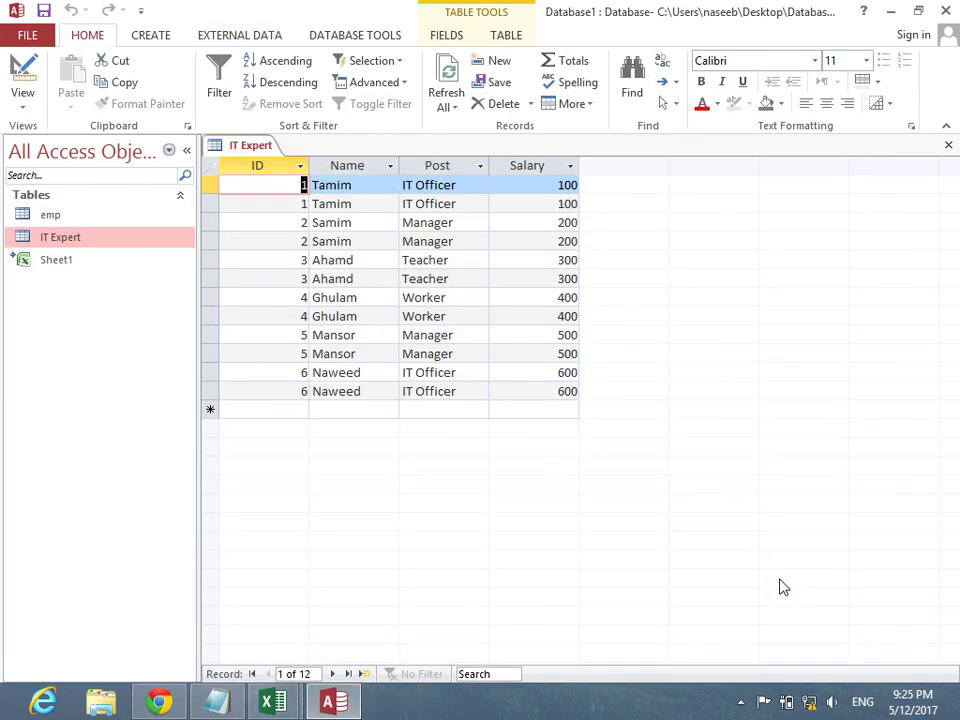
Select the third to seventh records of the IT Expert table and export only those to an Excel workbook in Documents with formatting and layout
{"action": "left_click_drag", "start_coordinate": [211, 222], "coordinate": [225, 298]}
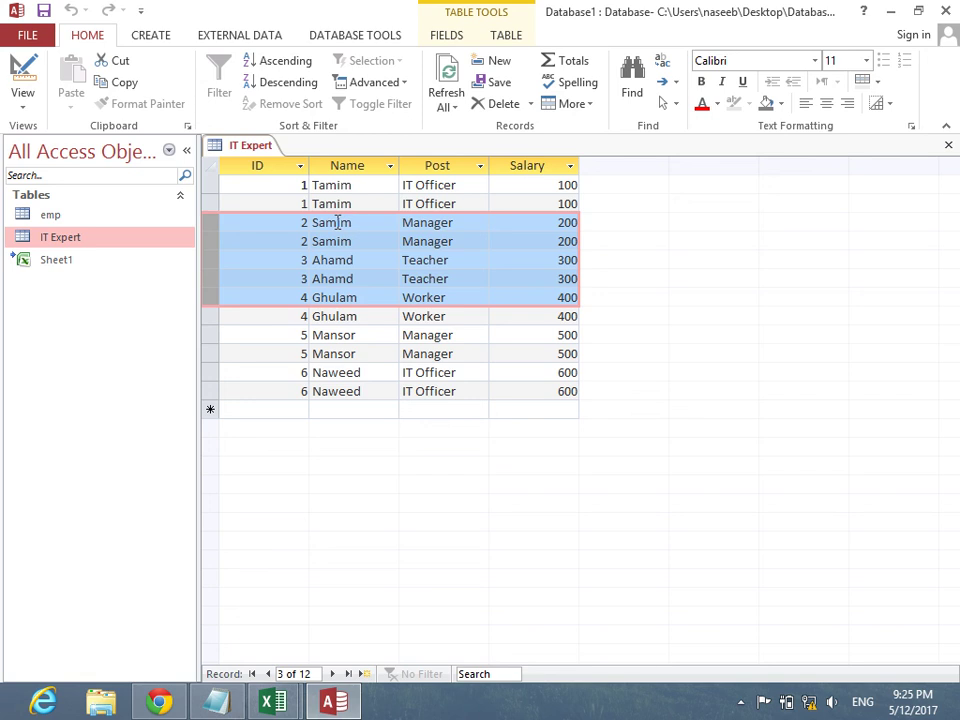
{"action": "left_click", "coordinate": [255, 36]}
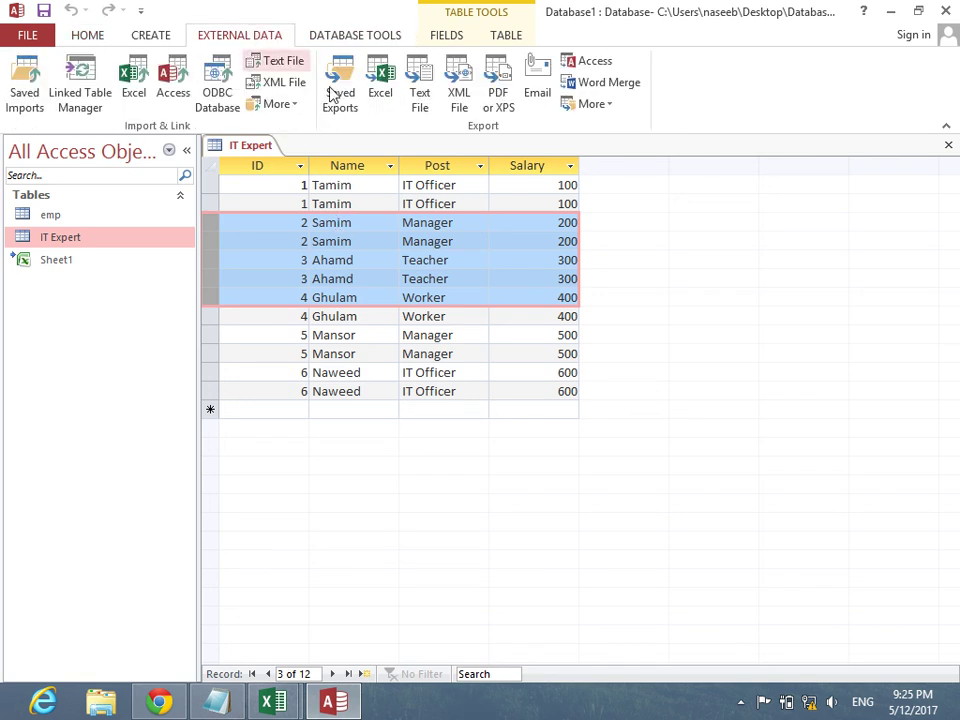
{"action": "left_click", "coordinate": [389, 97]}
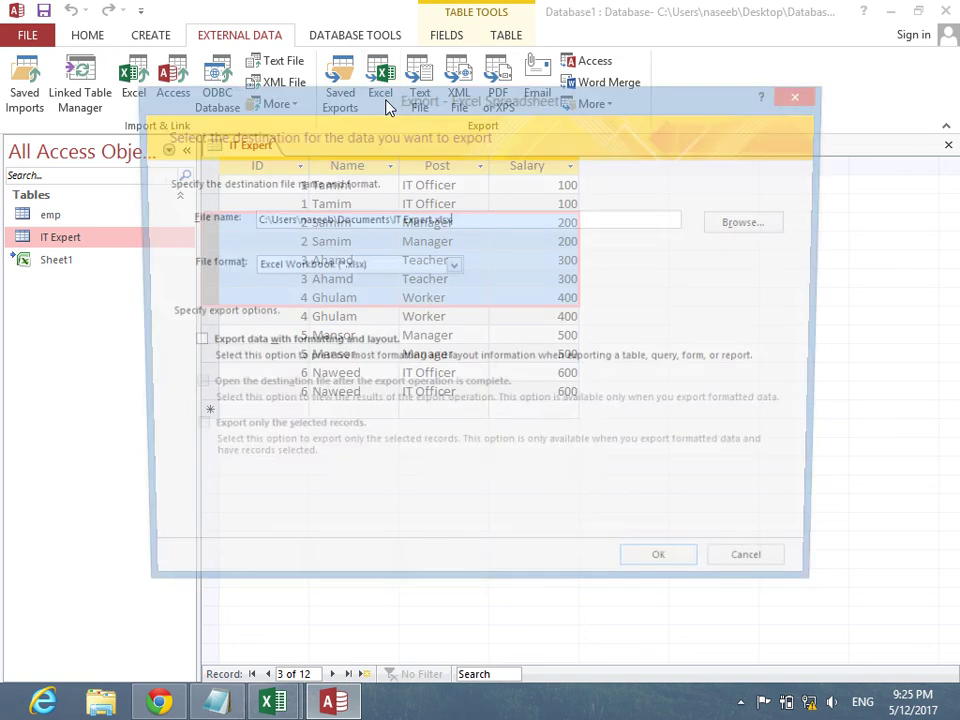
{"action": "left_click", "coordinate": [187, 344]}
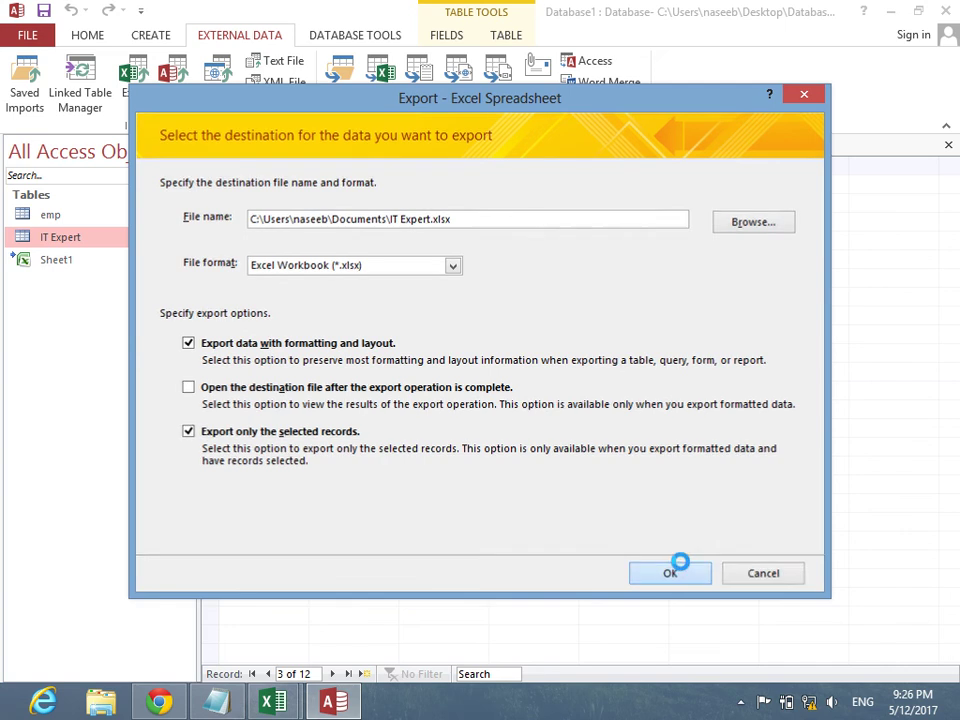
{"action": "left_click", "coordinate": [679, 572]}
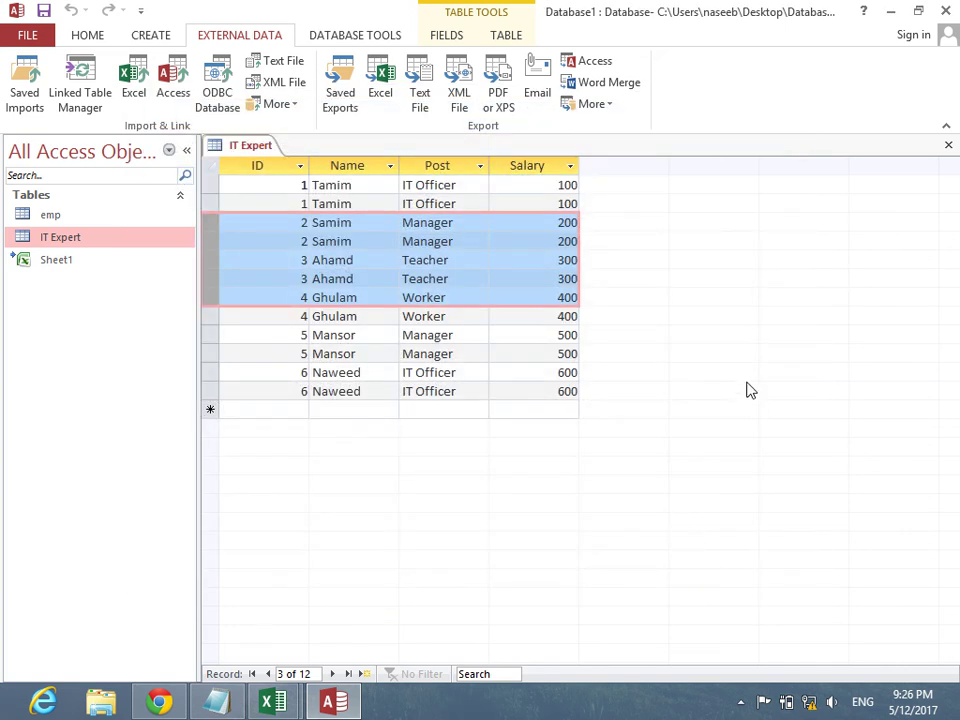
Minimize Access and try to open the exported IT Expert workbook from the Documents library
{"action": "left_click", "coordinate": [890, 12]}
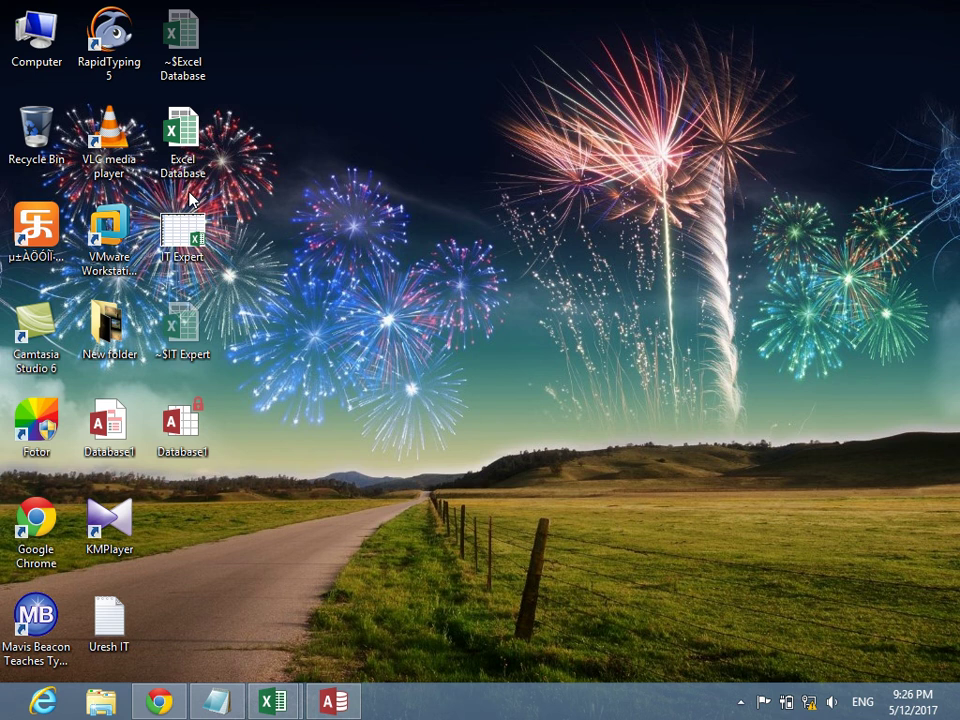
{"action": "double_click", "coordinate": [48, 48]}
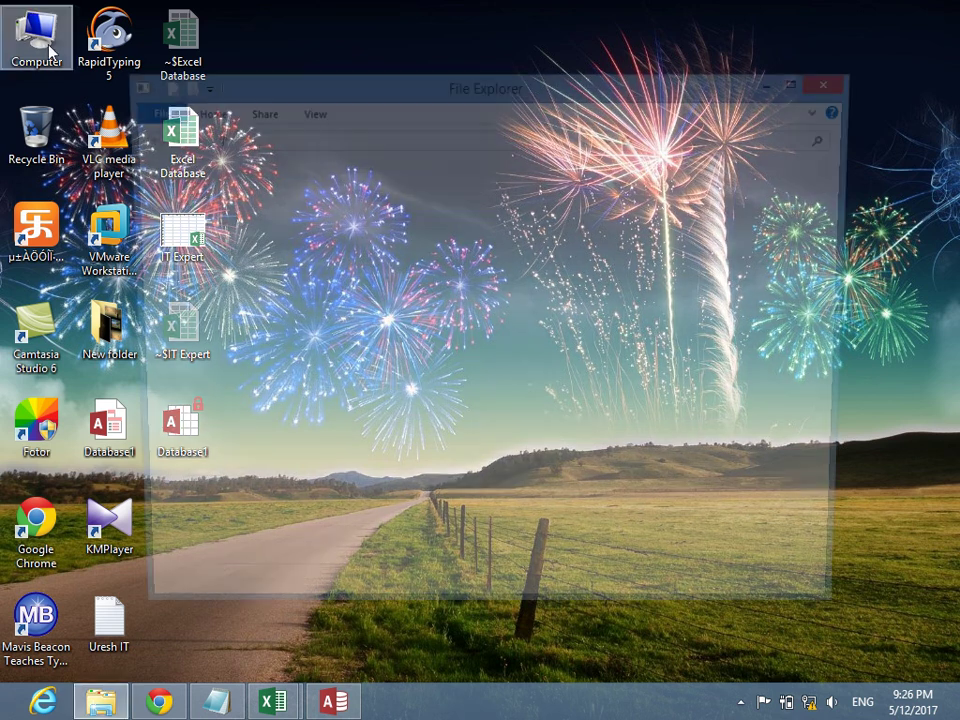
{"action": "left_click", "coordinate": [236, 296]}
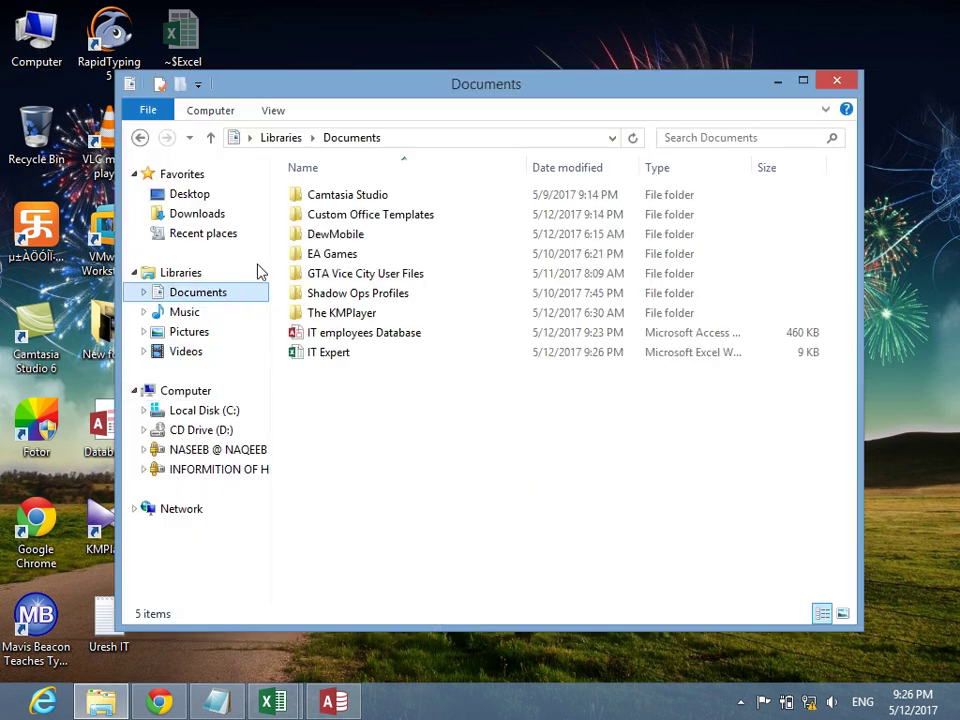
{"action": "left_click", "coordinate": [370, 360]}
{"action": "double_click", "coordinate": [370, 360]}
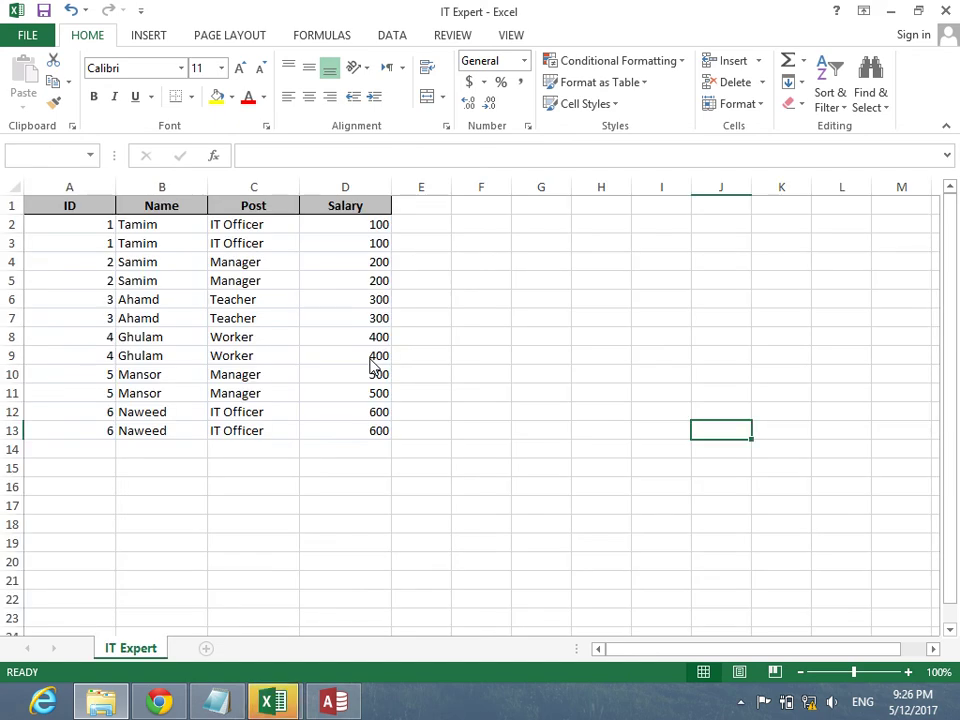
{"action": "mouse_move", "coordinate": [272, 703]}
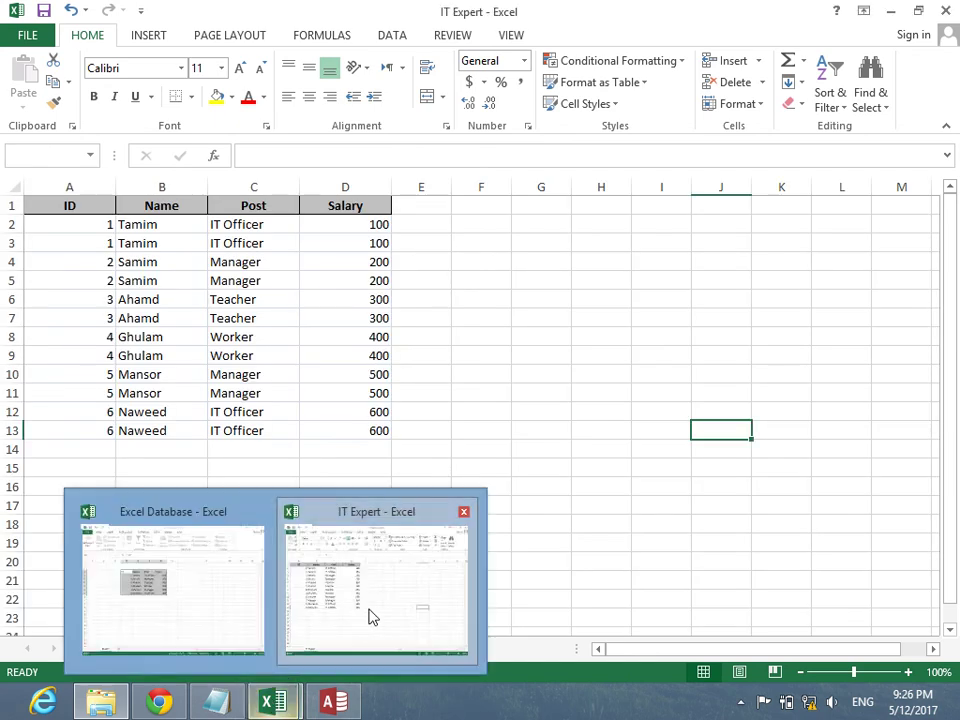
{"action": "left_click", "coordinate": [366, 612]}
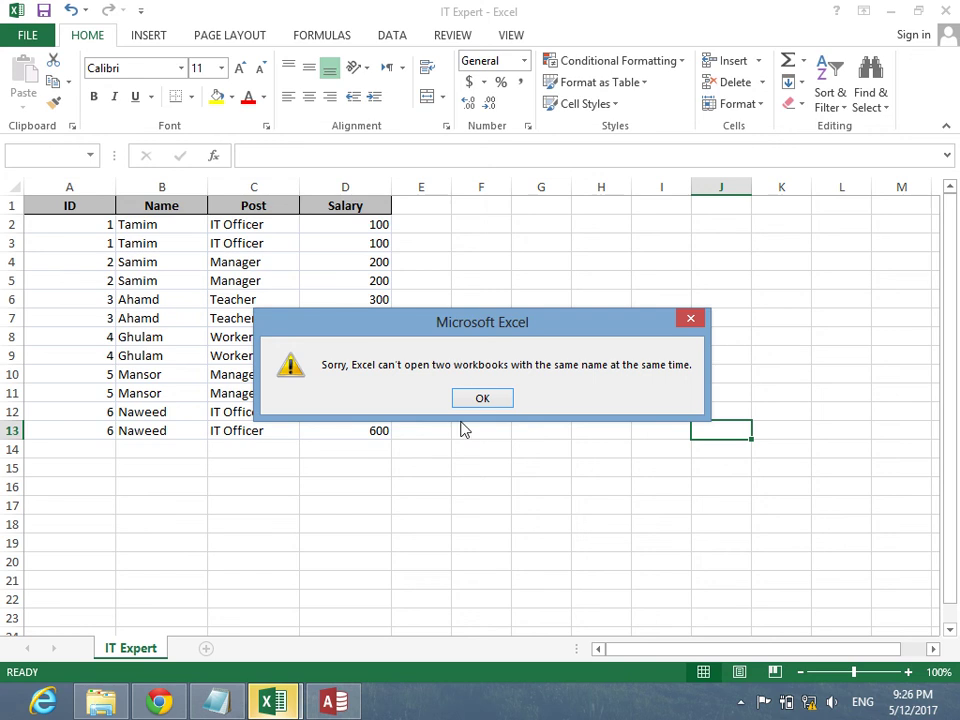
{"action": "left_click", "coordinate": [480, 399]}
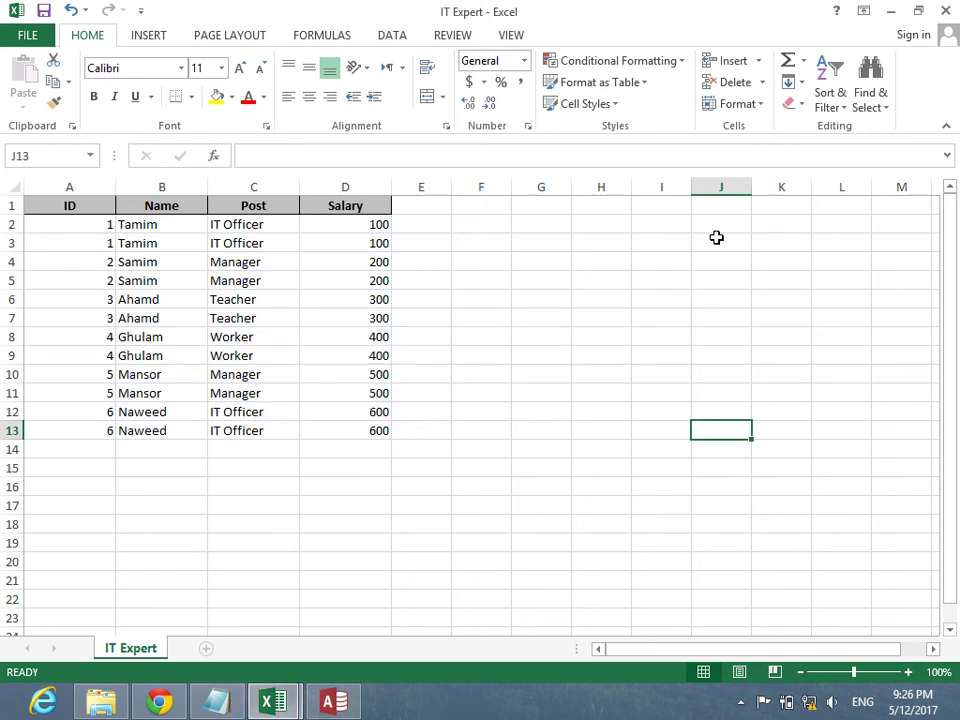
Close the earlier IT Expert workbook, examine the one holding only the selected records, and minimize it
{"action": "left_click", "coordinate": [944, 9]}
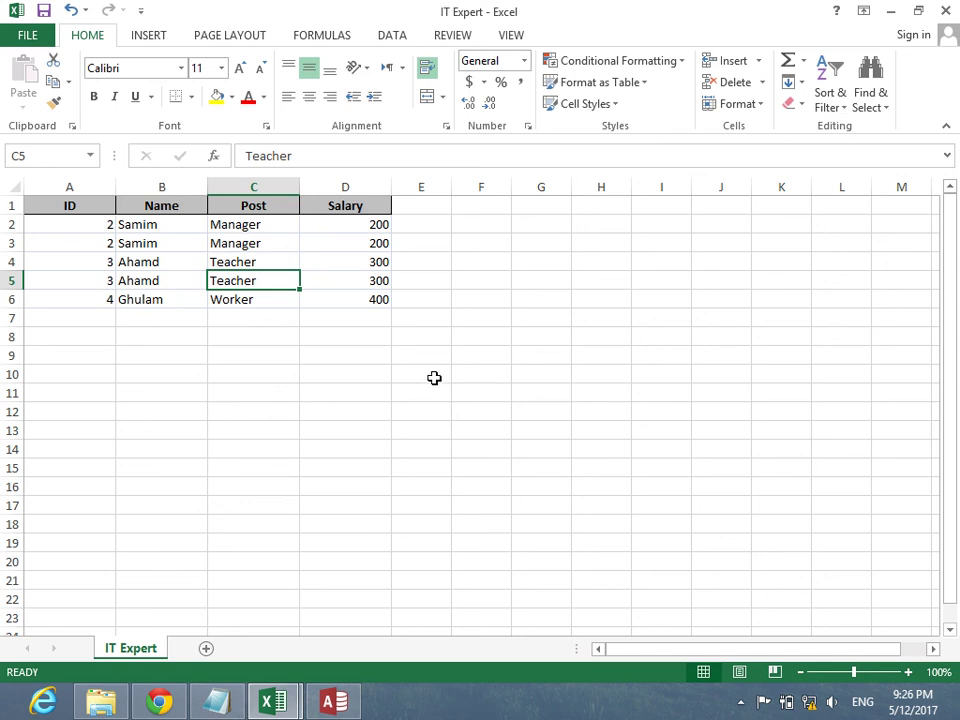
{"action": "left_click", "coordinate": [900, 14]}
{"action": "left_click", "coordinate": [648, 355]}
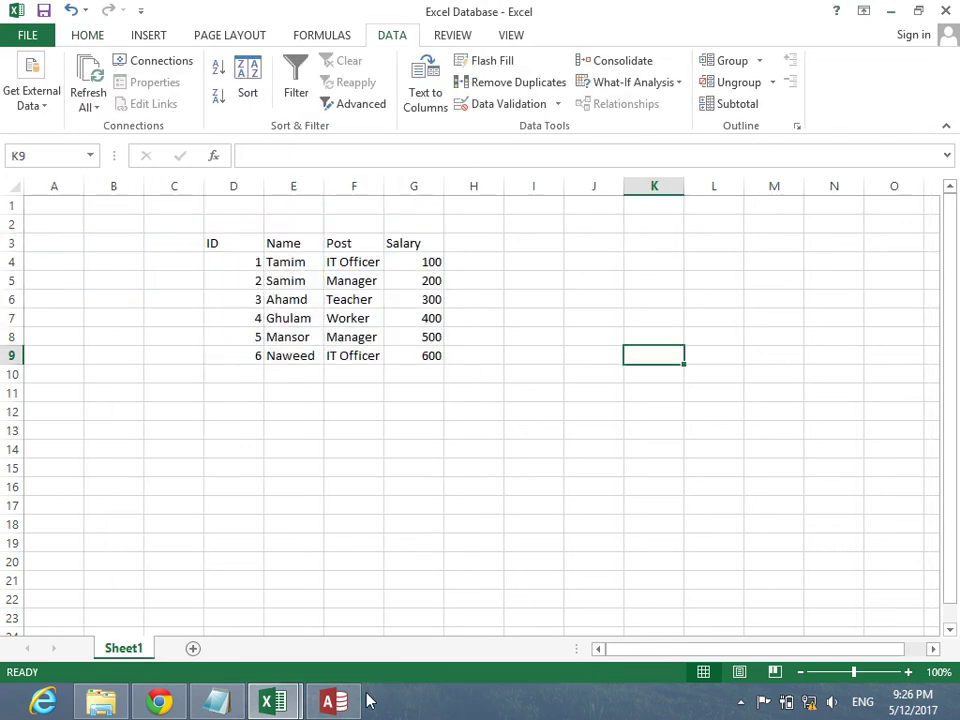
Switch to Access, publish the IT Expert table to the Desktop as the PDF IT Expert, and view and close the PDF
{"action": "left_click", "coordinate": [333, 702]}
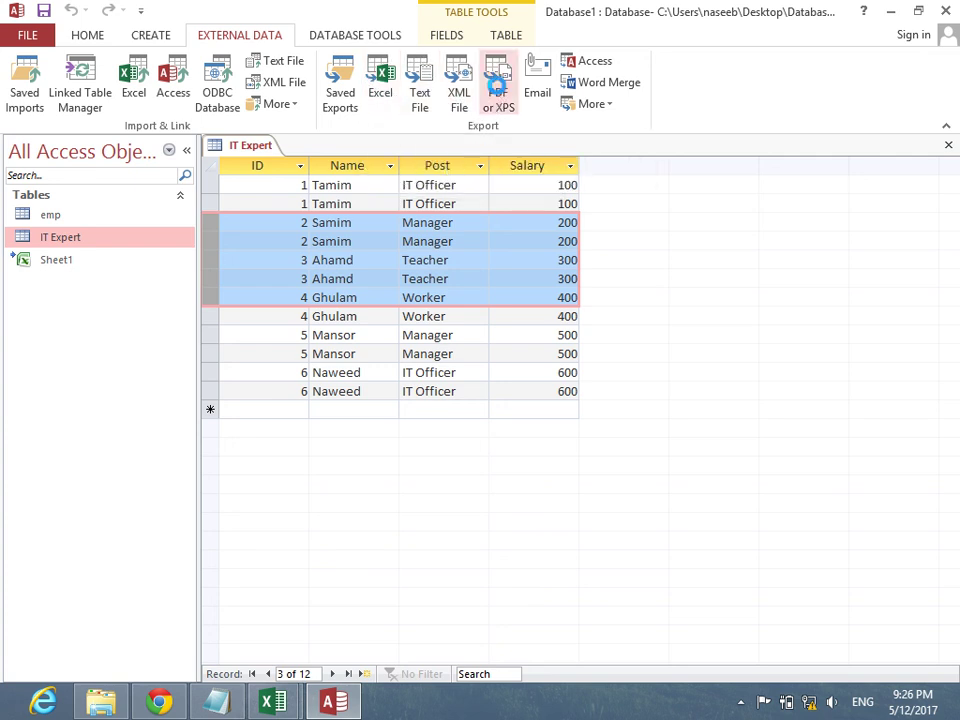
{"action": "left_click", "coordinate": [500, 92]}
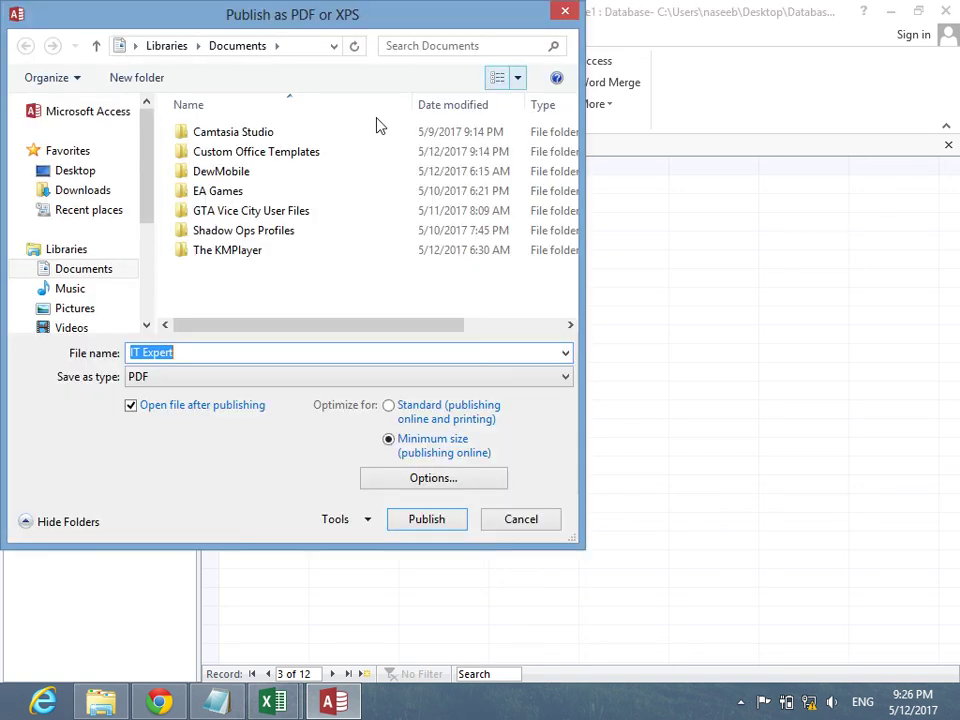
{"action": "left_click", "coordinate": [77, 171]}
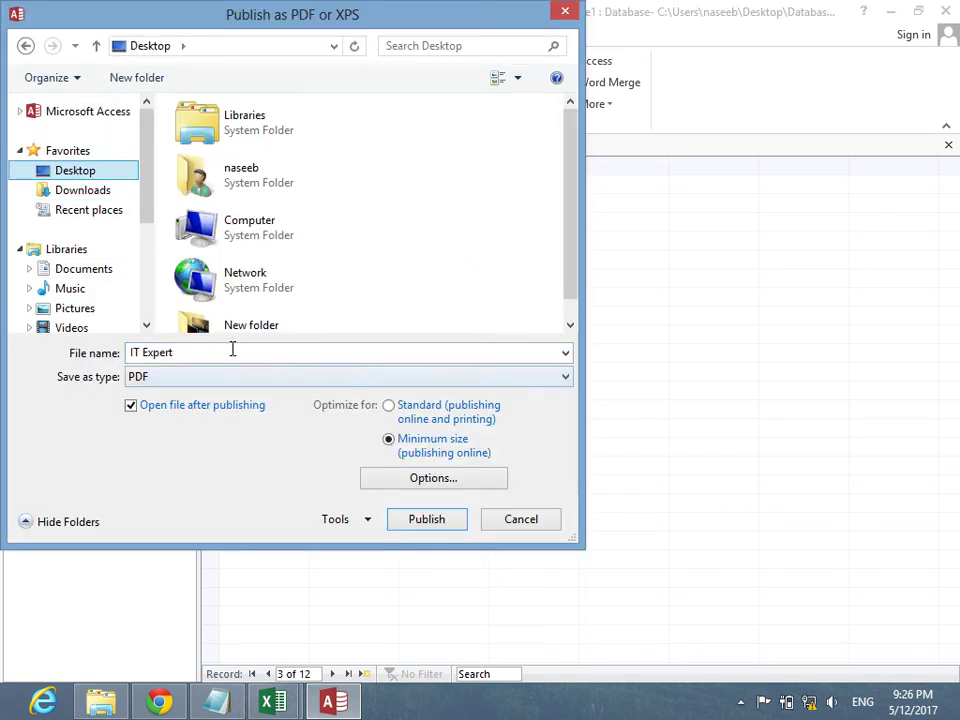
{"action": "left_click", "coordinate": [445, 520]}
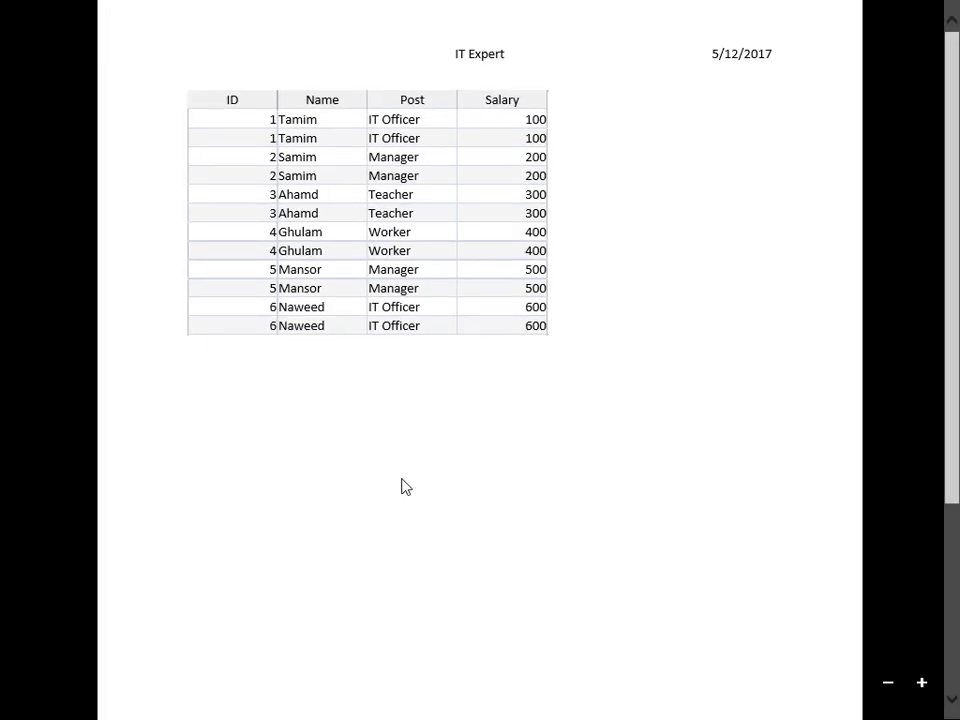
{"action": "left_click", "coordinate": [12, 18]}
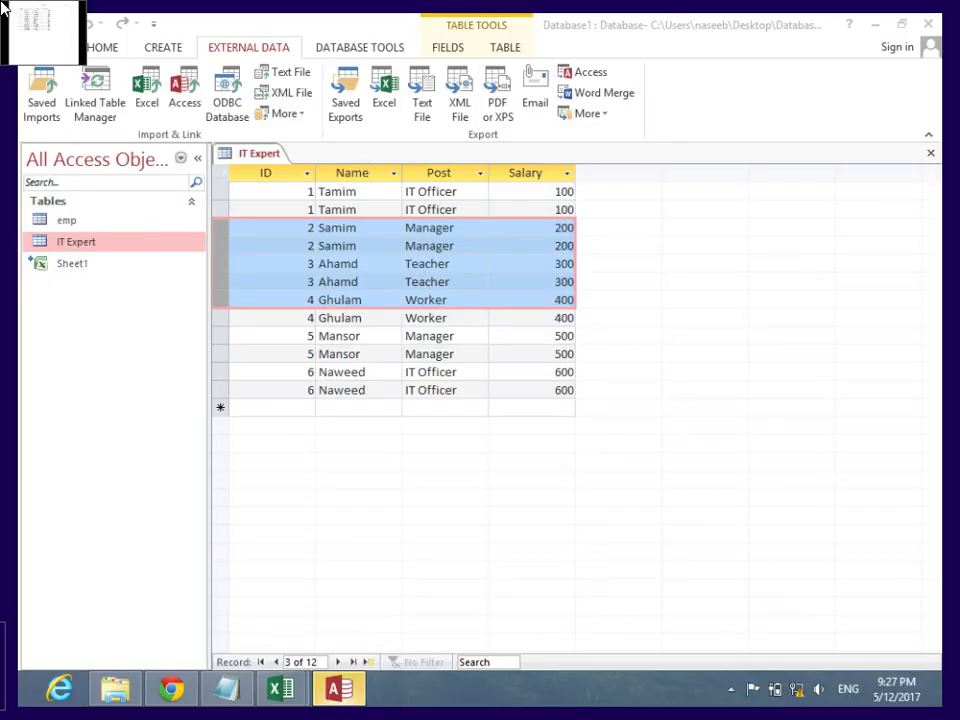
{"action": "left_click", "coordinate": [764, 592]}
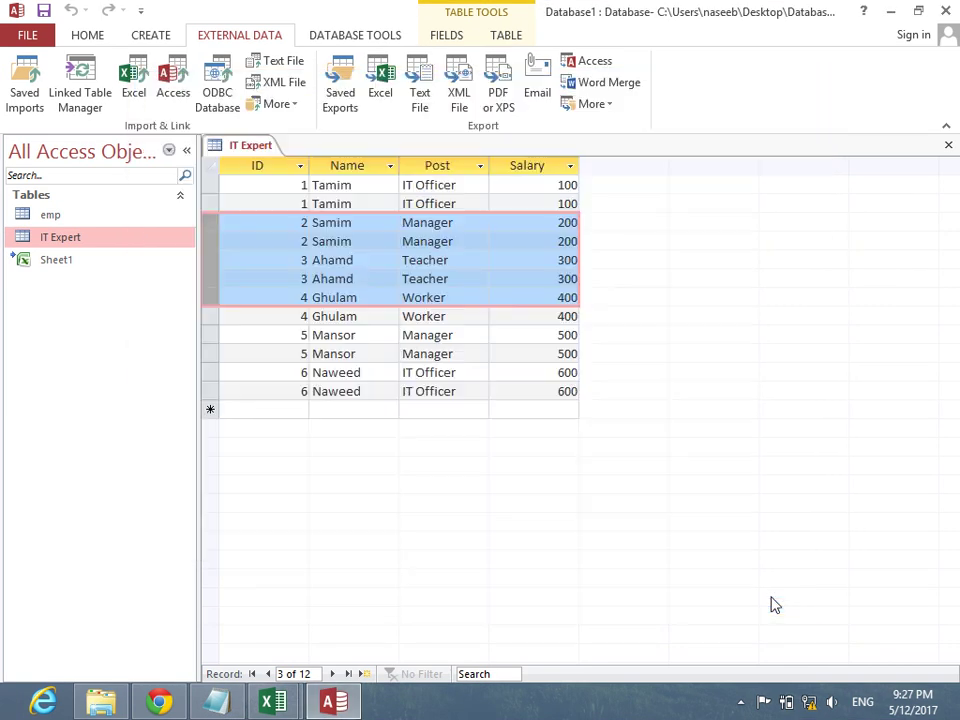
Select the Post cell of the third record and start exporting the table to Word
{"action": "left_click", "coordinate": [455, 232]}
{"action": "left_click_drag", "start_coordinate": [455, 221], "coordinate": [480, 219]}
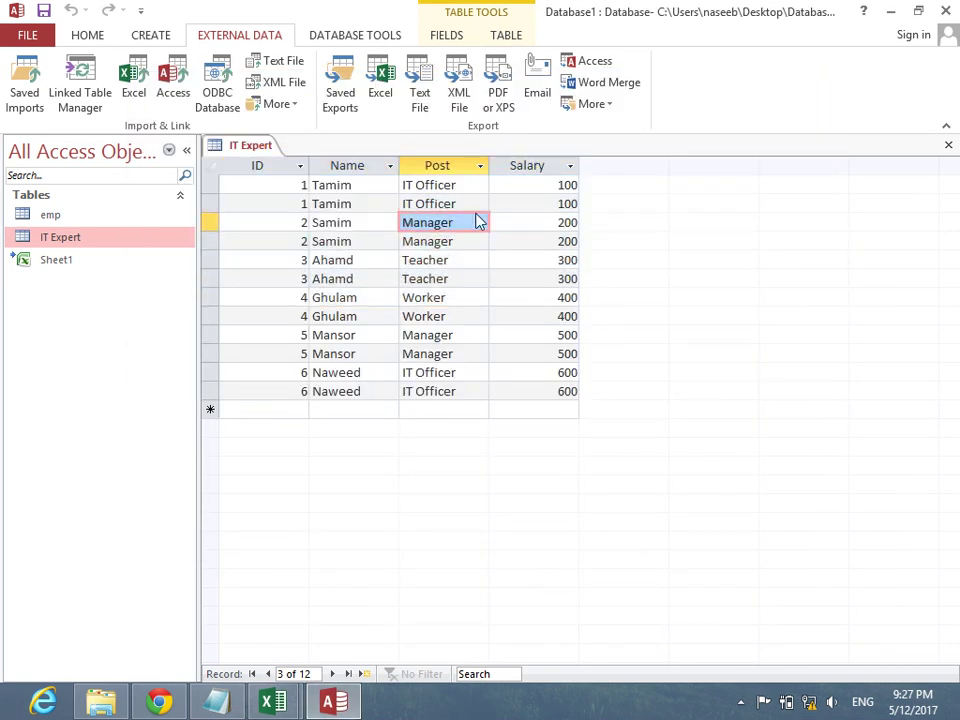
{"action": "left_click", "coordinate": [607, 105]}
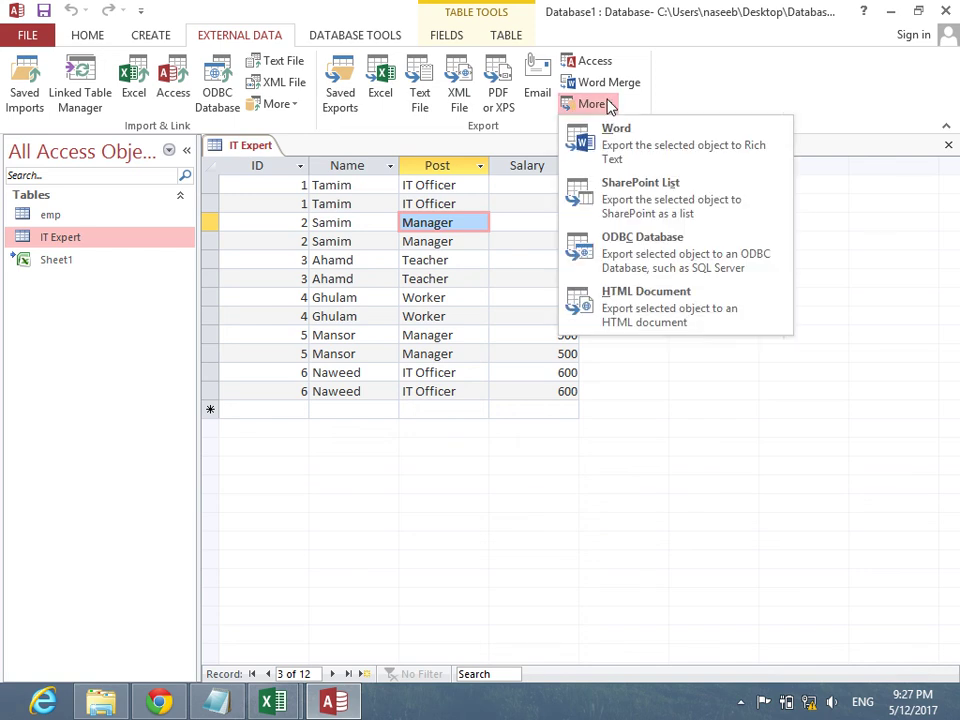
{"action": "left_click", "coordinate": [629, 149]}
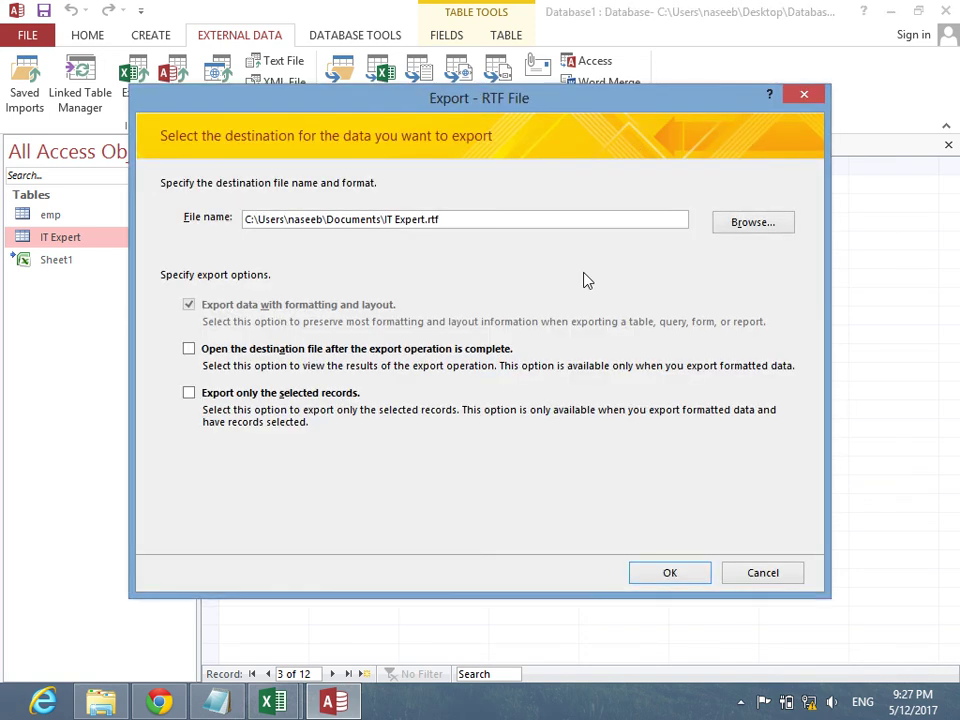
Open Notepad, note that the Word extension is docx and the WordPad one is rtf, and return to the export settings
{"action": "key", "text": "super+r"}
{"action": "type", "text": "notep"}
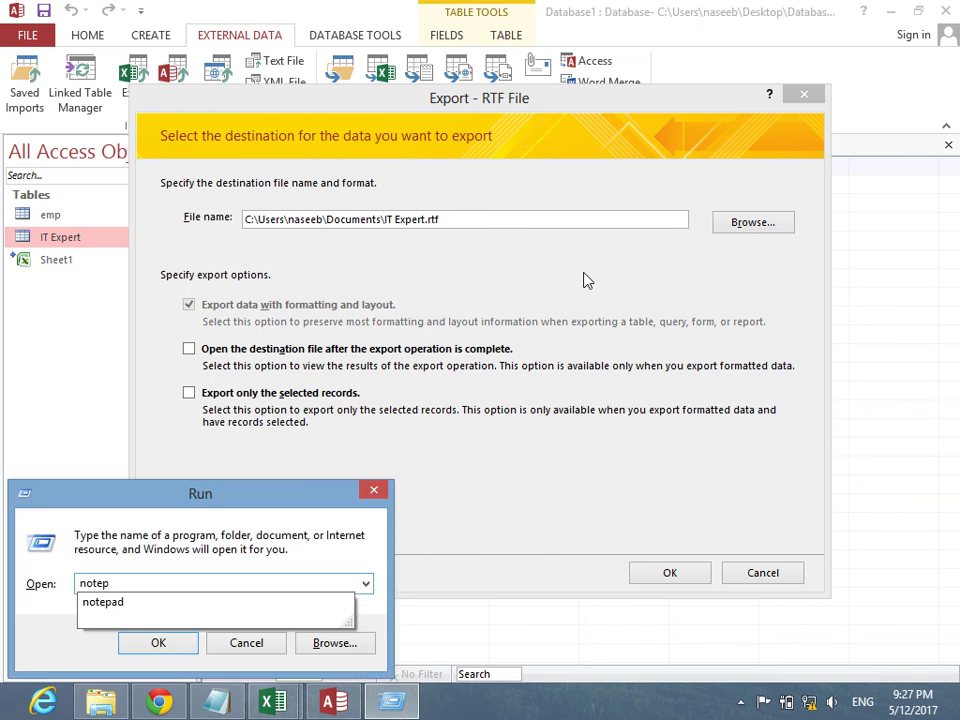
{"action": "type", "text": "ad"}
{"action": "key", "text": "Return"}
{"action": "type", "text": "Word "}
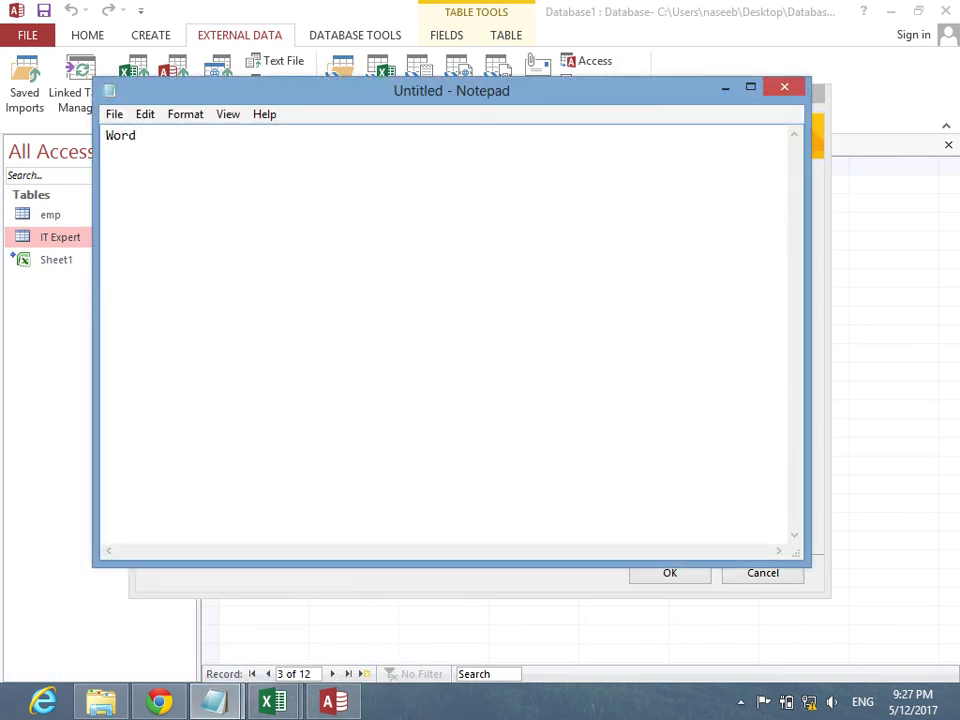
{"action": "type", "text": "= Extesion = do"}
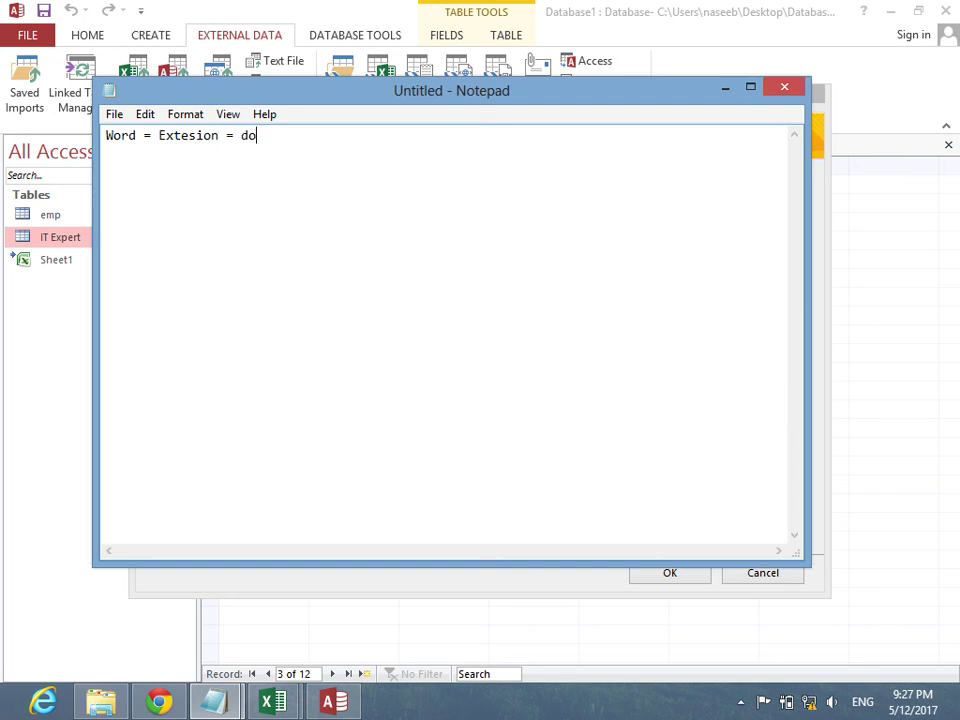
{"action": "type", "text": "cx word pad = rtf"}
{"action": "key", "text": "alt+Tab"}
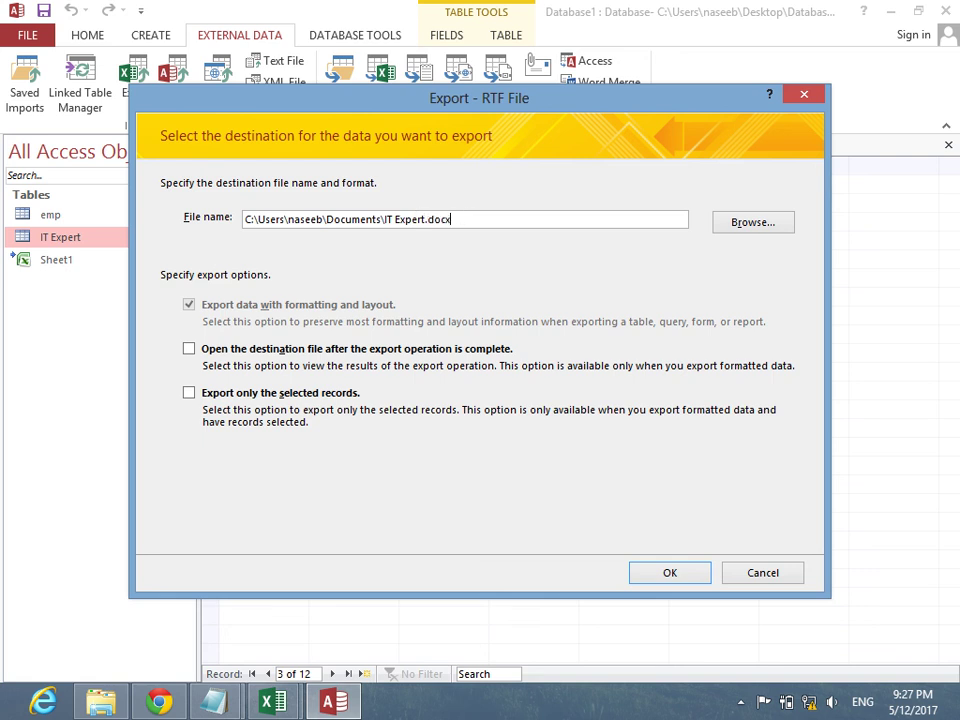
Export only the selection to Documents as CCIE.docx, opening the file on completion, and minimize Word after viewing the result
{"action": "key", "text": "BackSpace"}
{"action": "key", "text": "BackSpace"}
{"action": "key", "text": "BackSpace"}
{"action": "key", "text": "BackSpace"}
{"action": "key", "text": "BackSpace"}
{"action": "key", "text": "BackSpace"}
{"action": "key", "text": "BackSpace"}
{"action": "key", "text": "BackSpace"}
{"action": "left_click", "coordinate": [189, 393]}
{"action": "left_click", "coordinate": [189, 348]}
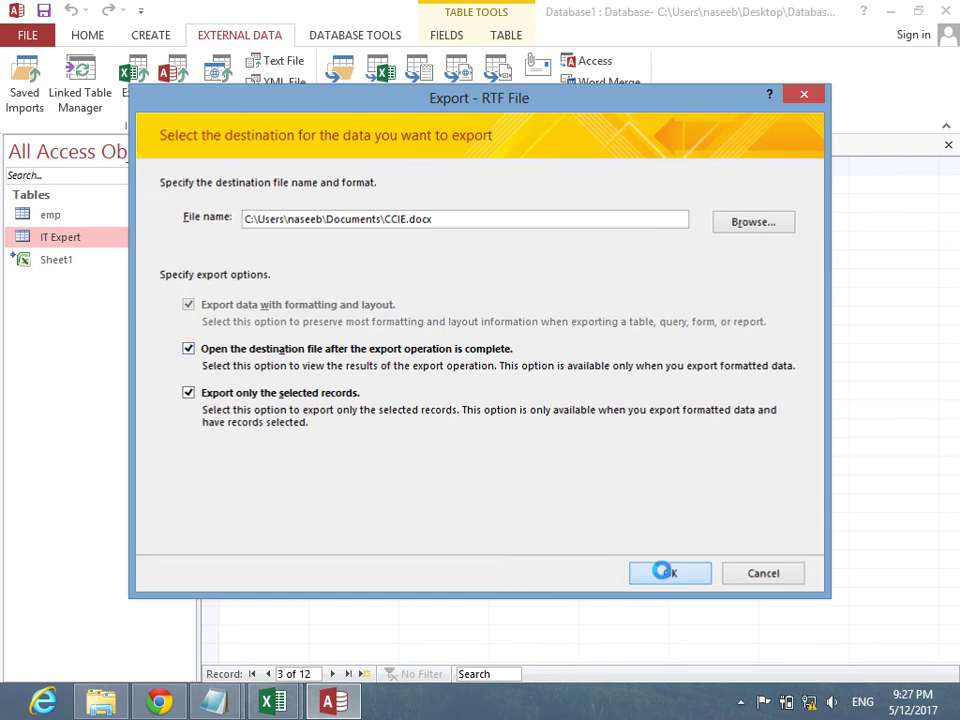
{"action": "left_click", "coordinate": [667, 576]}
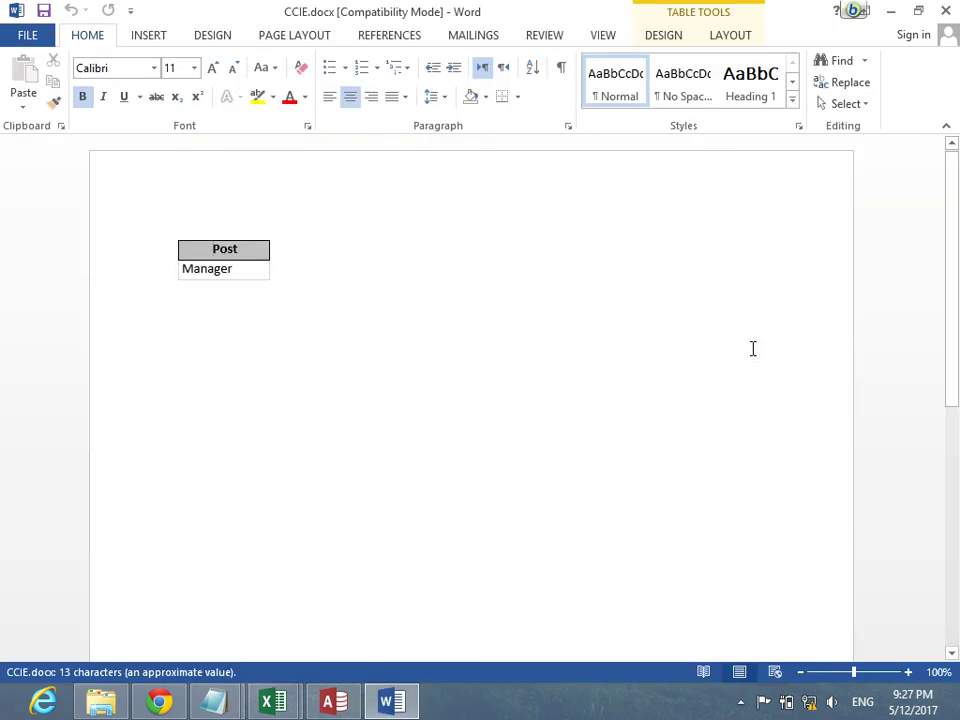
{"action": "left_click", "coordinate": [891, 13]}
Select all records of the IT Expert table and start exporting them to Word
{"action": "left_click", "coordinate": [210, 241]}
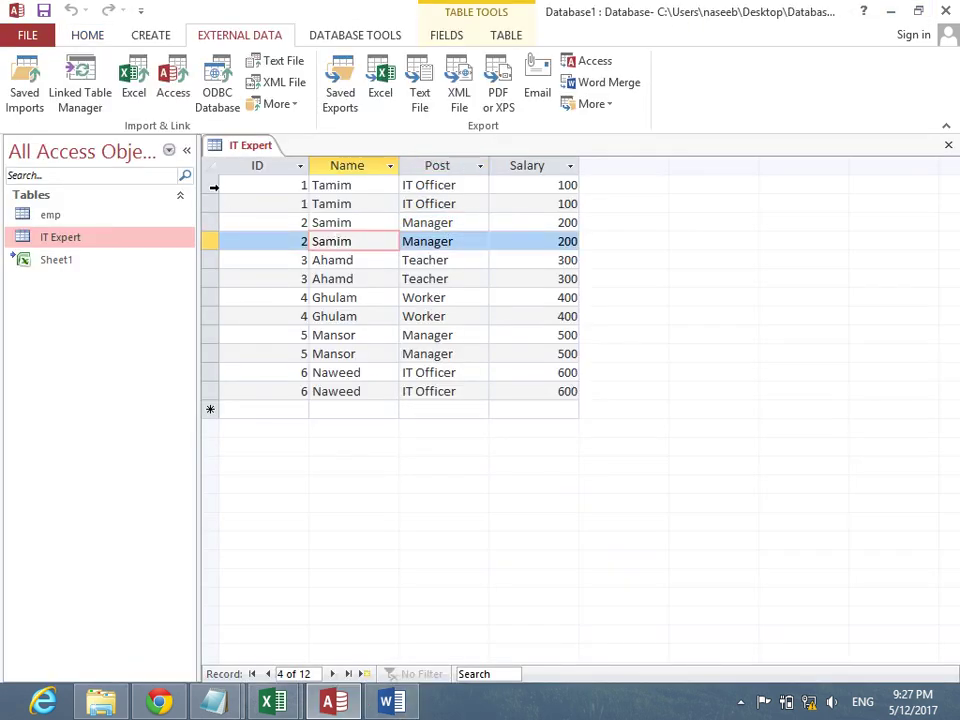
{"action": "left_click_drag", "start_coordinate": [198, 155], "coordinate": [200, 155]}
{"action": "left_click", "coordinate": [211, 167]}
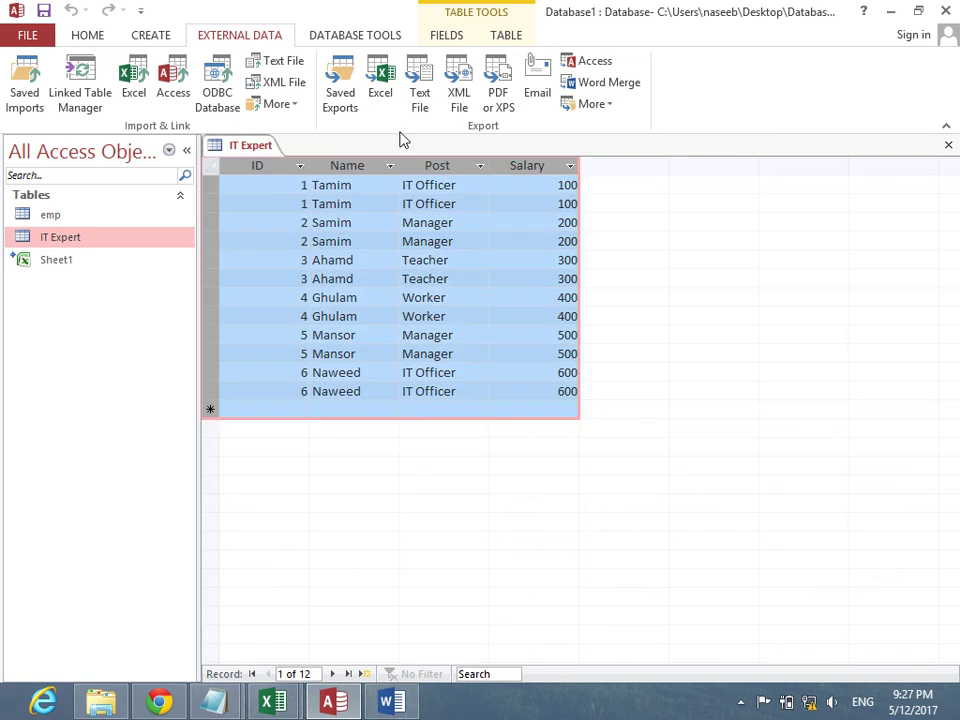
{"action": "left_click", "coordinate": [588, 104]}
{"action": "left_click", "coordinate": [570, 138]}
Export the table to the Documents folder as IT Expert.docx, opening the destination file on completion
{"action": "key", "text": "BackSpace"}
{"action": "key", "text": "BackSpace"}
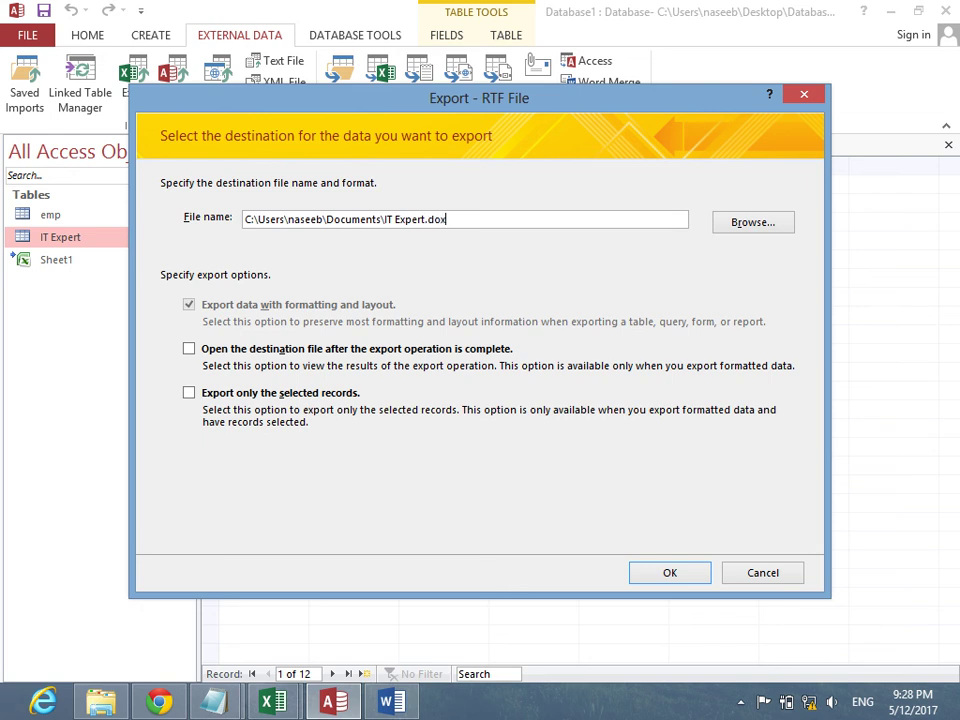
{"action": "left_click", "coordinate": [245, 350]}
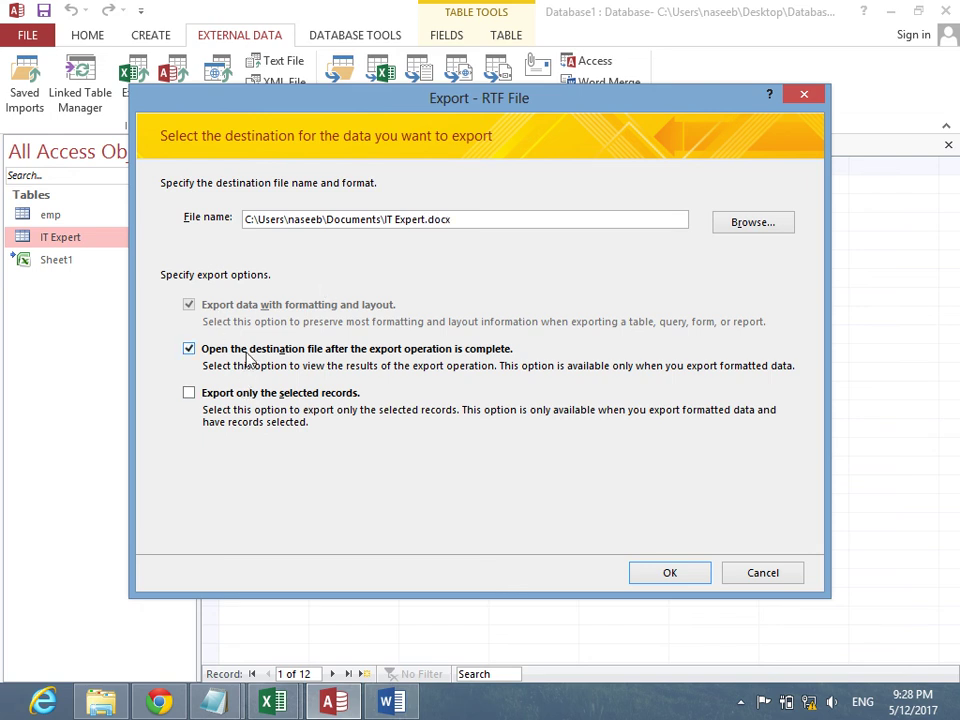
{"action": "left_click", "coordinate": [662, 576]}
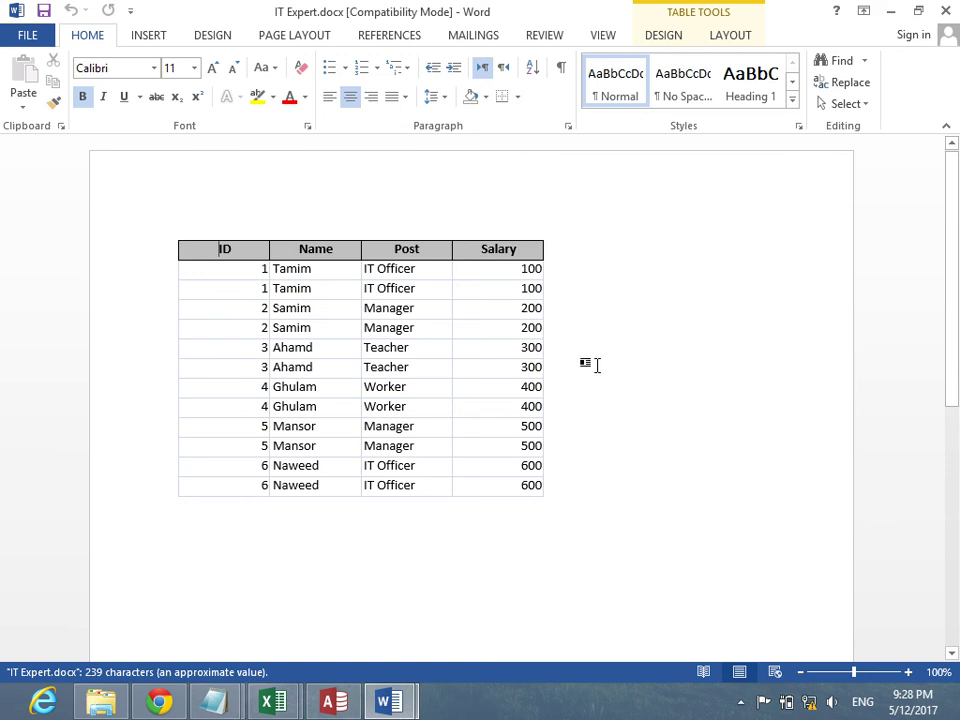
Minimize the open Word documents and close the export wizard without saving the export steps
{"action": "left_click", "coordinate": [918, 10]}
{"action": "left_click", "coordinate": [838, 18]}
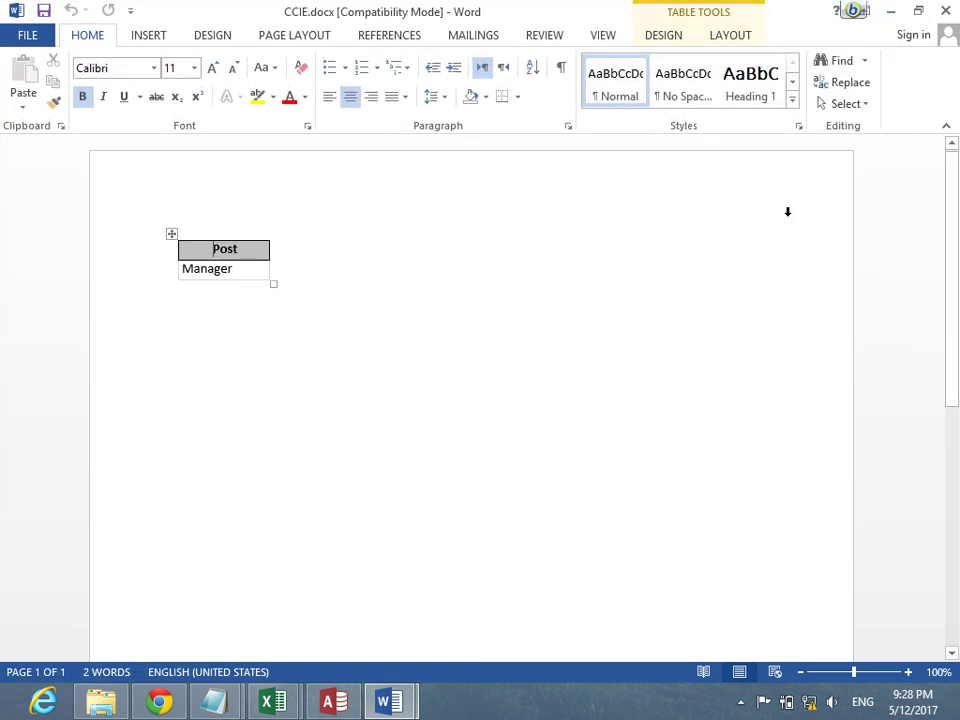
{"action": "left_click", "coordinate": [889, 11]}
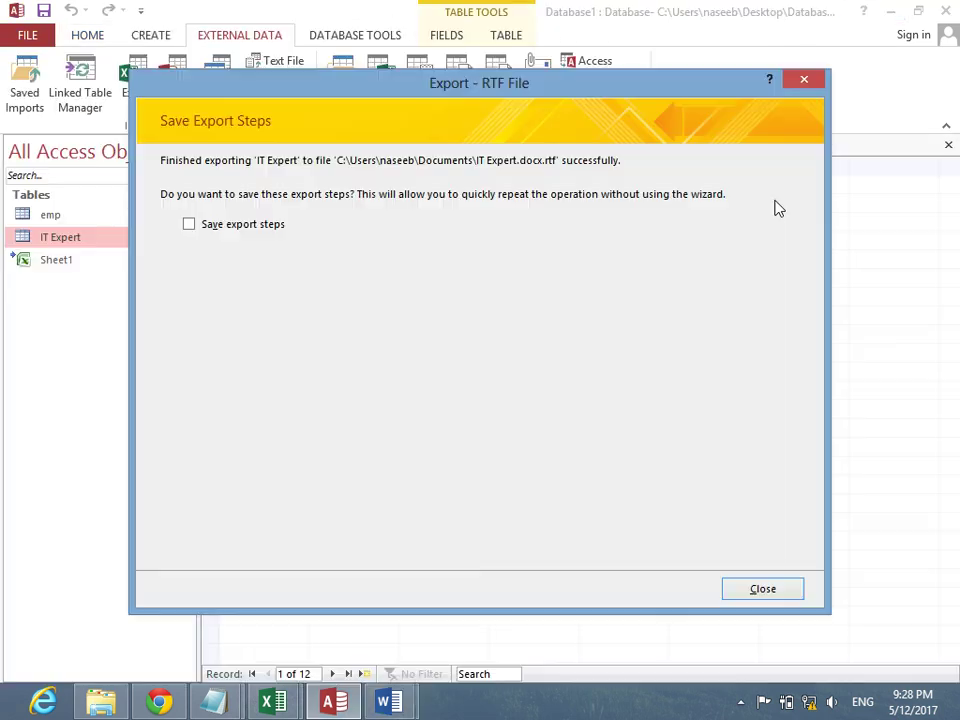
{"action": "left_click", "coordinate": [821, 81]}
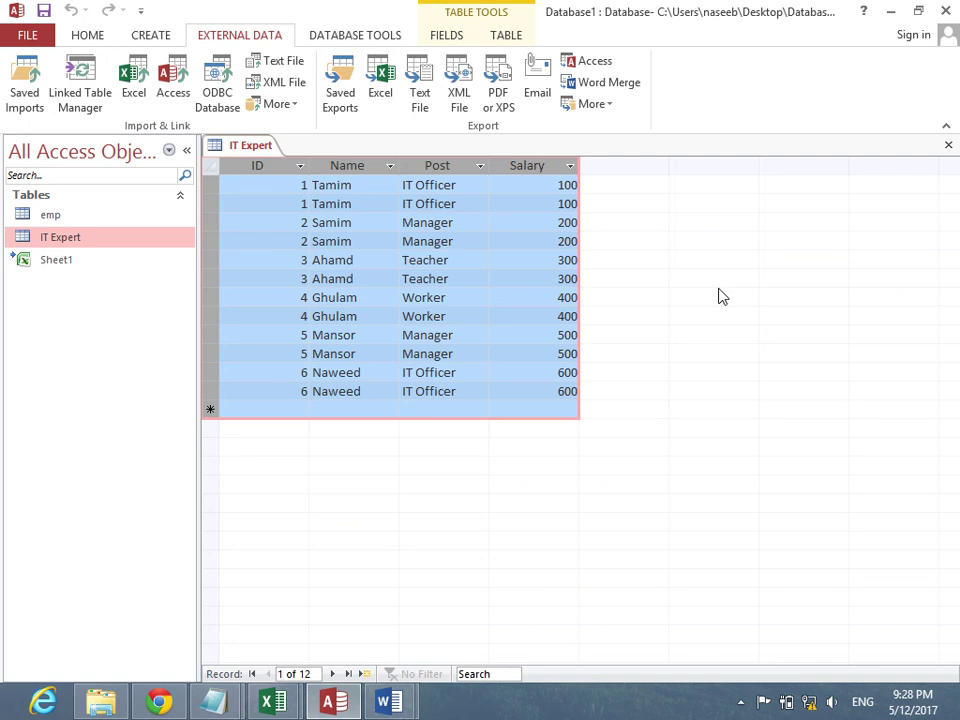
Clear the selection of all records and display the database tools
{"action": "left_click", "coordinate": [500, 283]}
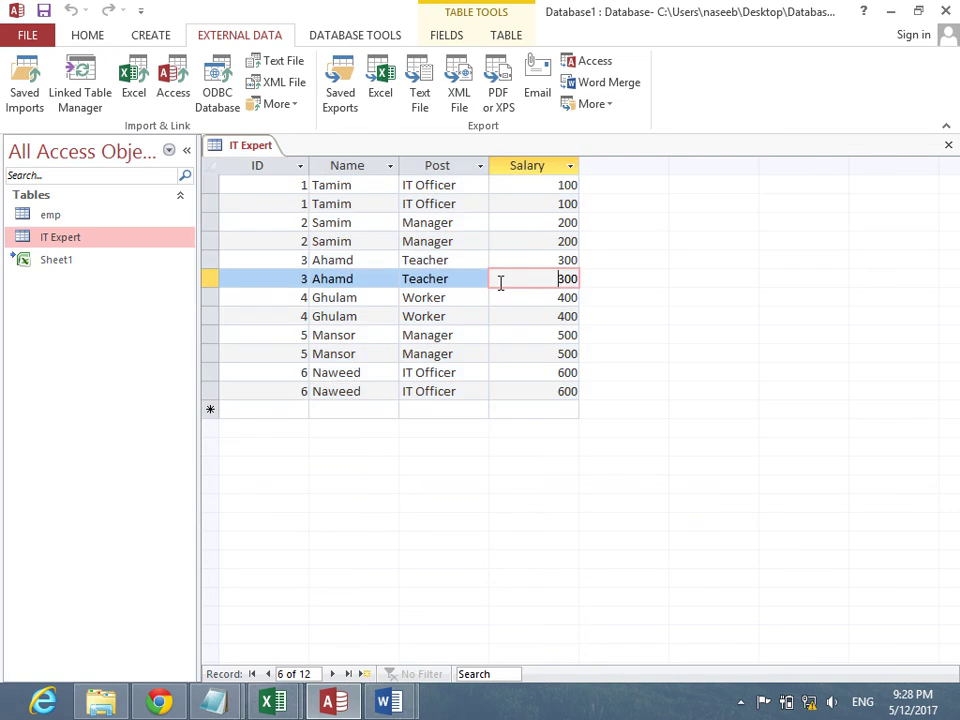
{"action": "left_click", "coordinate": [366, 40]}
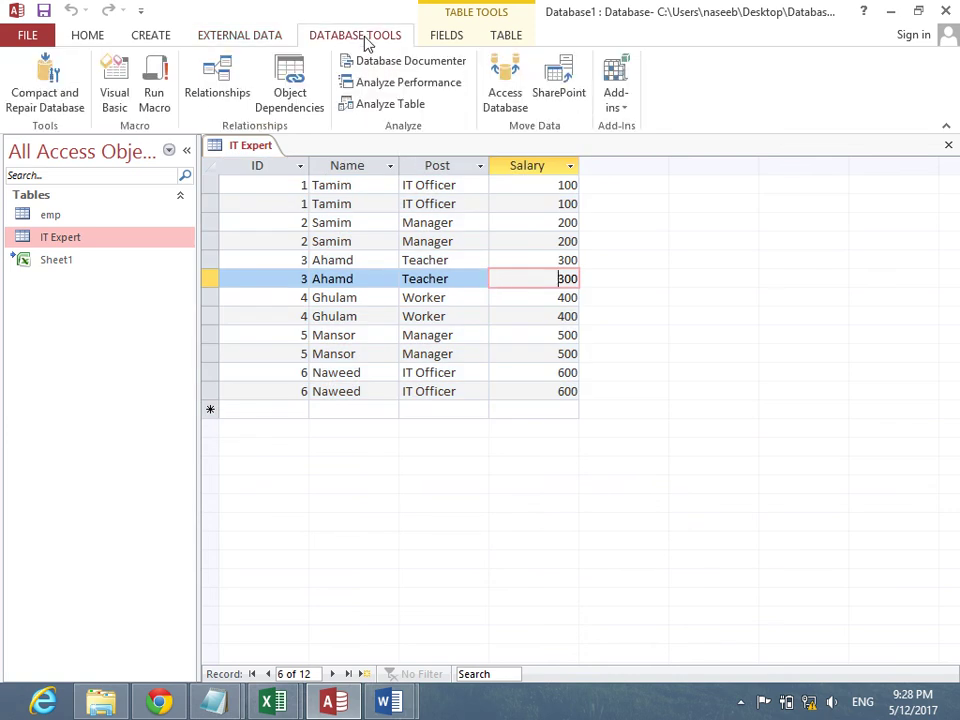